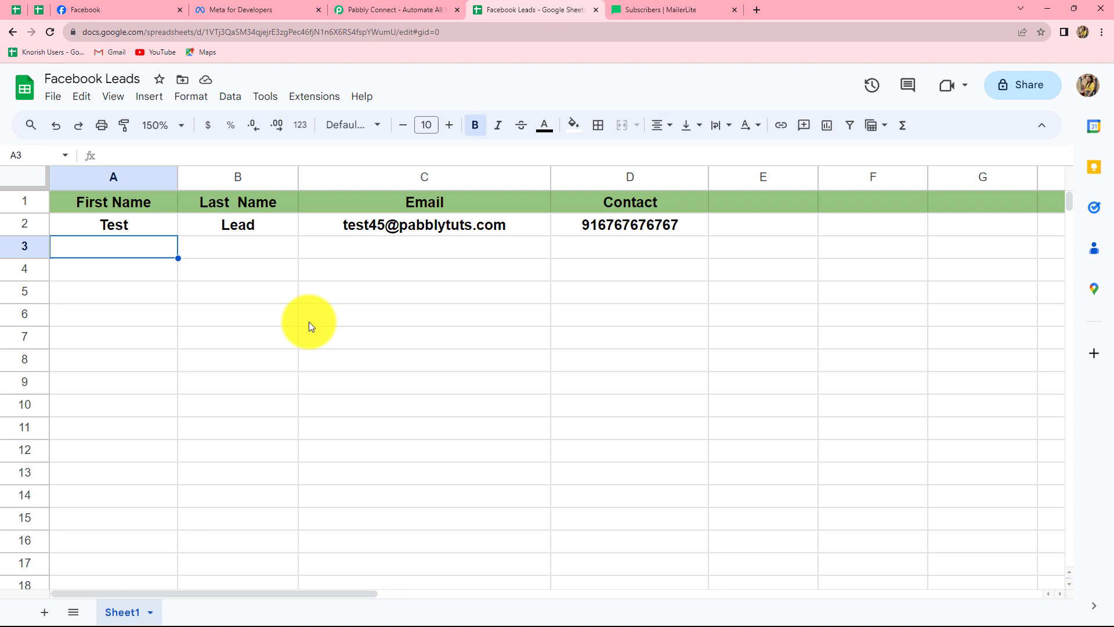
Sign in to Pabbly, open Pabbly Connect, and start a new workflow from the dashboard
click(422, 6)
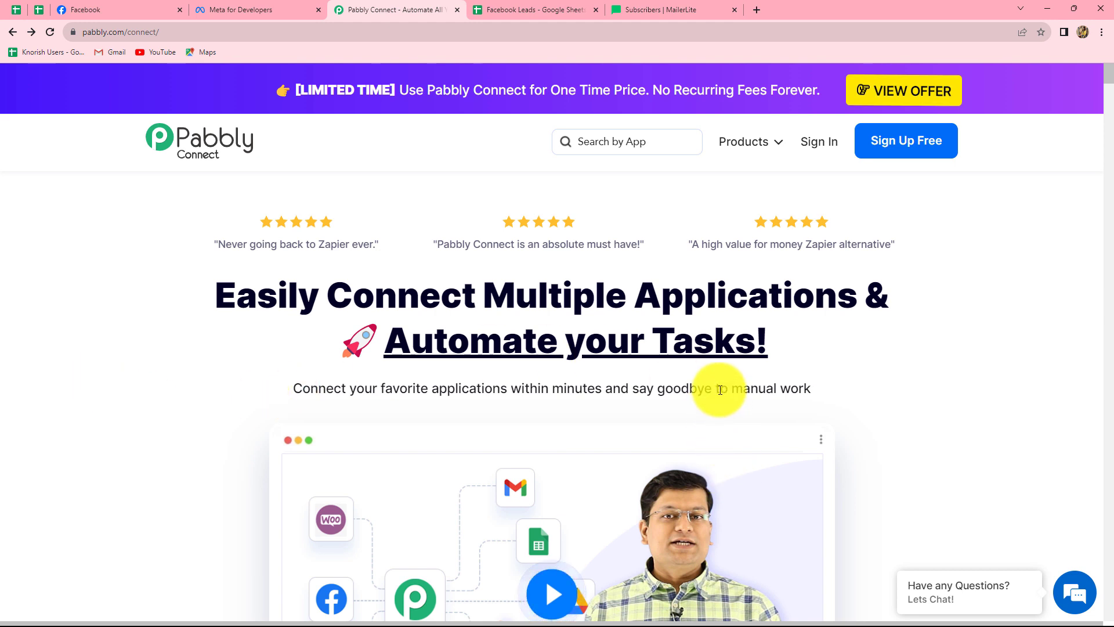
click(813, 145)
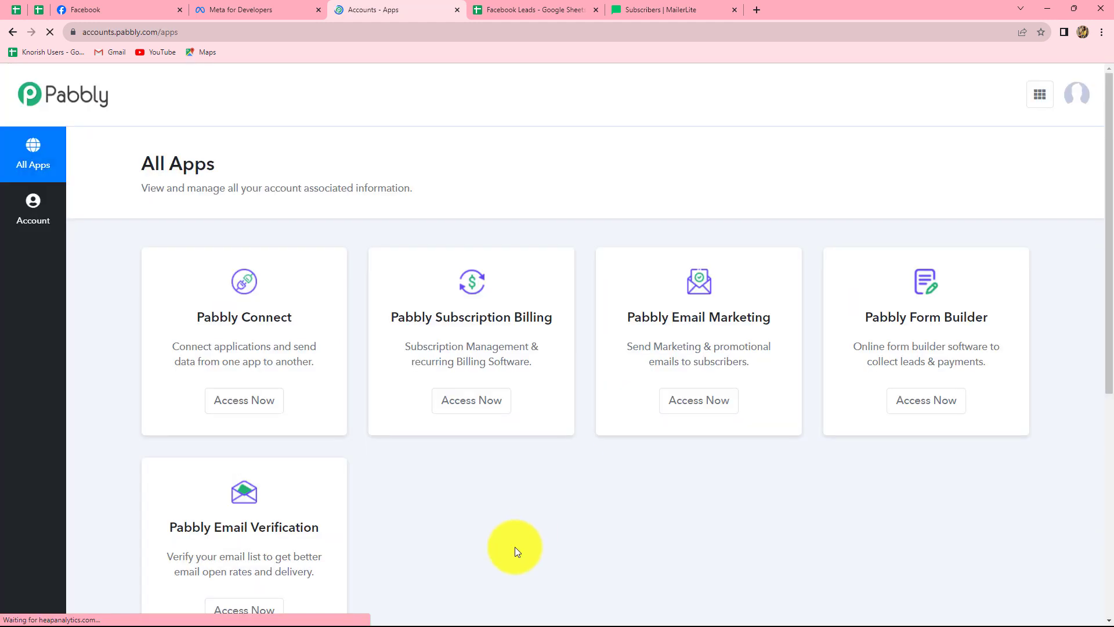
scroll(516, 531, down, 1)
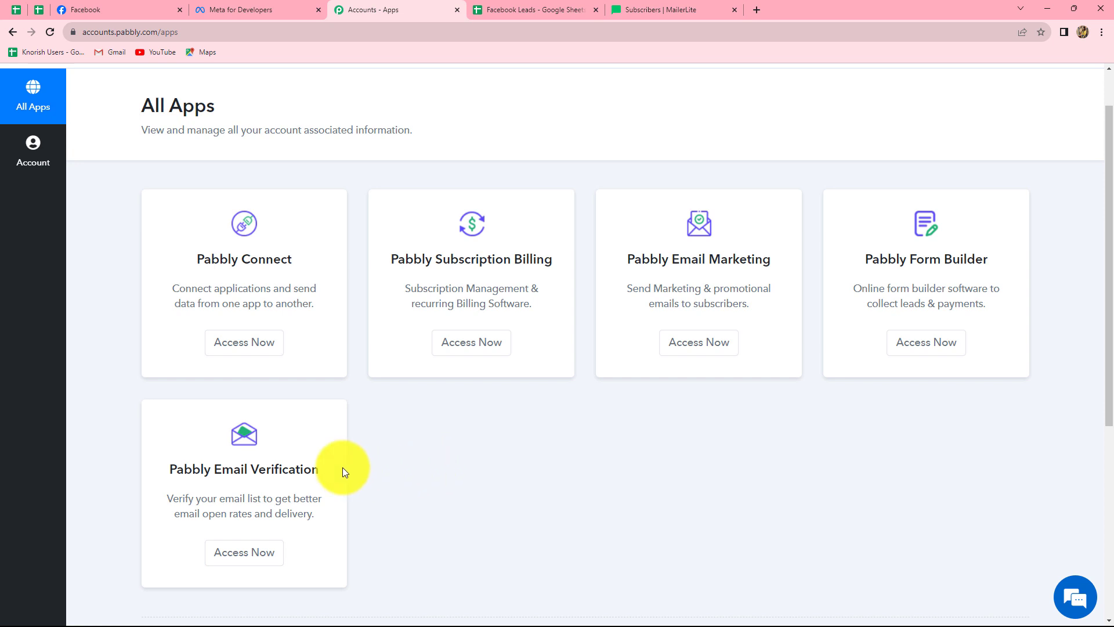
click(226, 345)
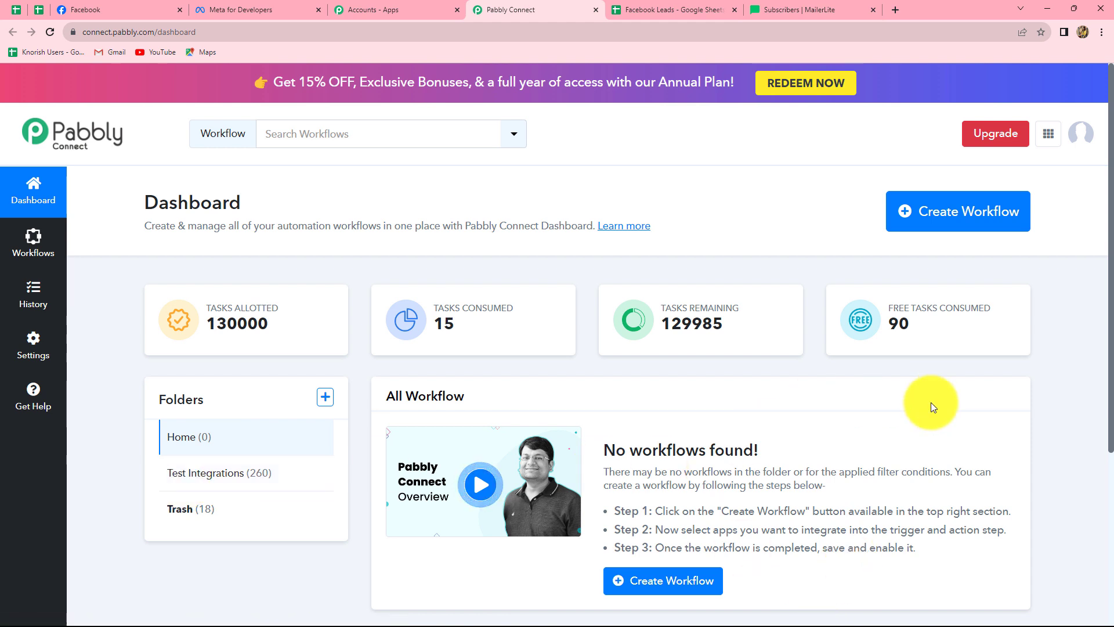
click(947, 219)
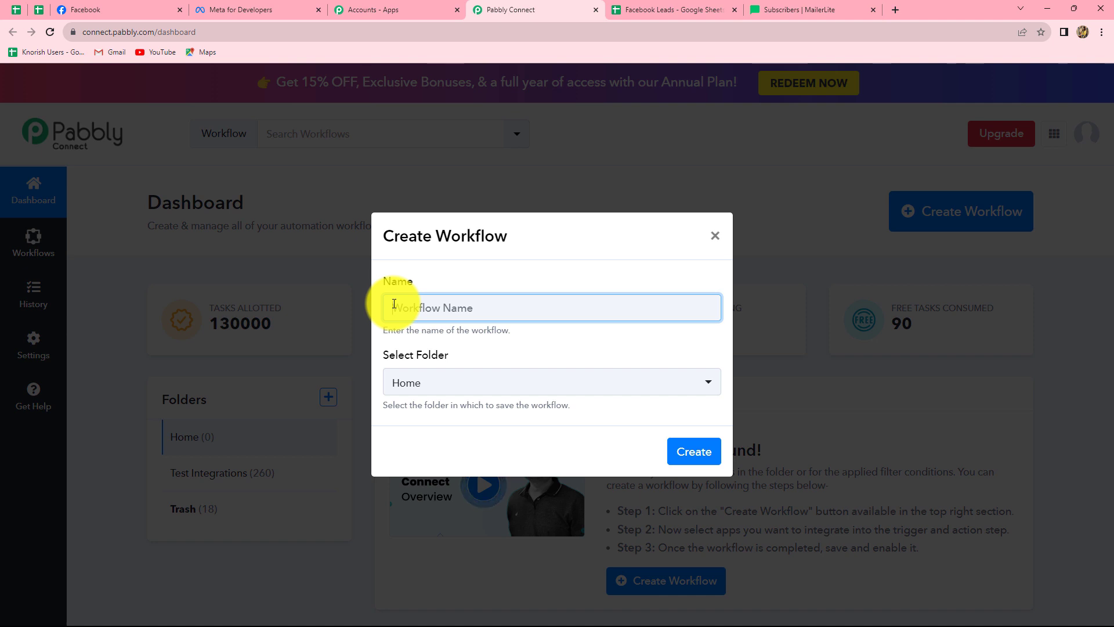
Create the workflow 'Add Facebook Leads to MailerLite as Subscribers & Add Details in Google Sheets' in Test Integrations
key(ctrl+v)
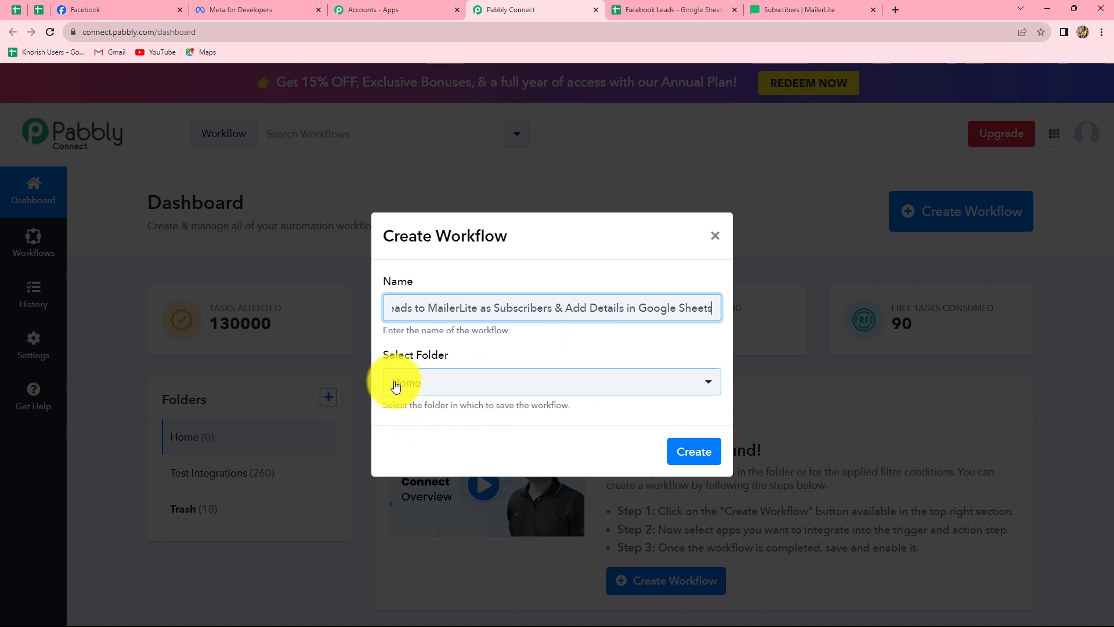
click(428, 388)
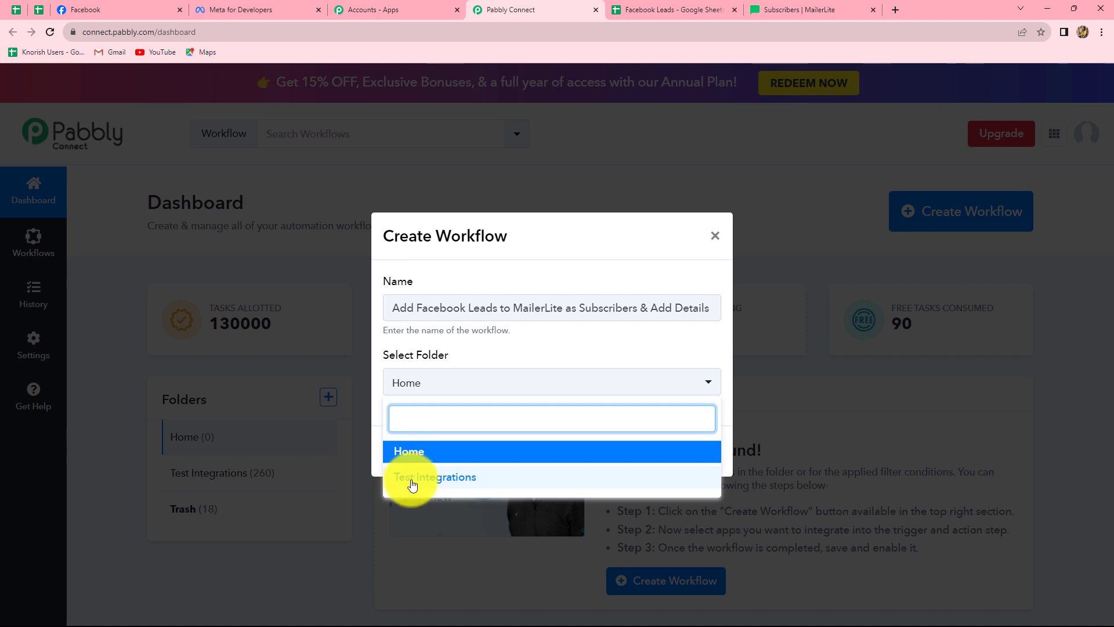
click(409, 479)
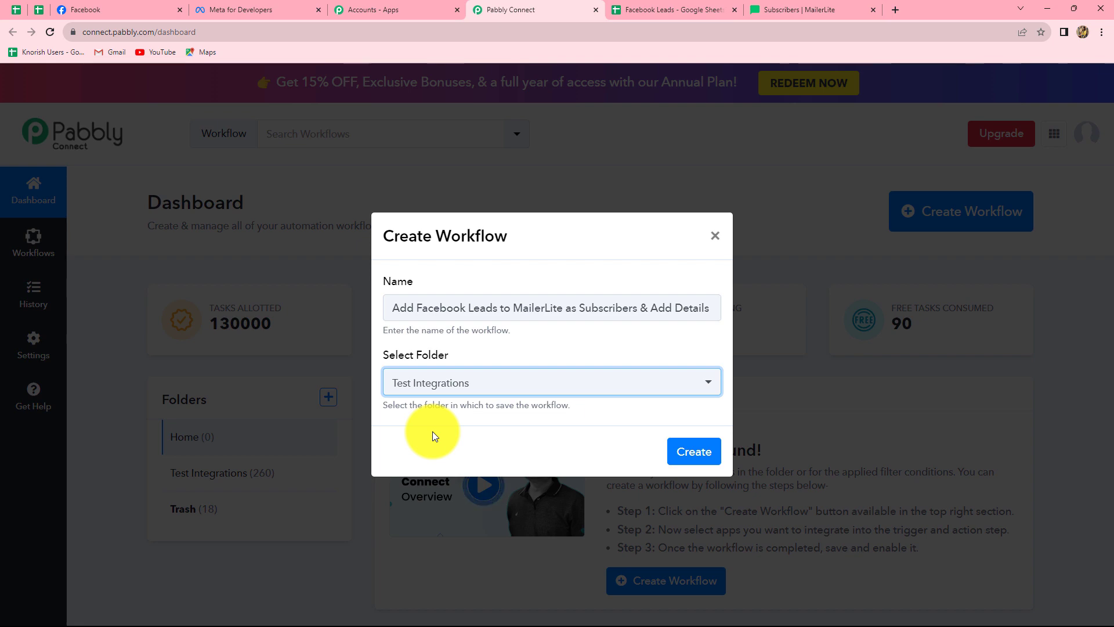
click(680, 452)
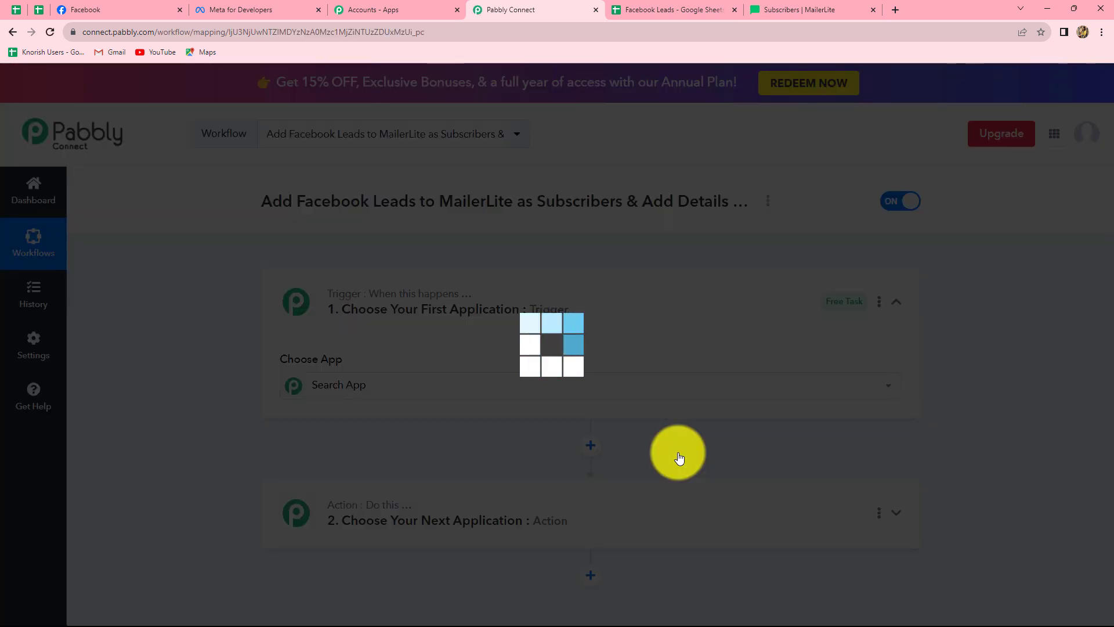
Search 'Fac' and choose Facebook Lead Ads as the workflow's trigger app
scroll(1032, 448, down, 2)
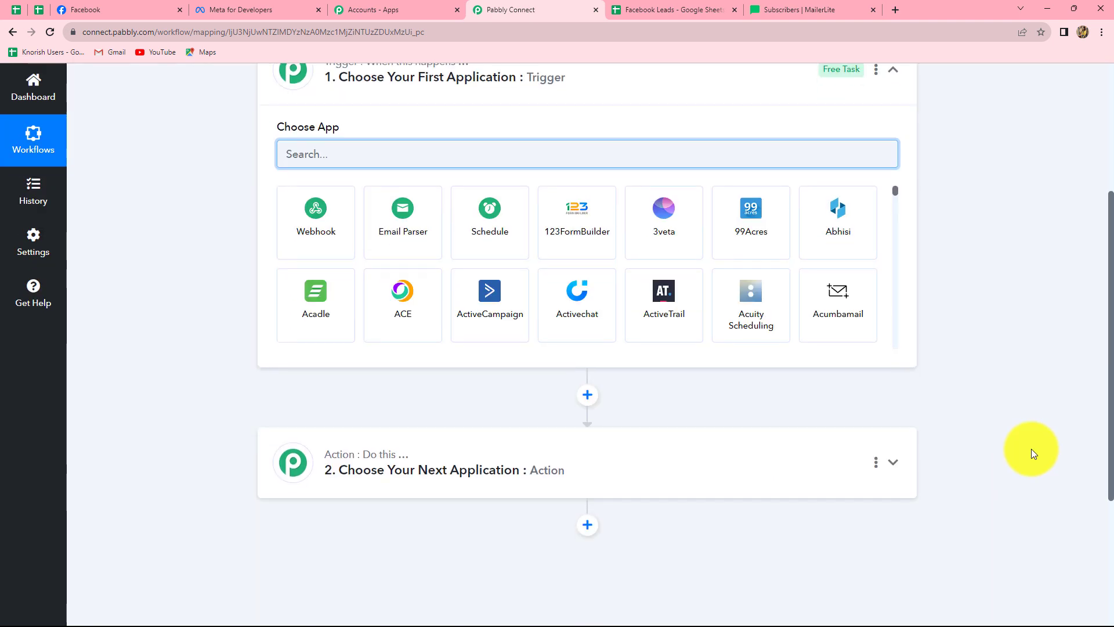
scroll(1032, 448, down, 1)
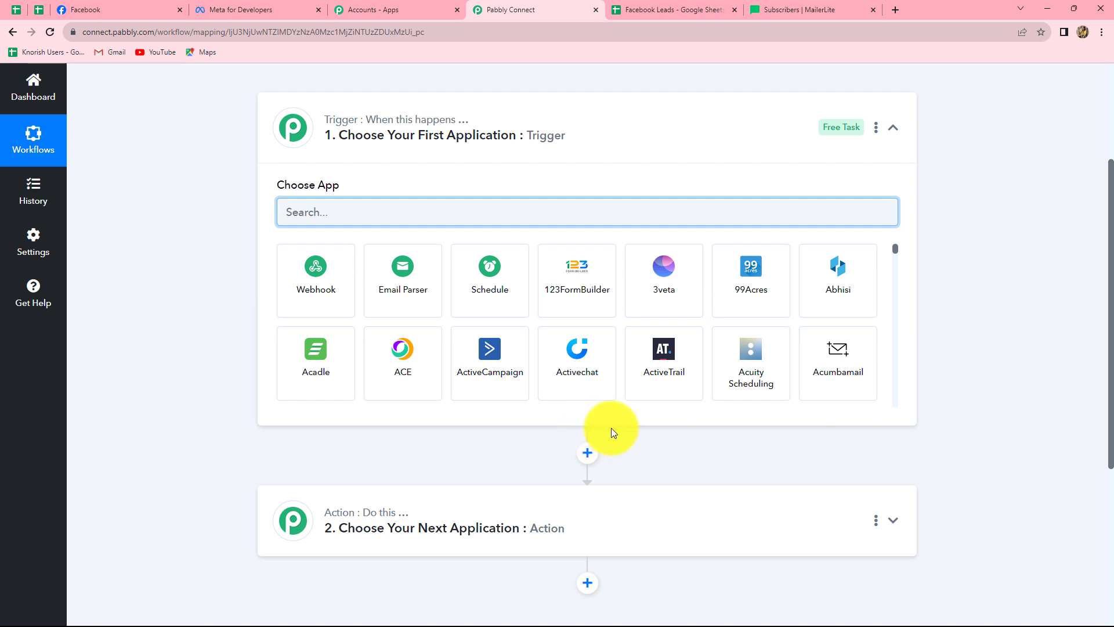
click(306, 225)
text(Fa)
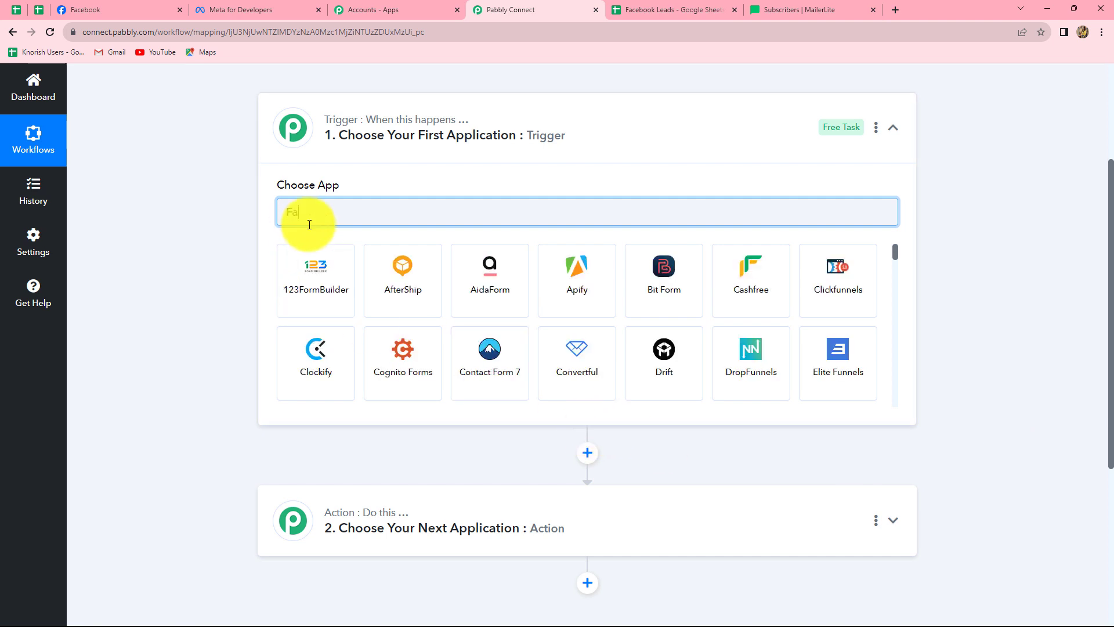
text(c)
click(401, 274)
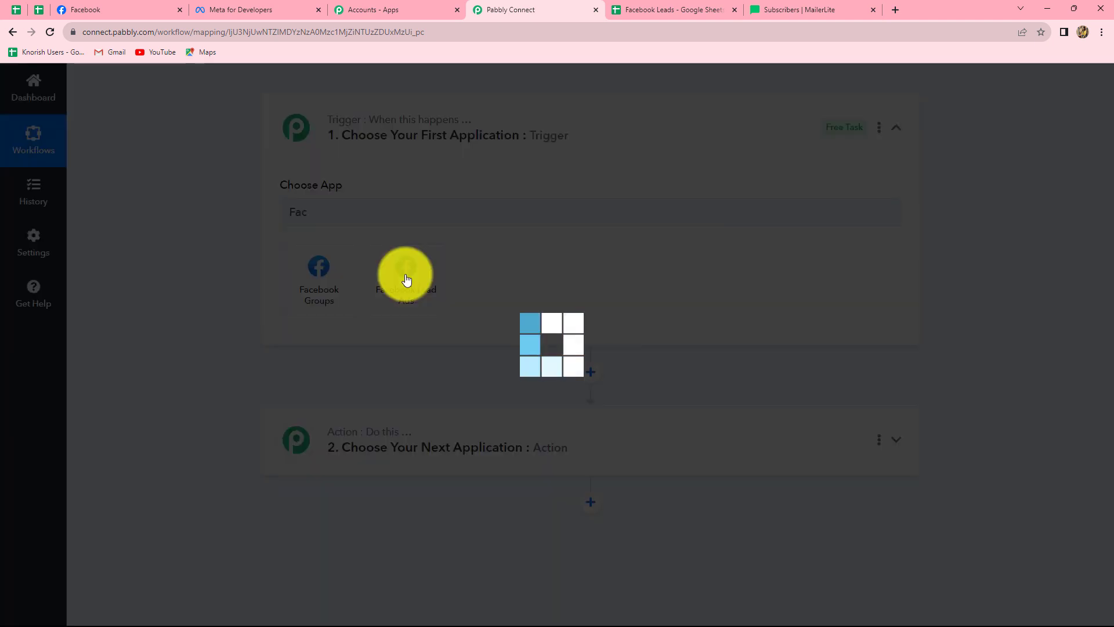
click(319, 273)
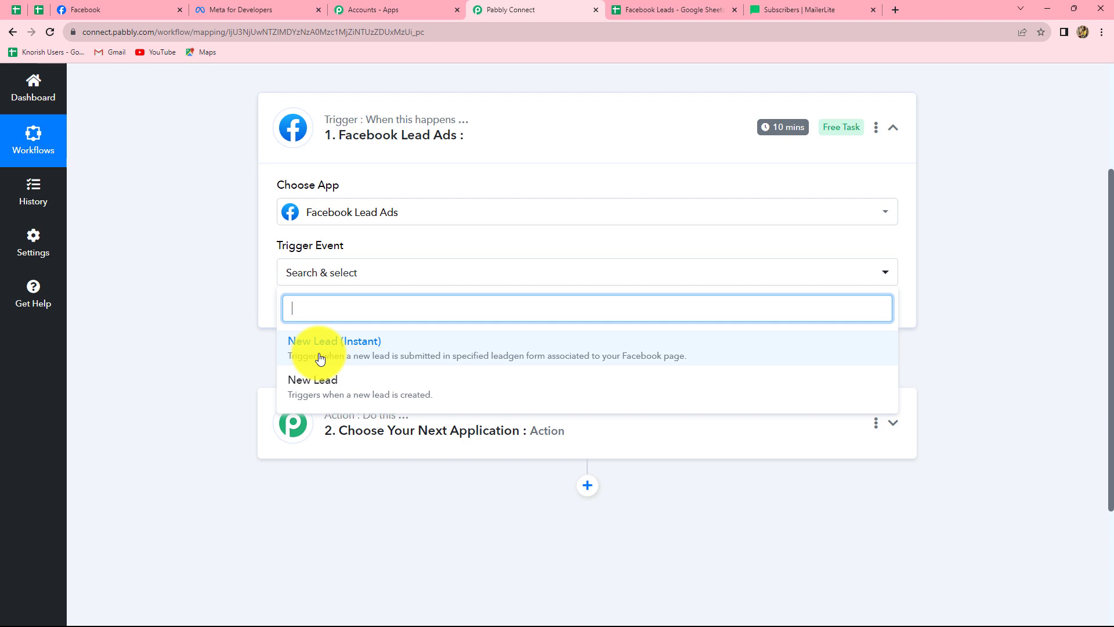
Choose New Lead (Instant) as the trigger event and begin a new Facebook Lead Ads connection
click(320, 358)
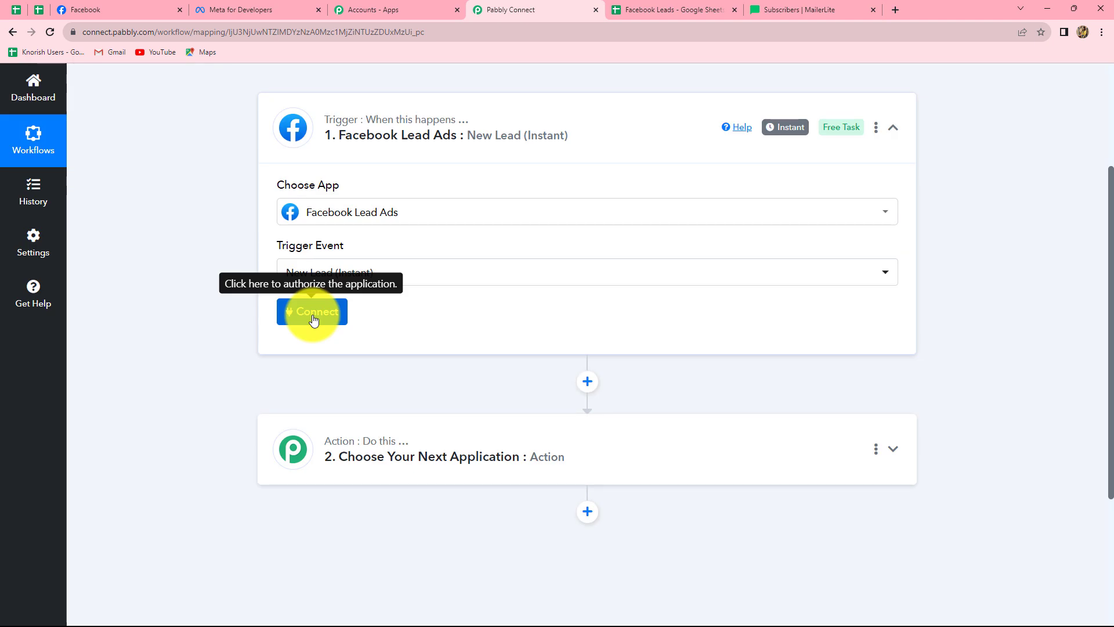
click(313, 319)
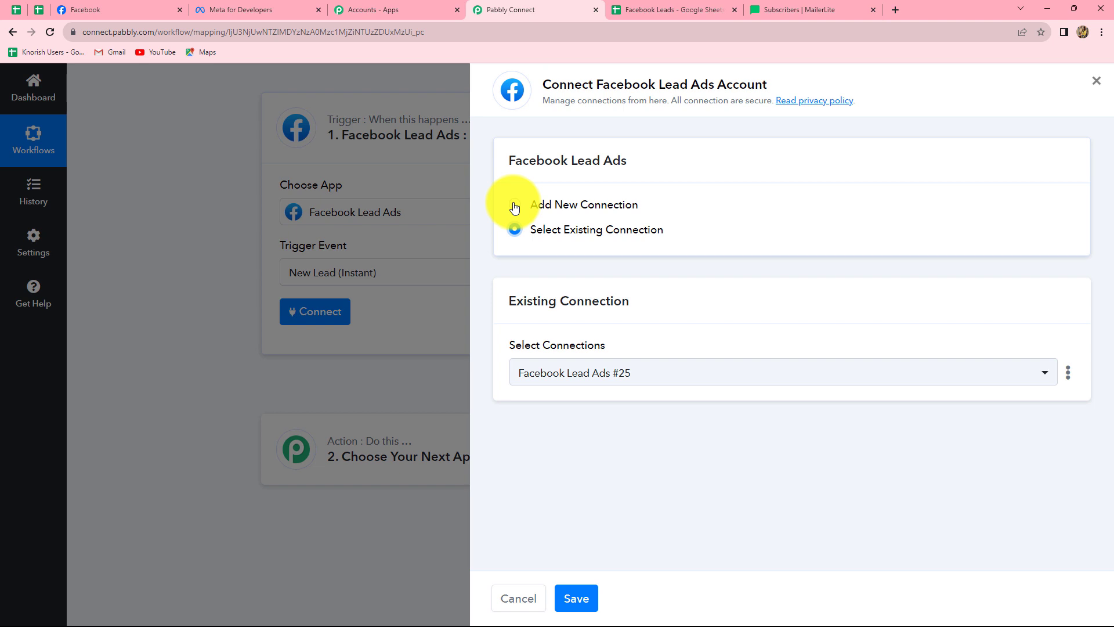
click(514, 206)
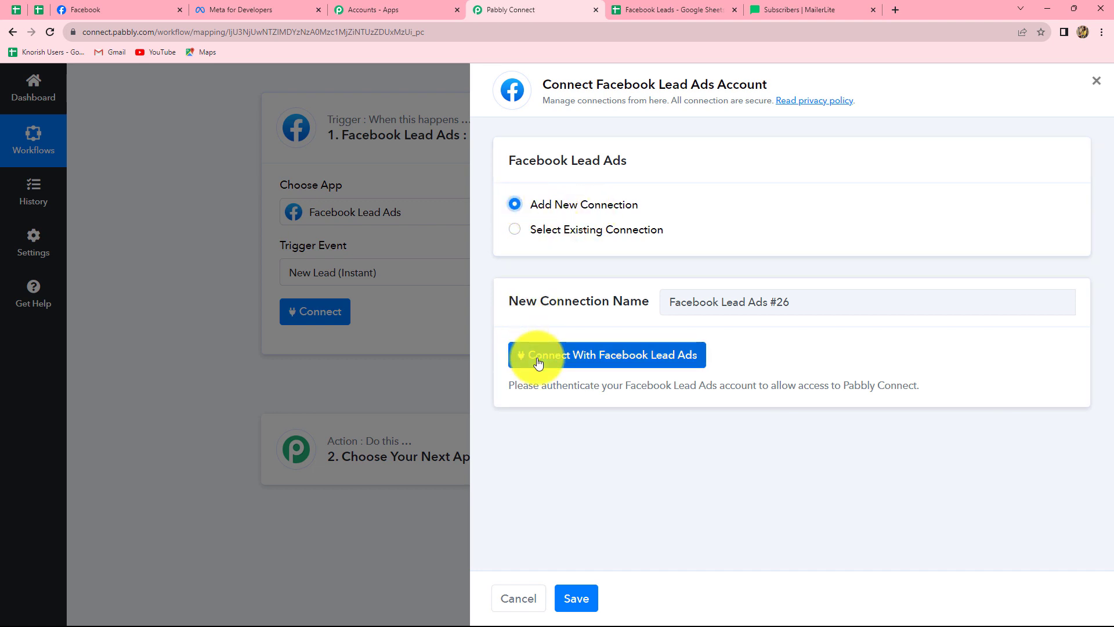
click(538, 358)
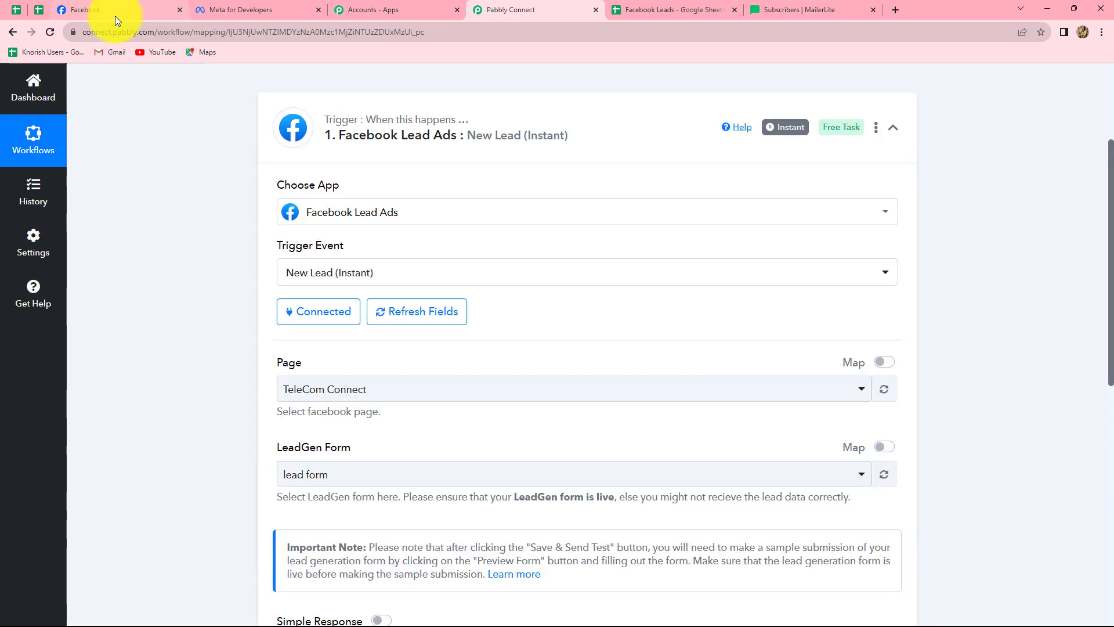
Look at the Facebook page, then review the connected trigger settings in Pabbly Connect
click(115, 15)
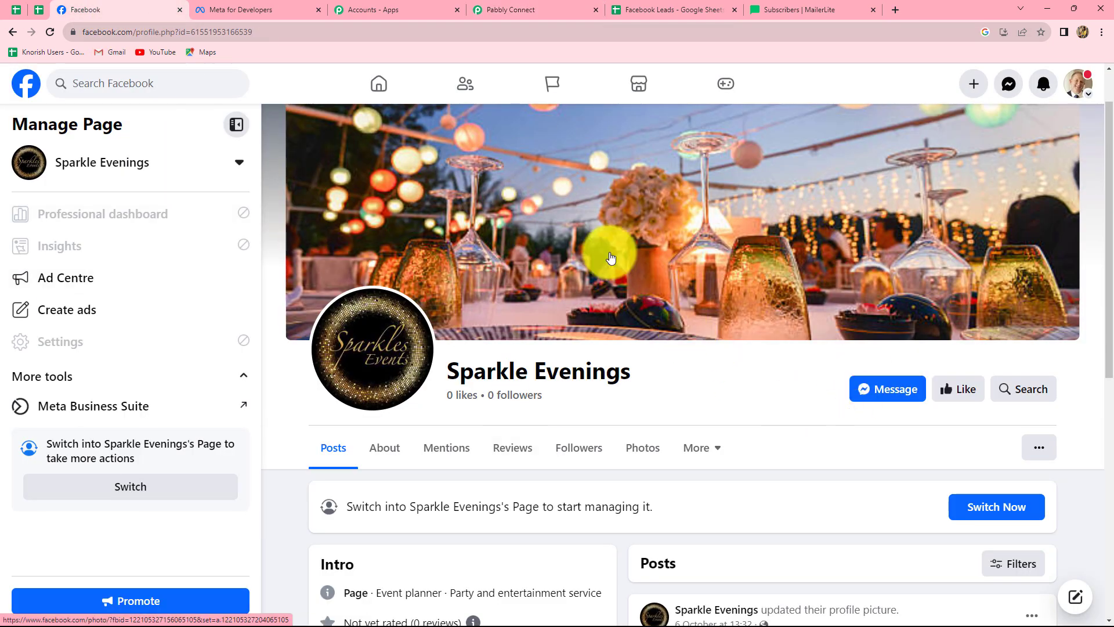
click(557, 10)
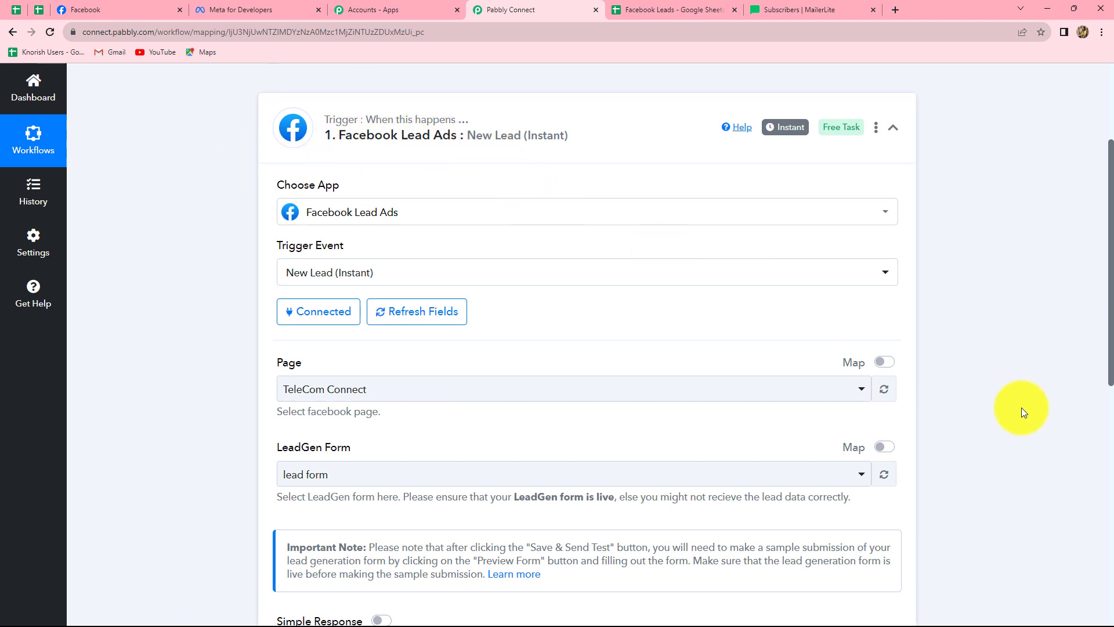
scroll(1028, 428, down, 1)
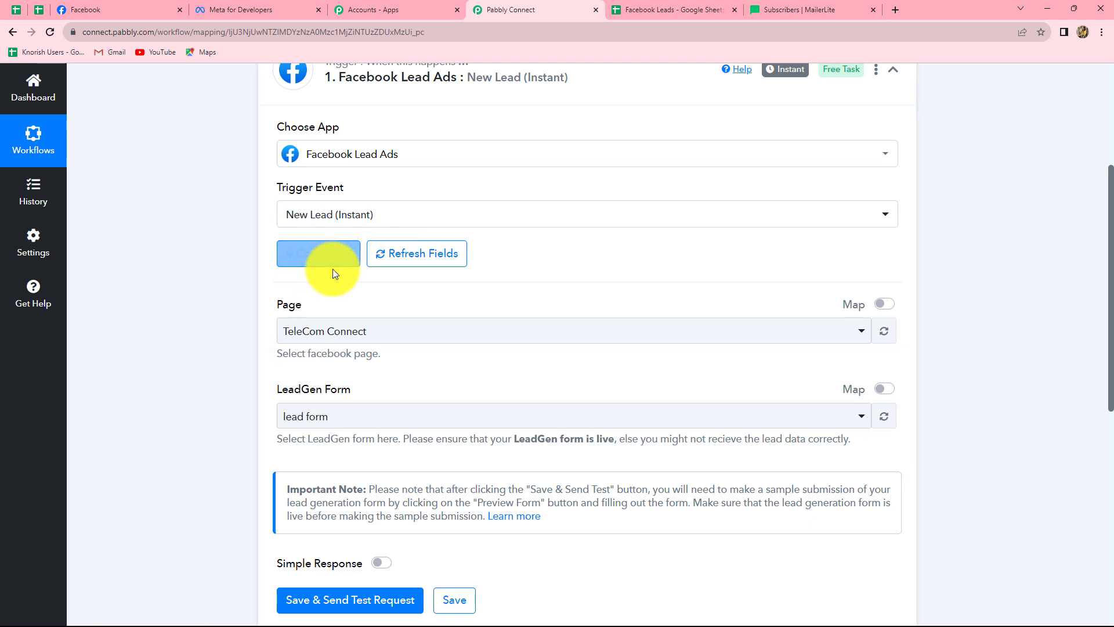
scroll(463, 370, down, 3)
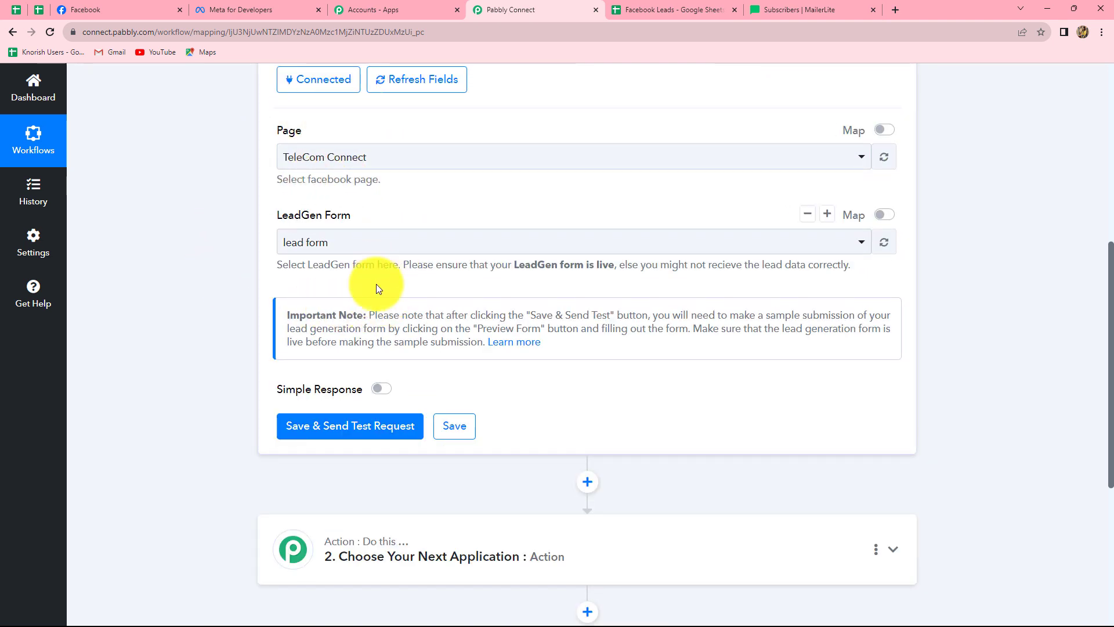
Make Sparkle Evenings the current Facebook Page and return to the Pabbly trigger settings
click(82, 7)
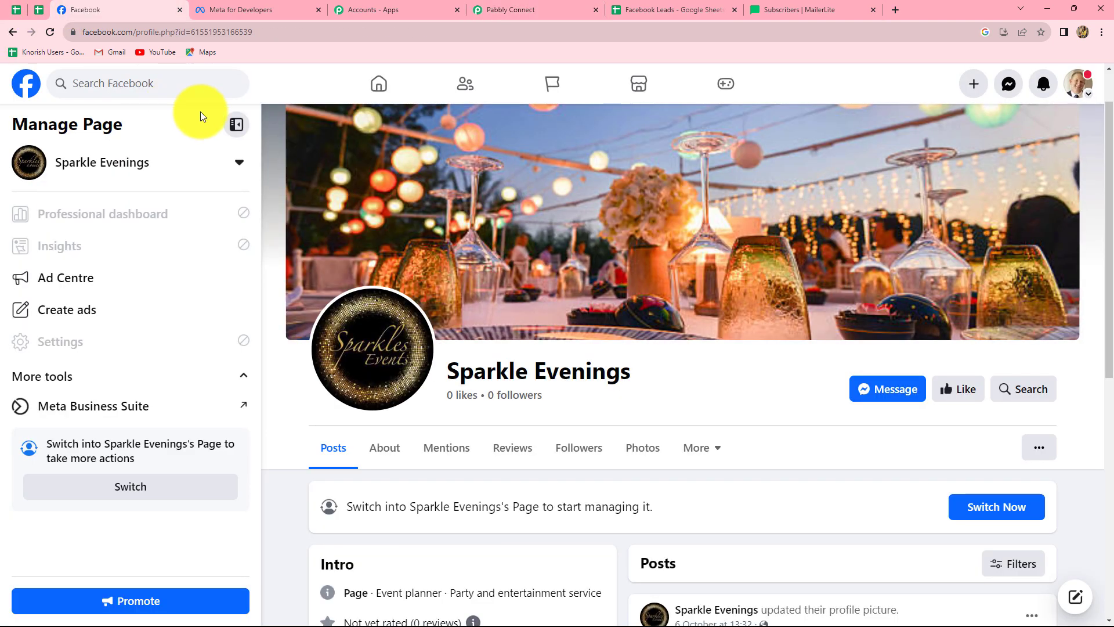
click(236, 162)
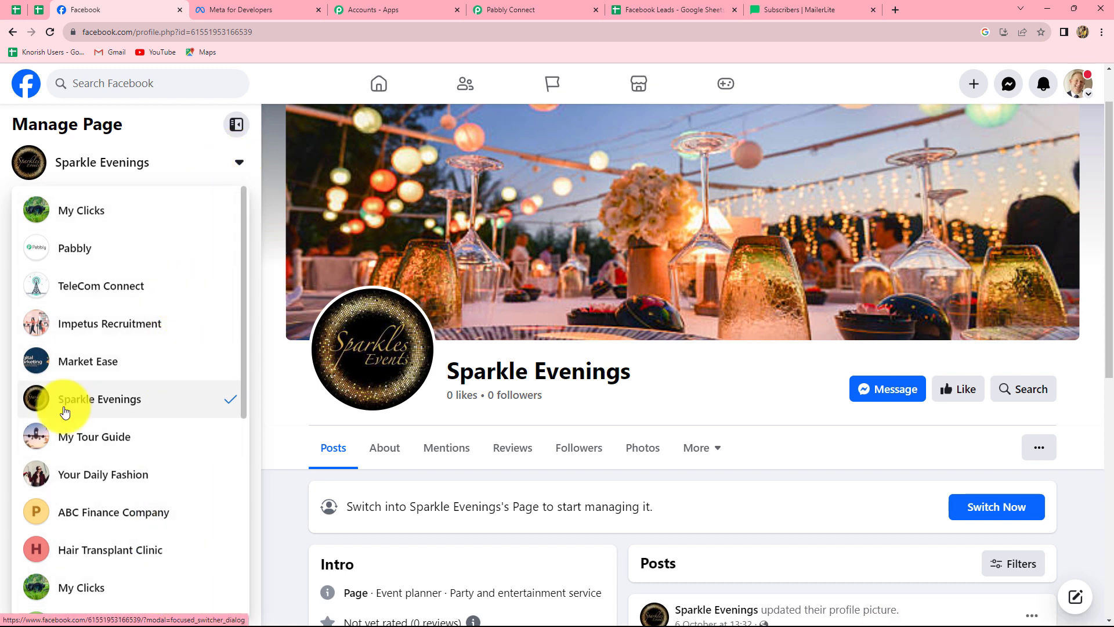
click(64, 412)
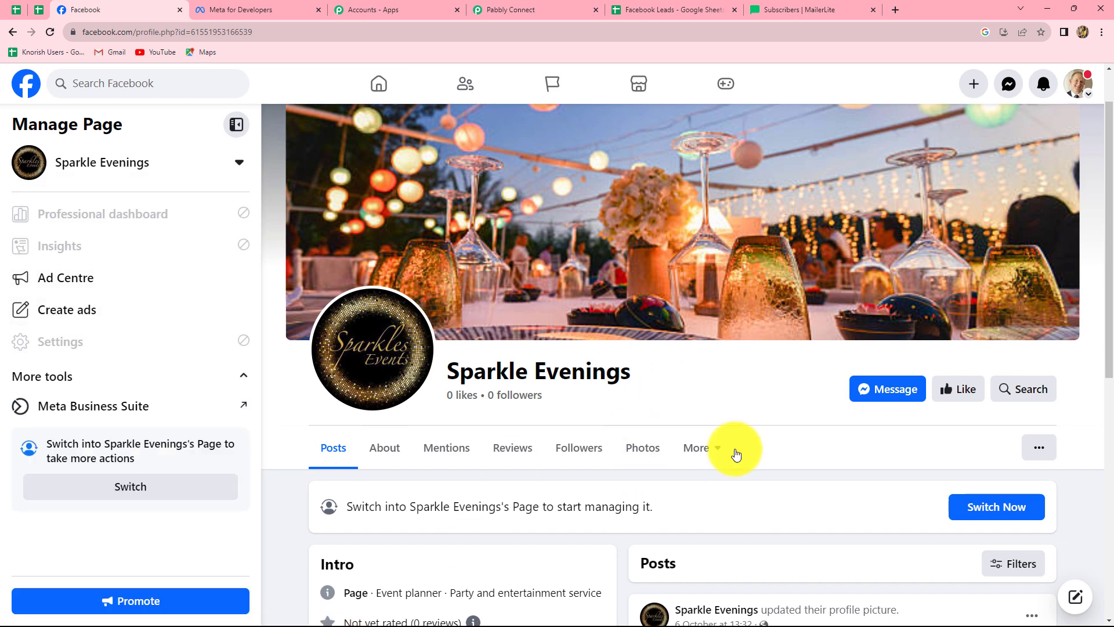
scroll(736, 451, down, 3)
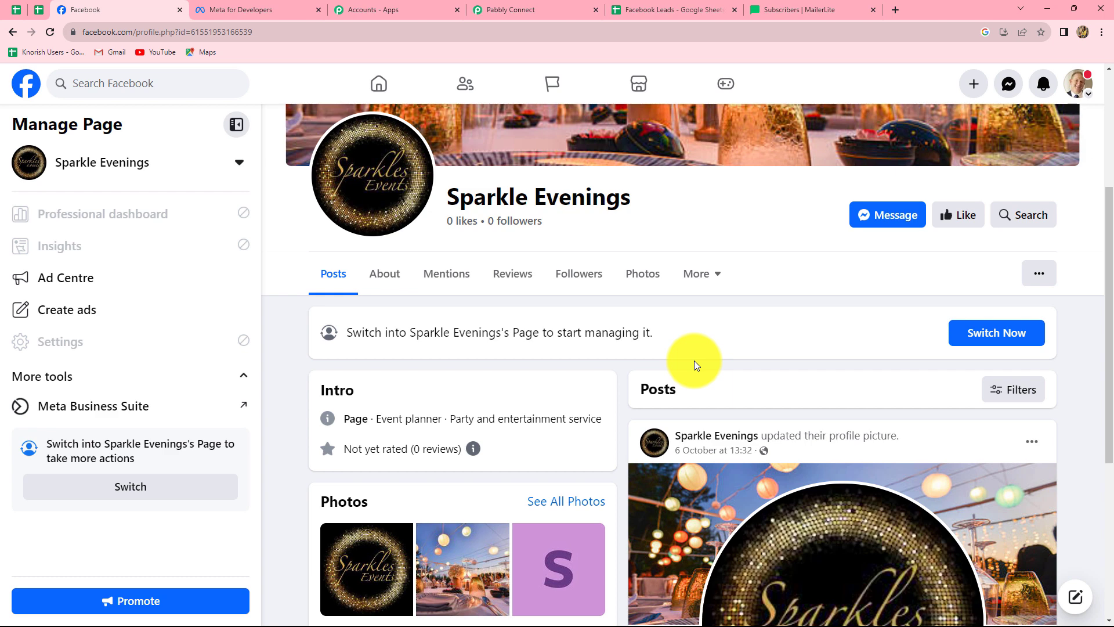
click(506, 10)
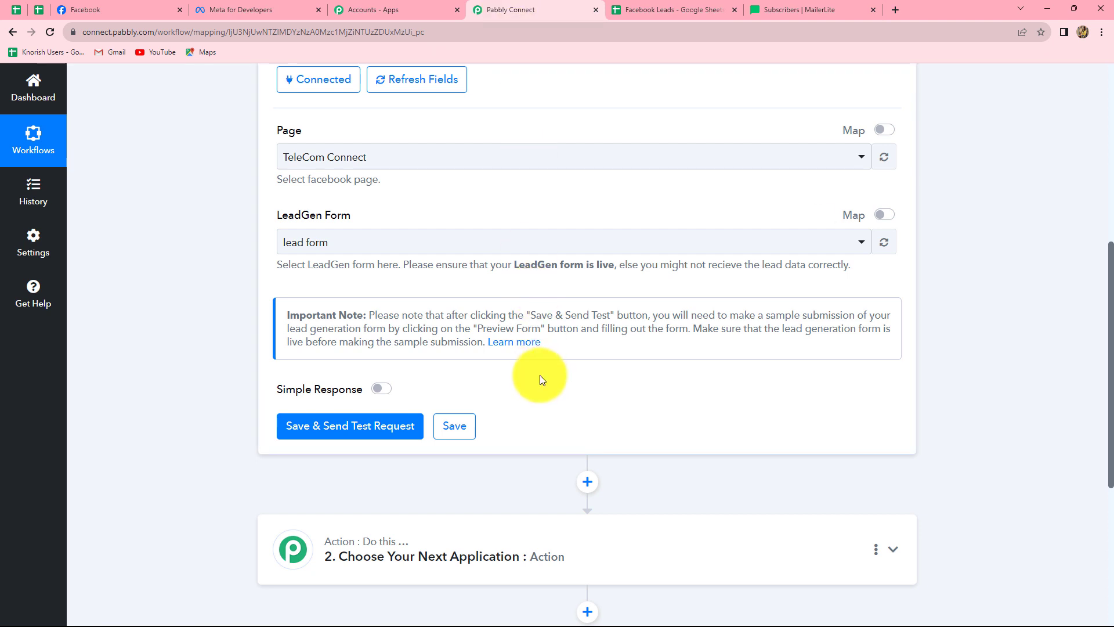
scroll(522, 371, up, 3)
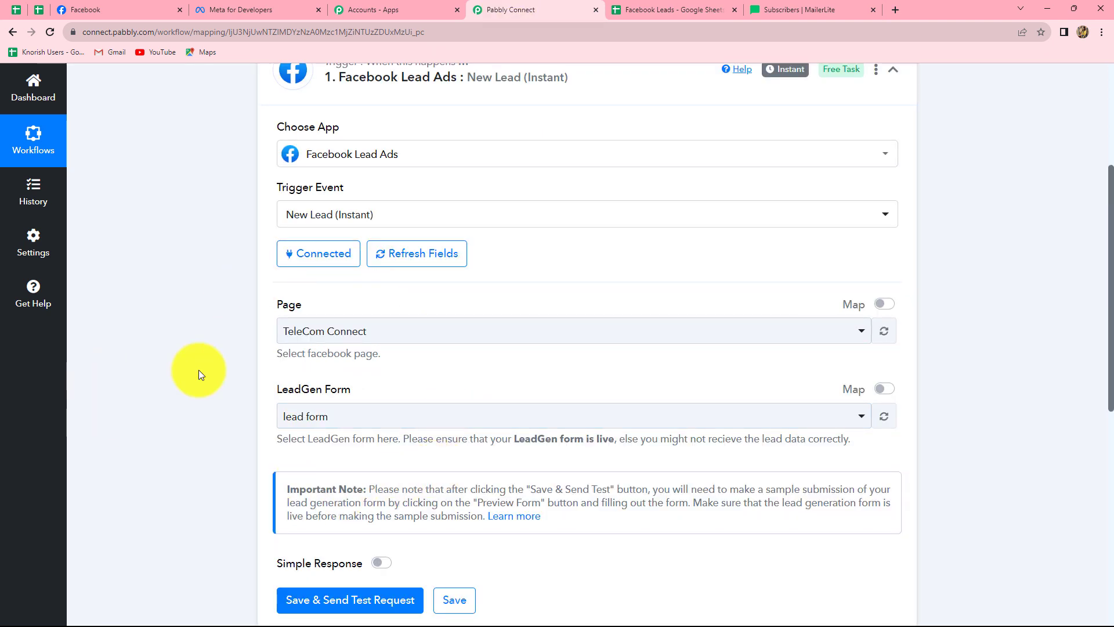
Set the trigger page to Sparkle Evenings and keep Contact Form 2 as the lead form
click(368, 331)
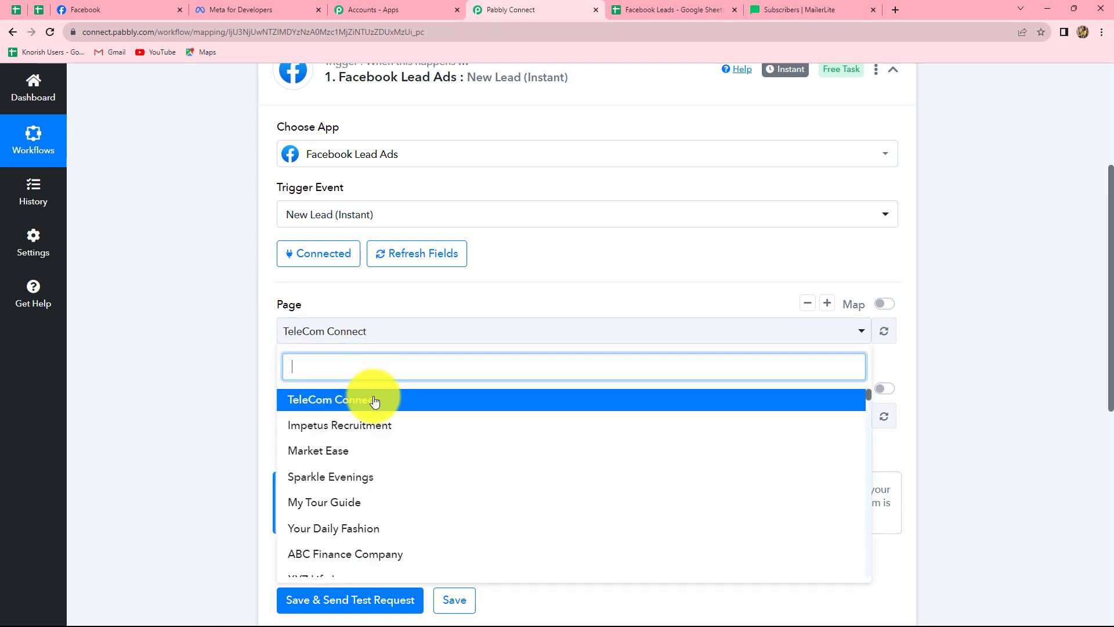
click(348, 487)
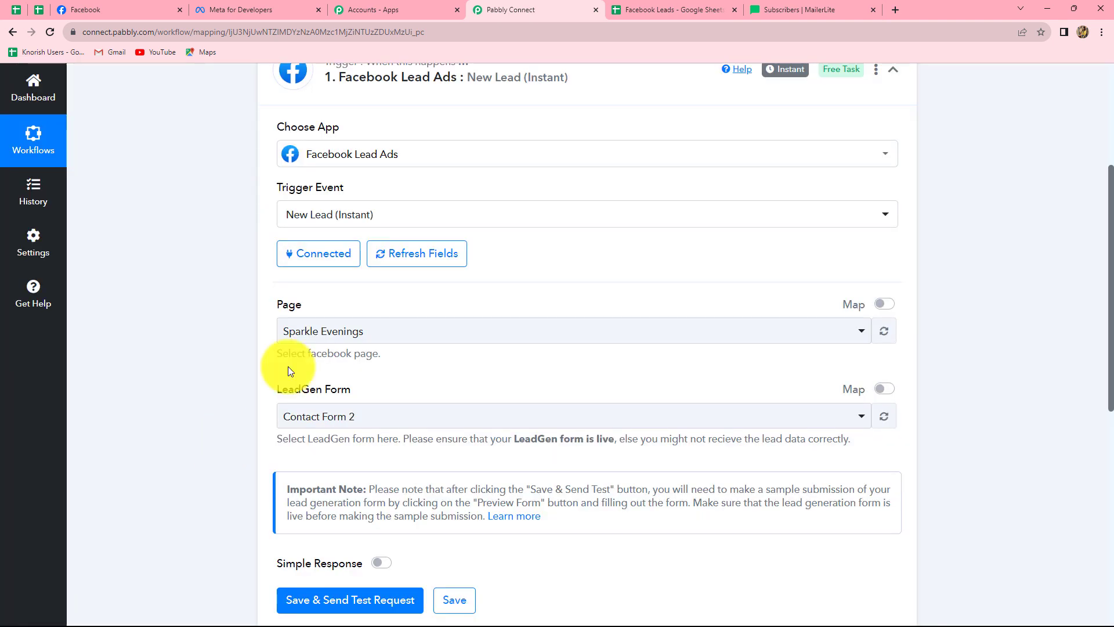
click(383, 416)
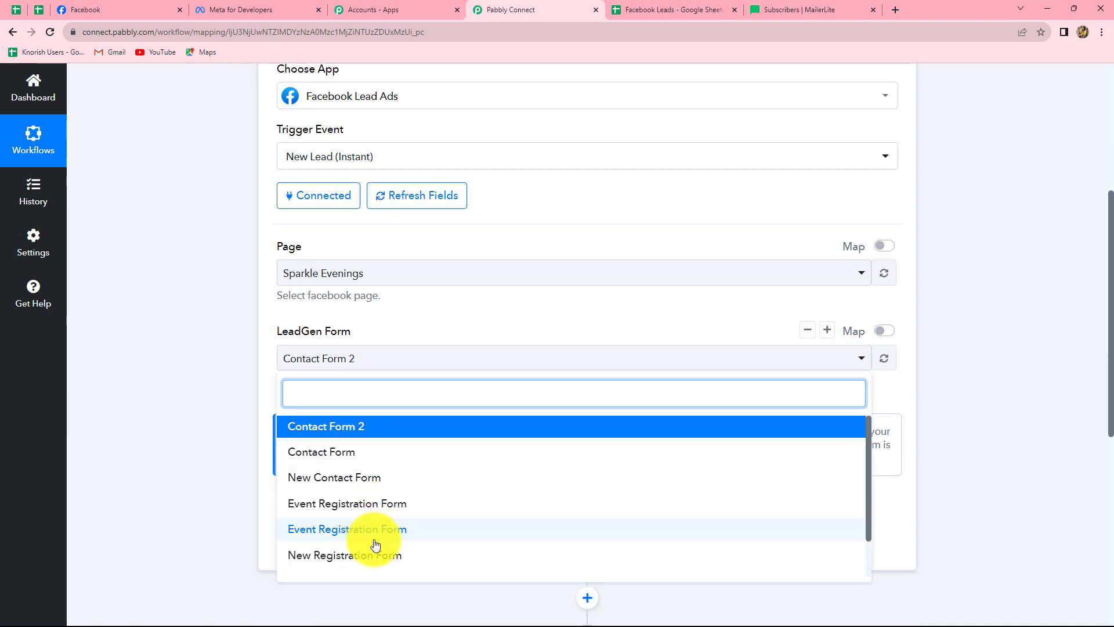
scroll(373, 542, down, 1)
scroll(376, 523, up, 1)
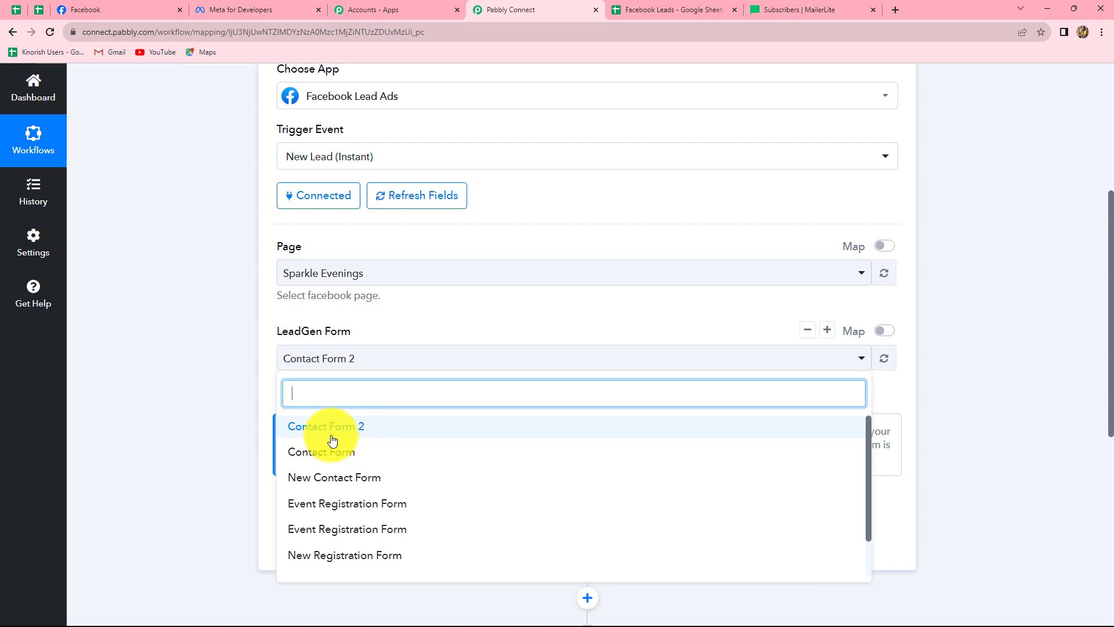
click(210, 410)
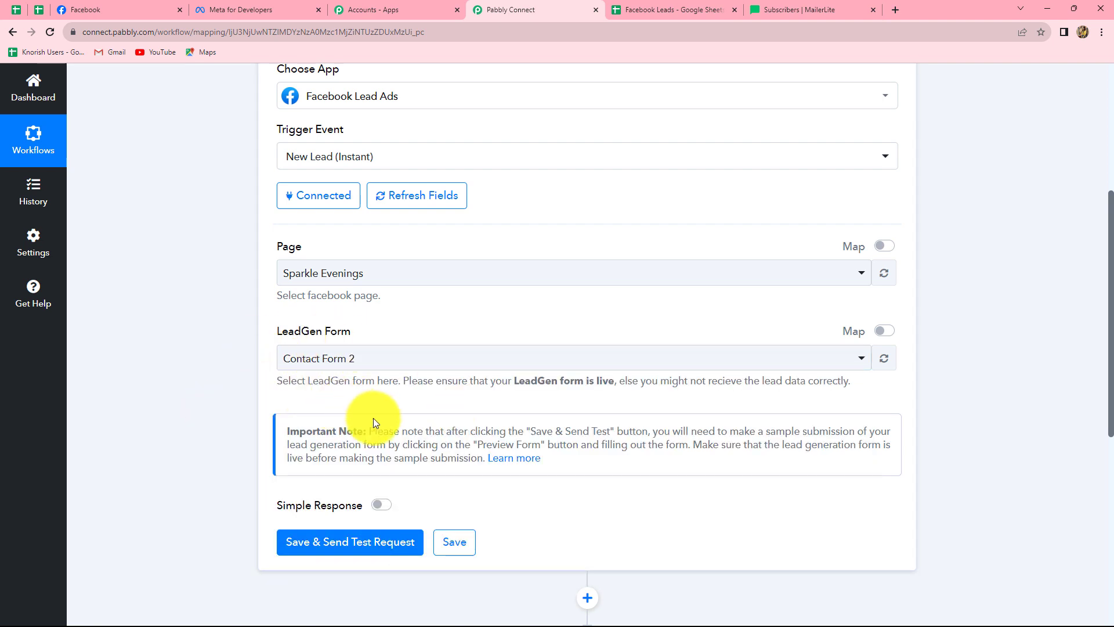
Save the trigger and confirm resending the test request
scroll(374, 418, down, 2)
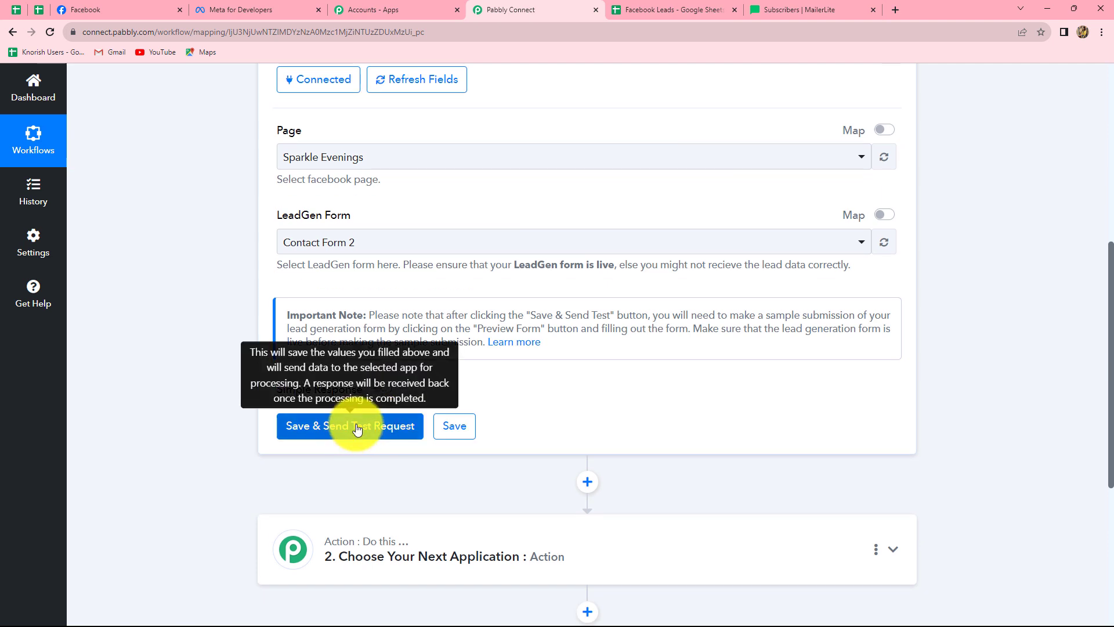
click(356, 428)
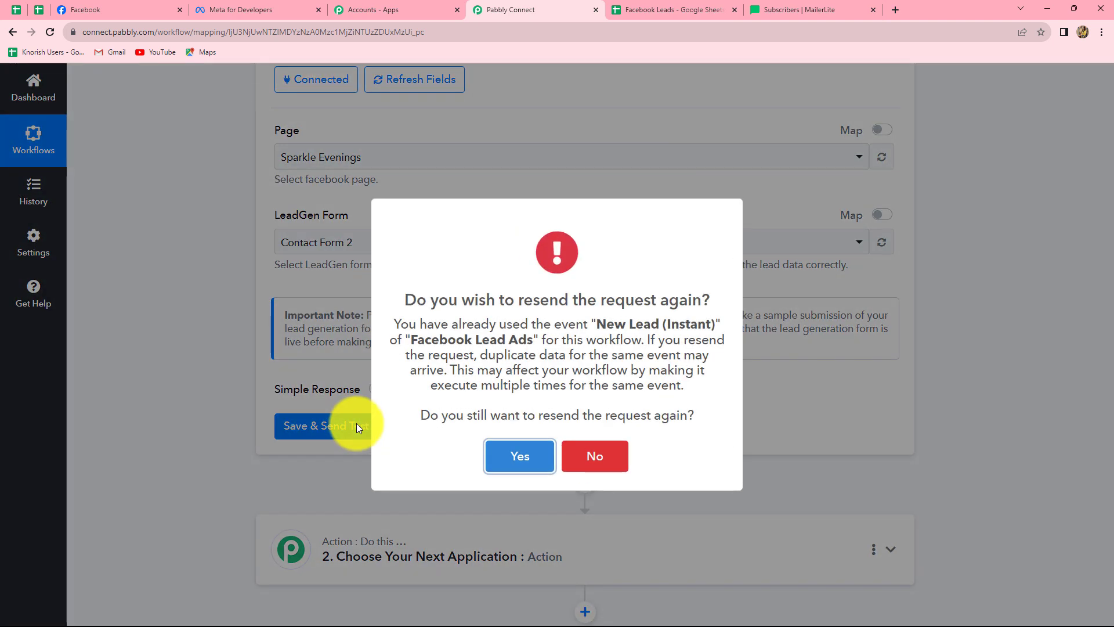
click(530, 467)
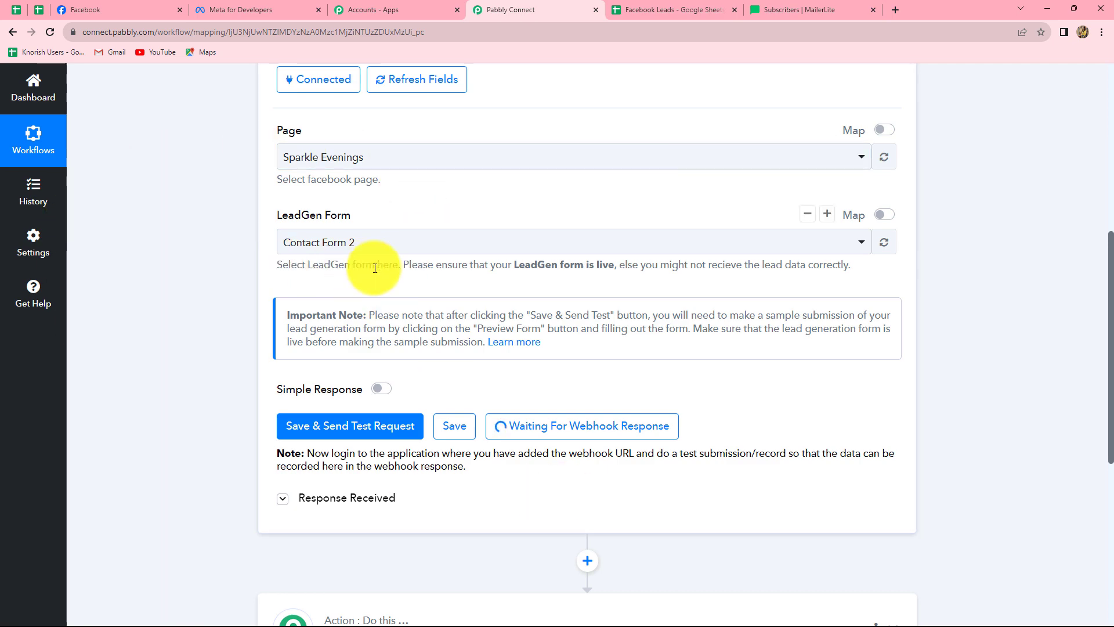
click(247, 9)
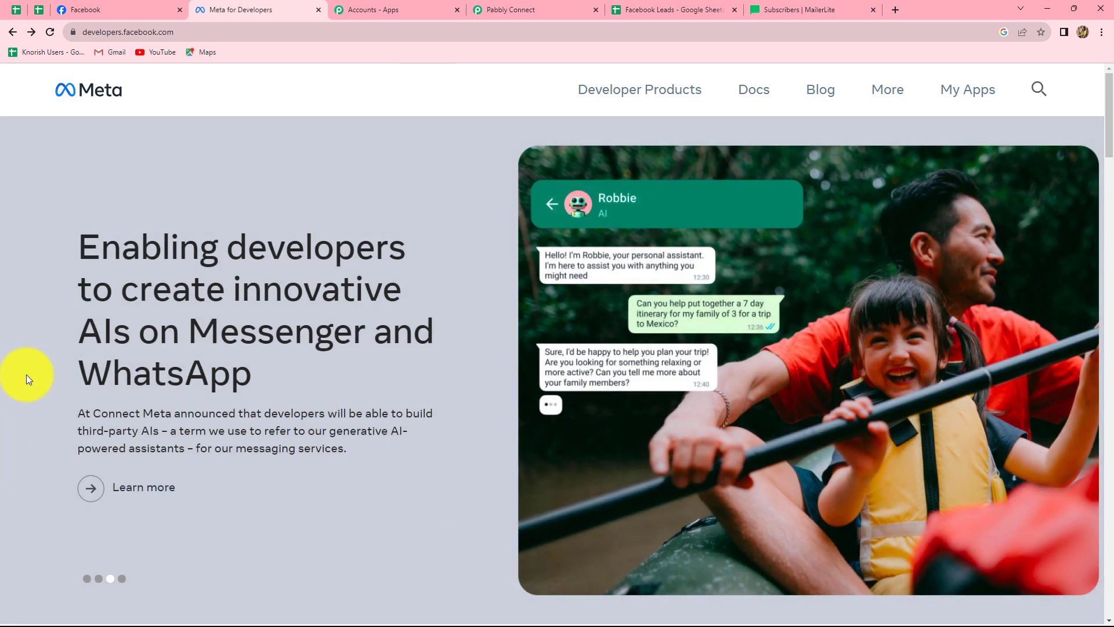
Open the Lead Ads testing tool from My Apps > Tools in Meta for Developers
click(957, 93)
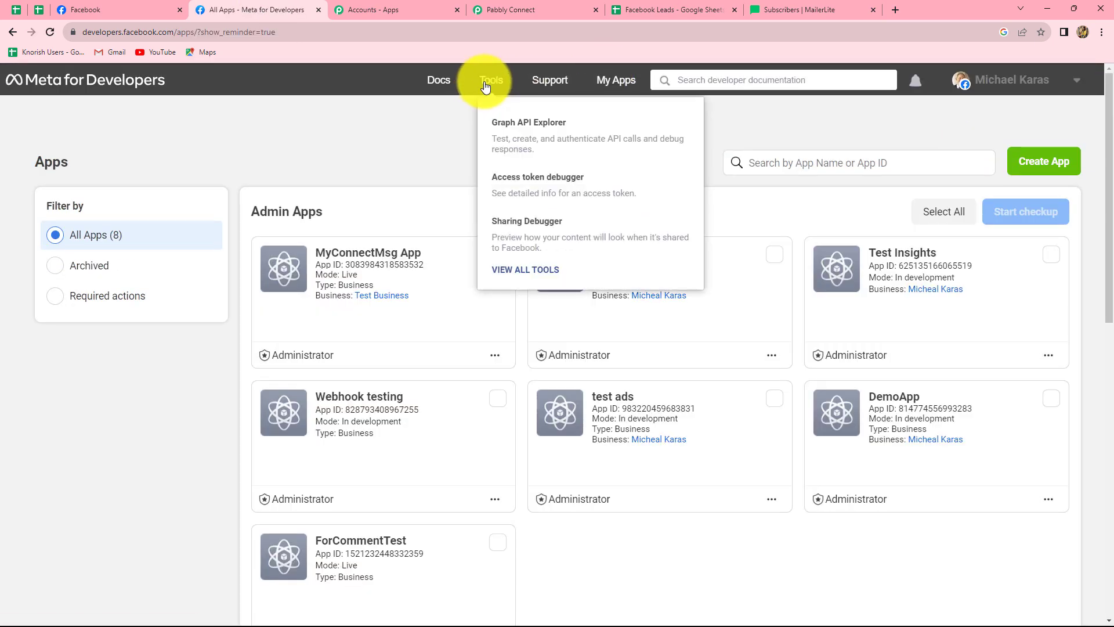
click(486, 85)
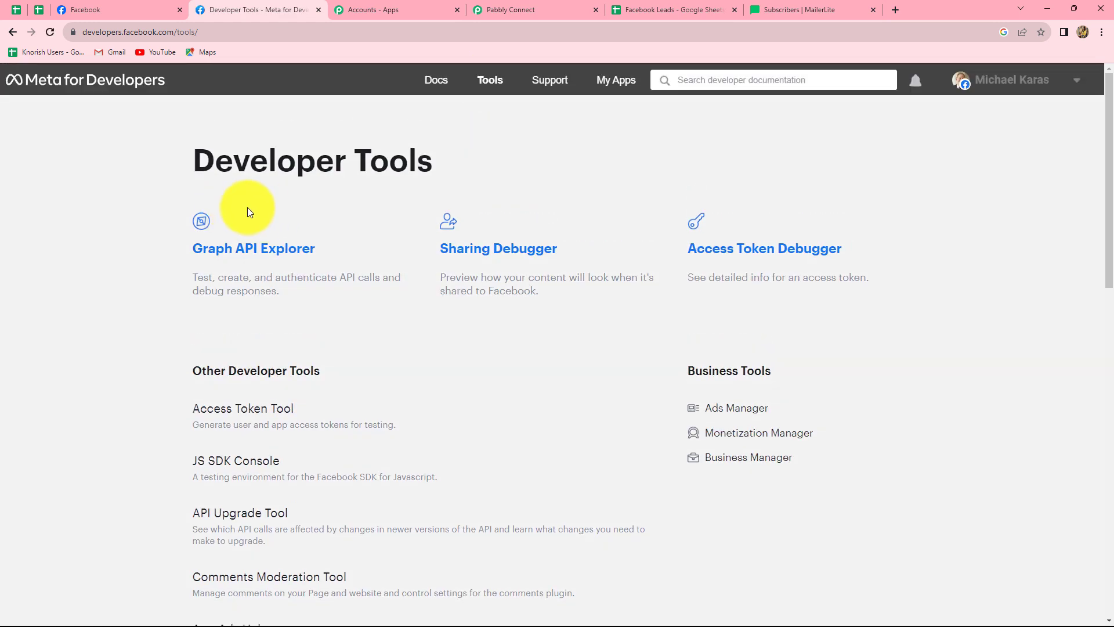
scroll(327, 391, down, 2)
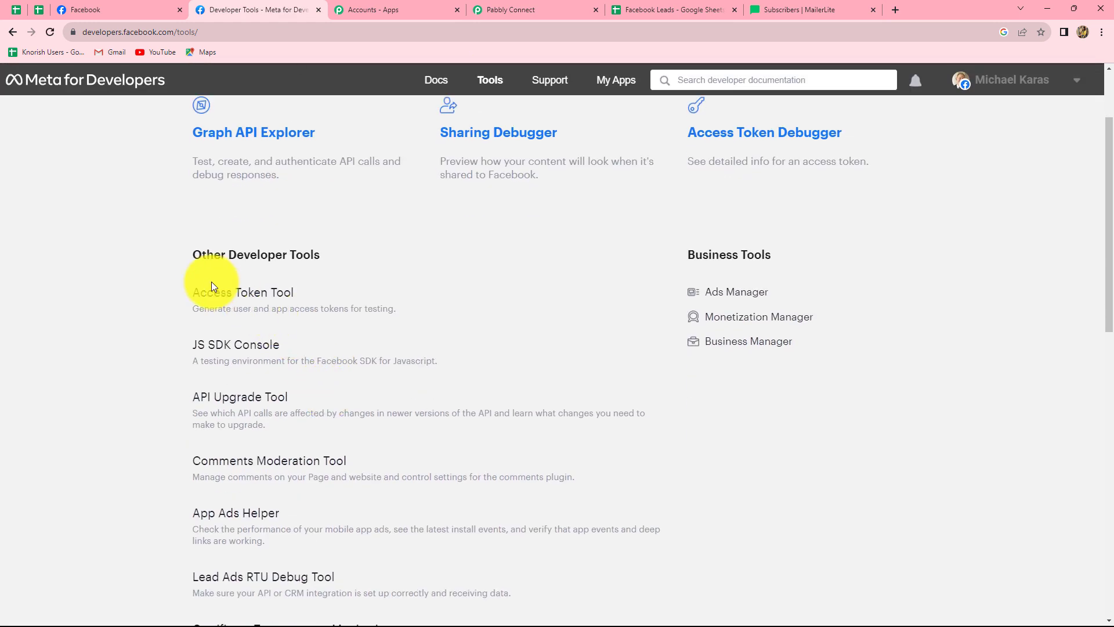
scroll(298, 491, down, 3)
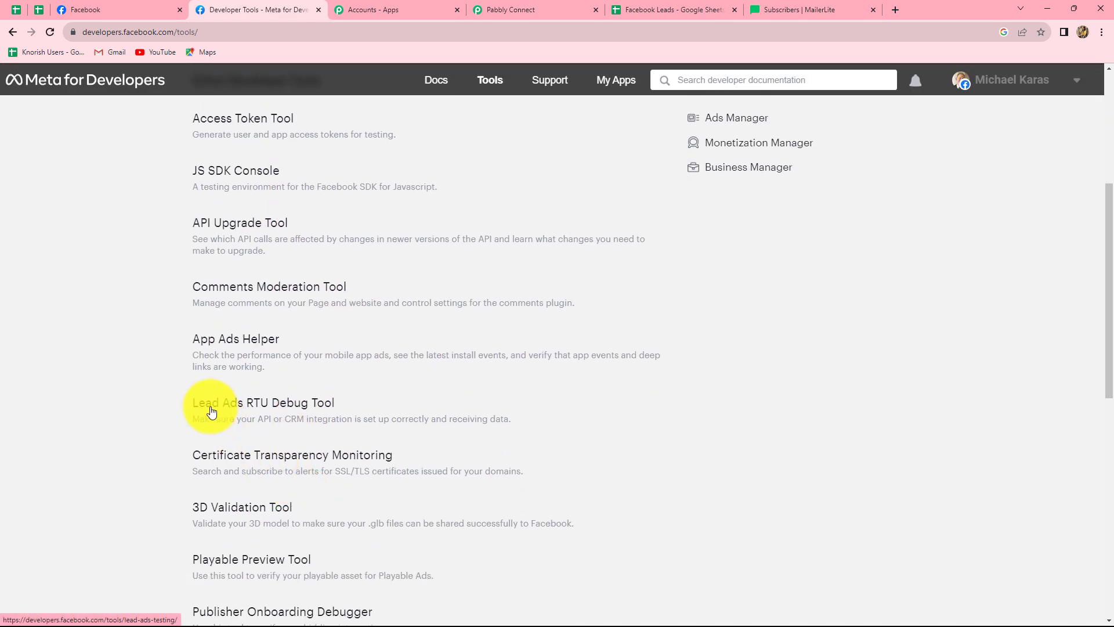
click(287, 417)
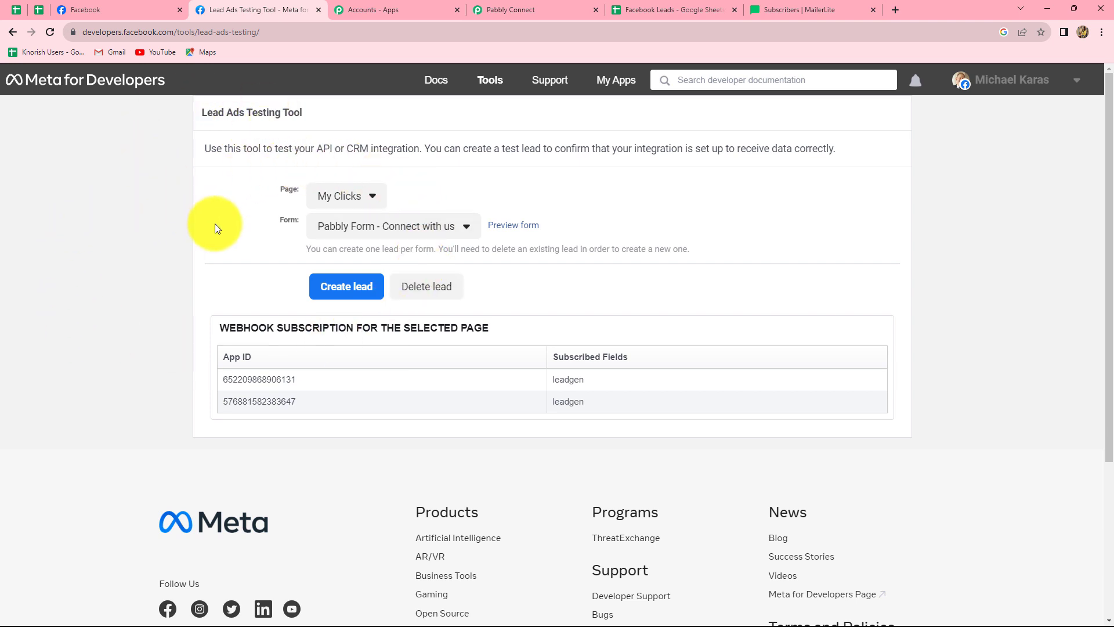
Select Sparkle Evenings, delete Contact Form 2's existing test lead, then reload and reselect the page
click(381, 198)
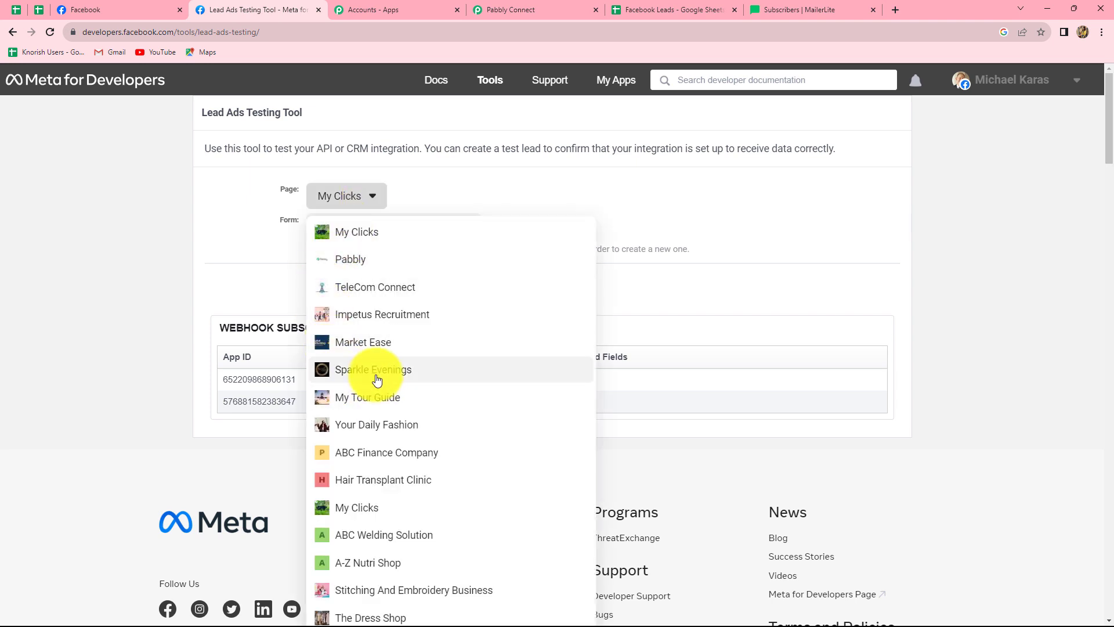
click(378, 376)
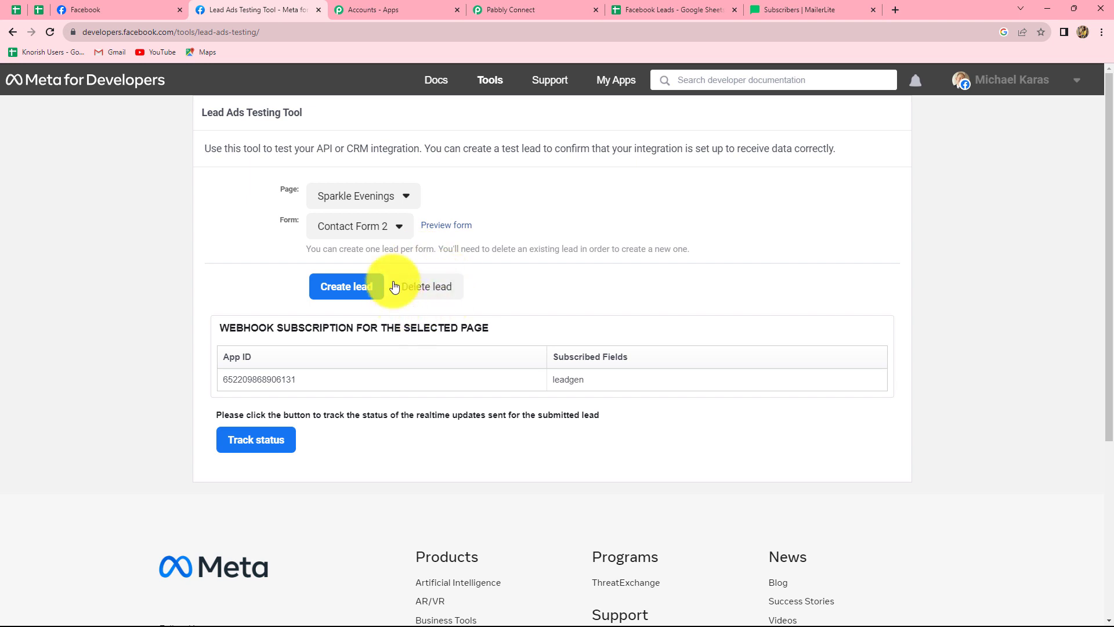
click(427, 291)
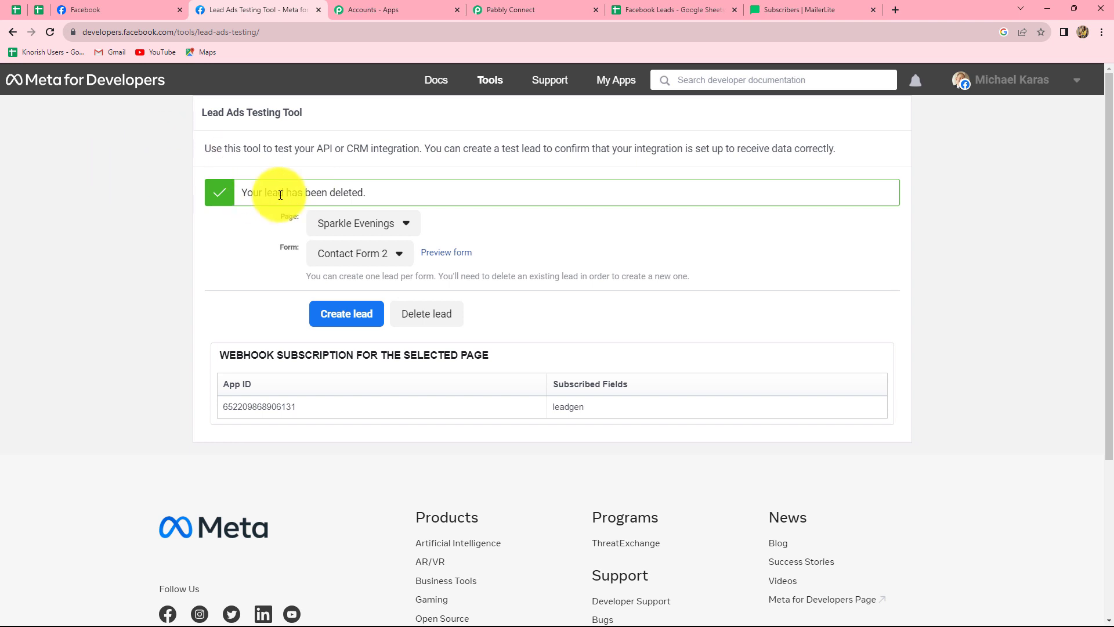
click(50, 31)
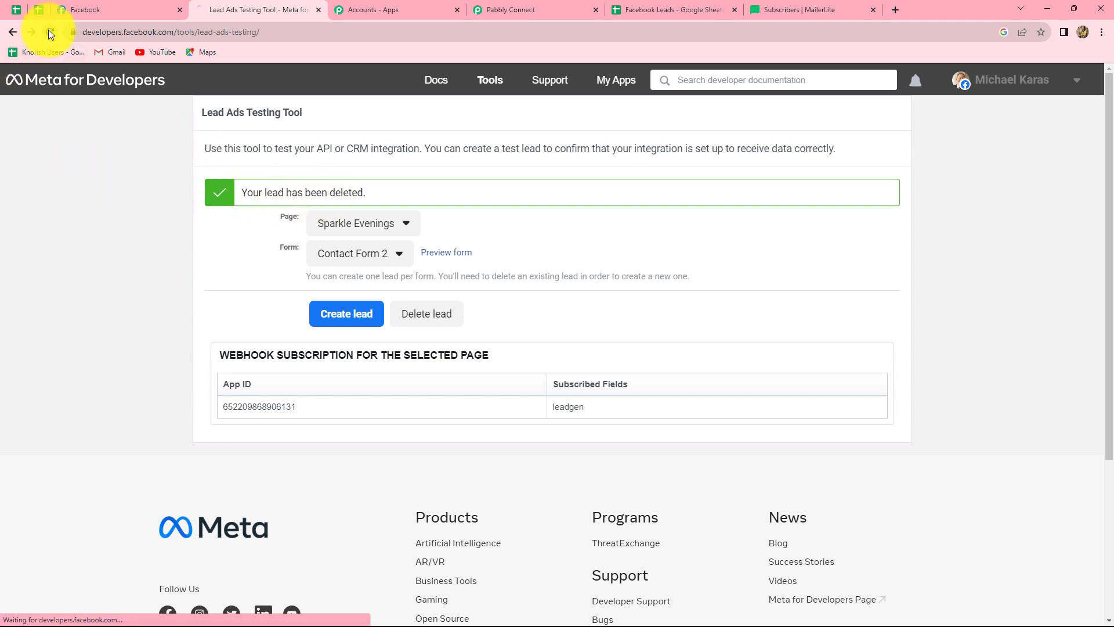
click(331, 197)
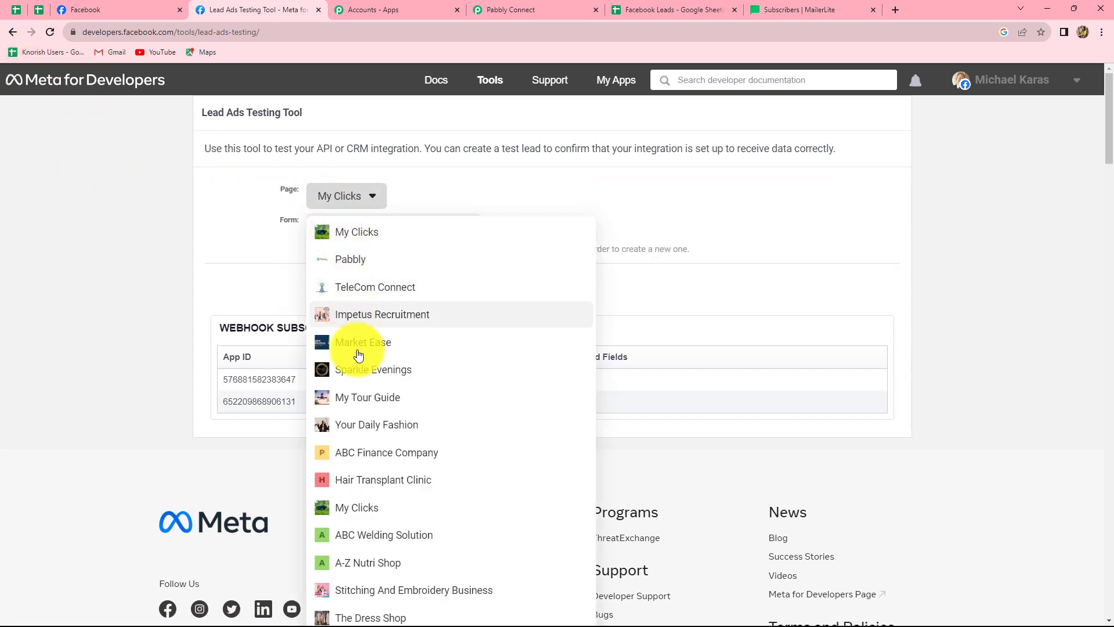
click(366, 370)
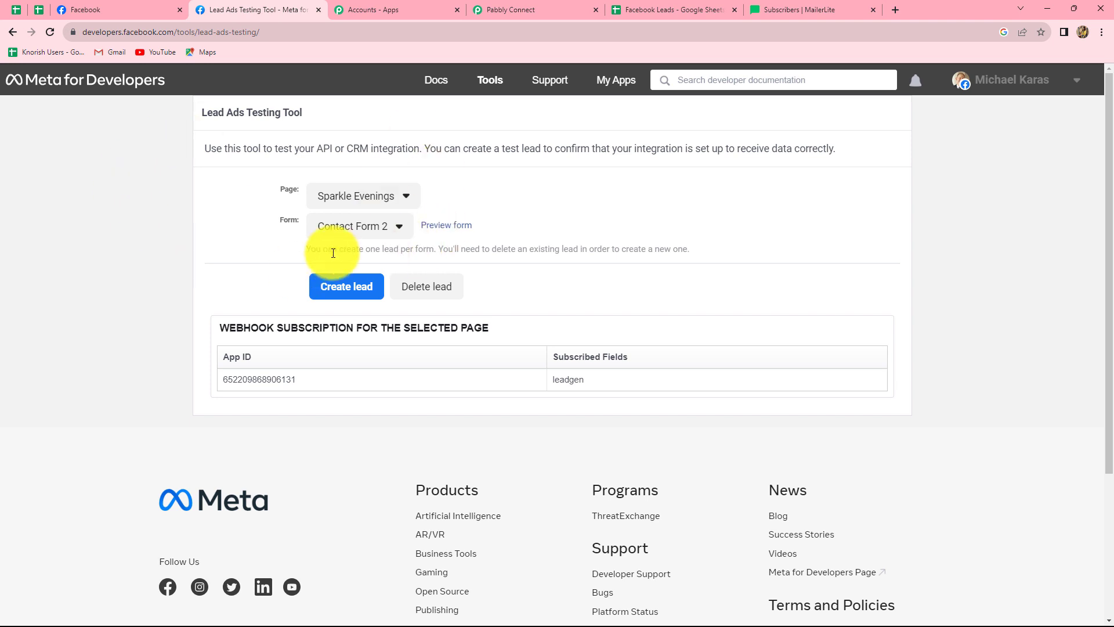
Preview Contact Form 2 and fill in a contact number, test e-mail, first name 'Dummy', last name 'Lead'
click(455, 231)
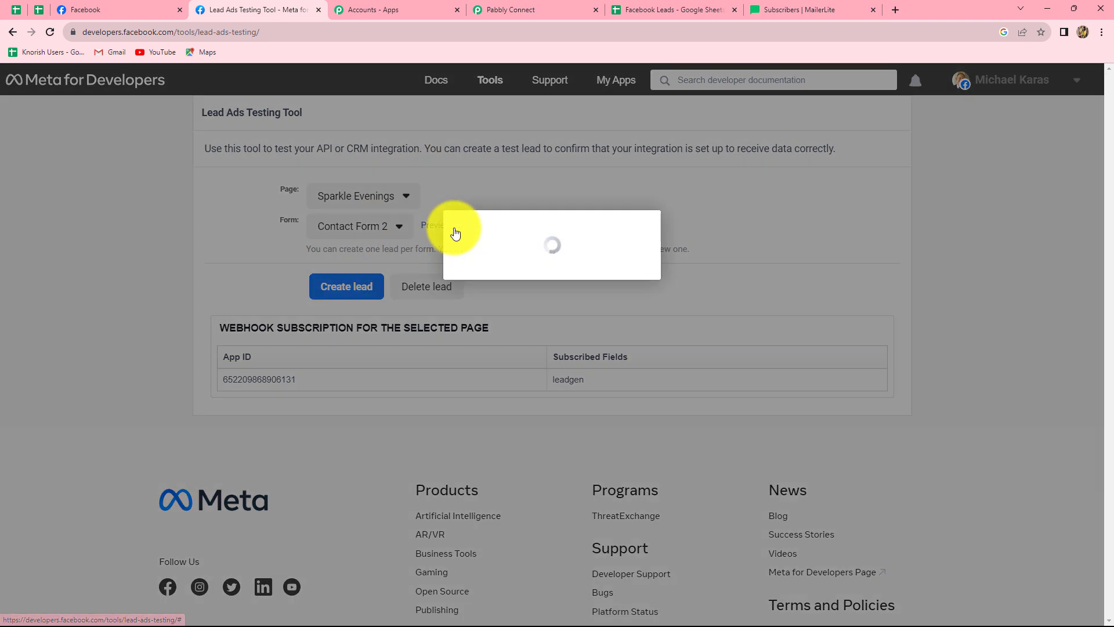
scroll(389, 429, down, 1)
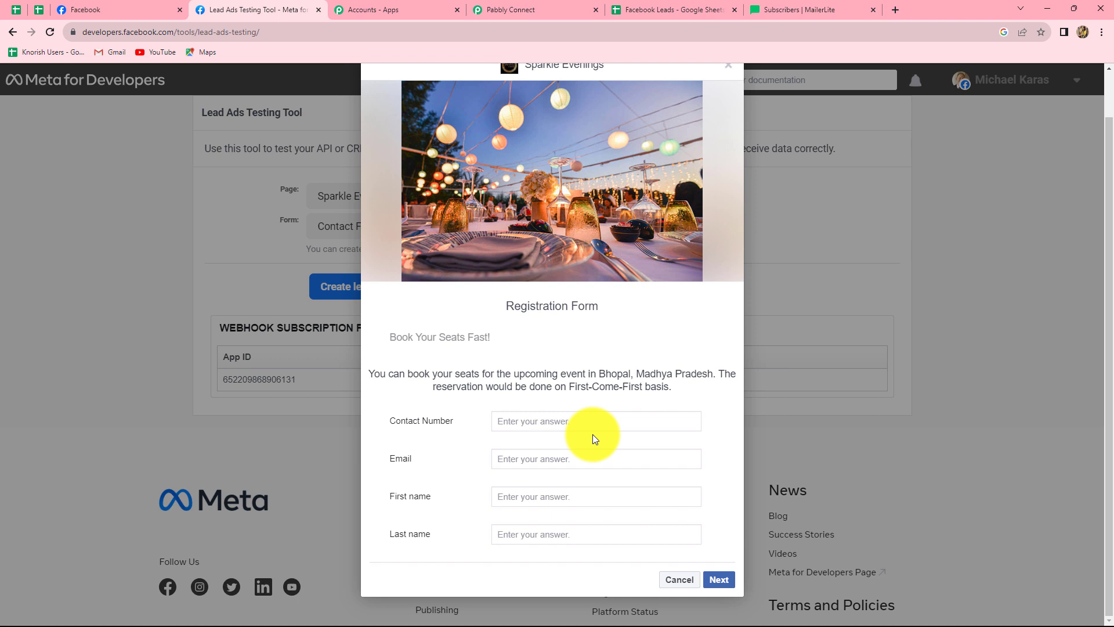
click(530, 420)
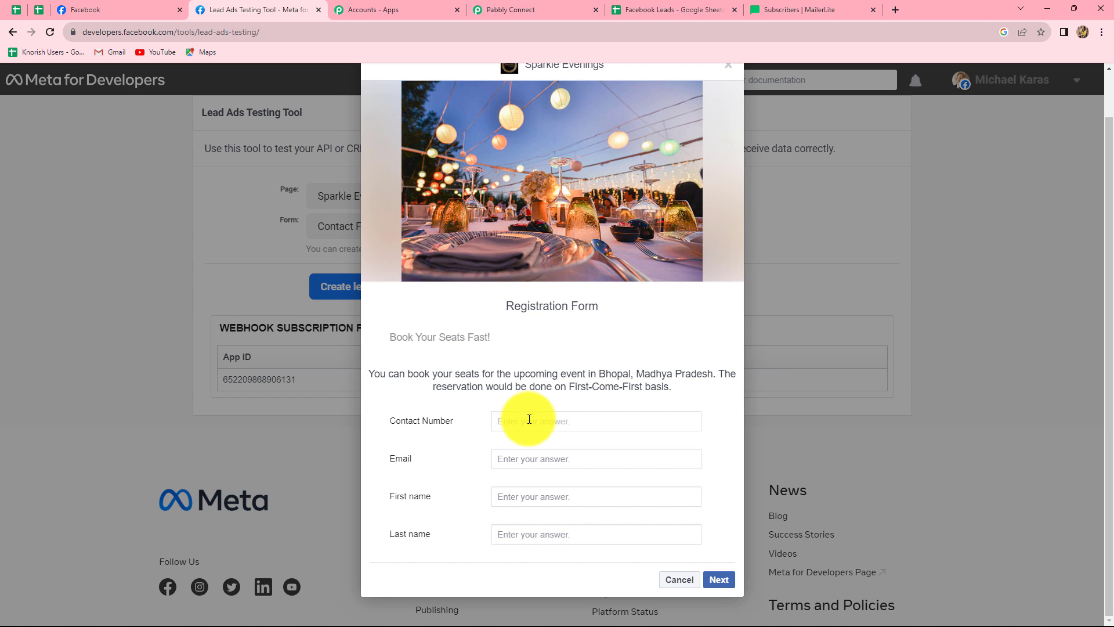
click(530, 419)
text(+918989898989)
click(514, 458)
key(ctrl+v)
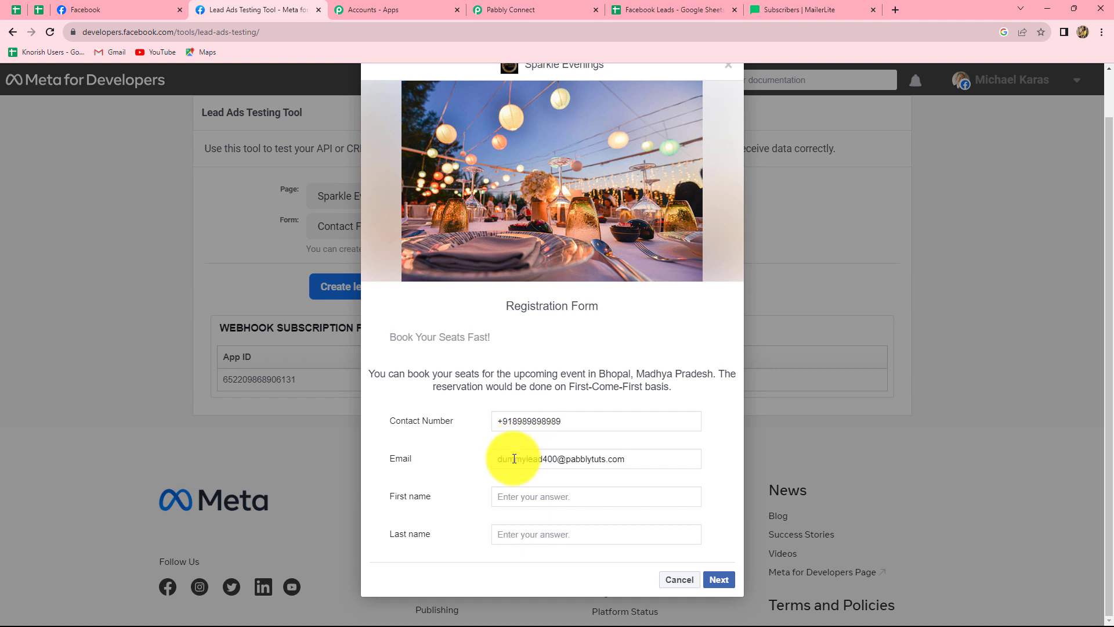
click(510, 497)
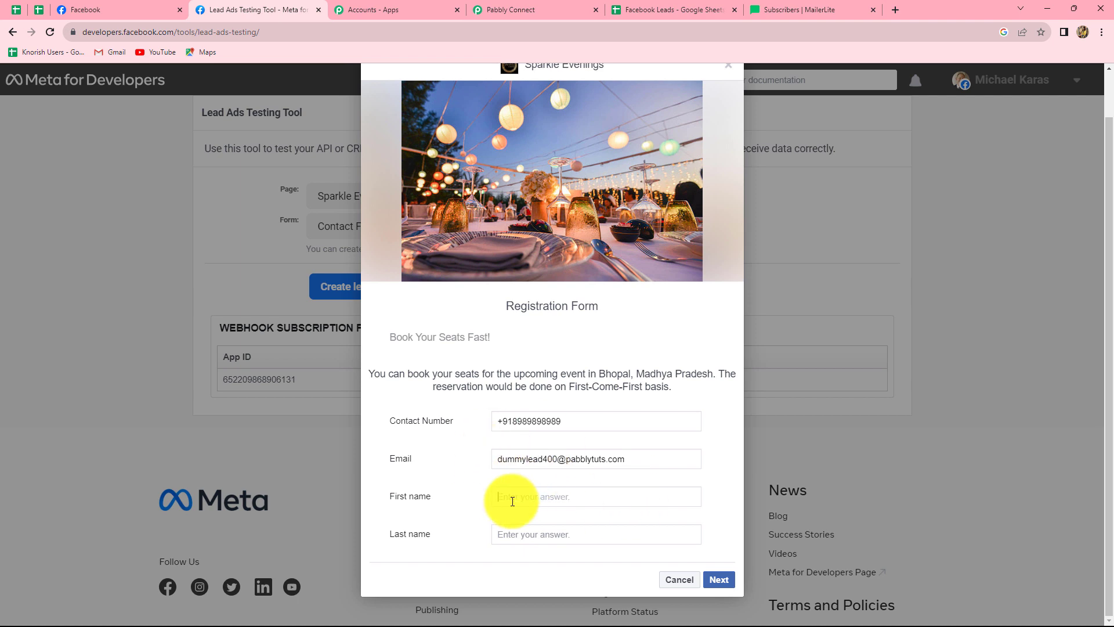
text(Dummy)
click(502, 534)
text(Lead)
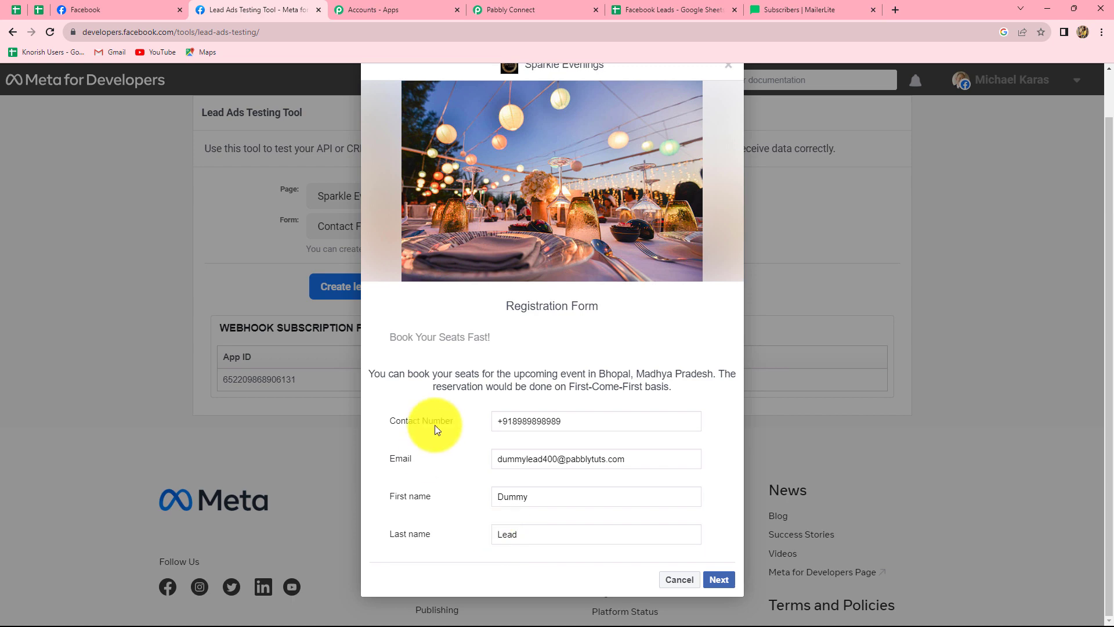
Submit the test lead, close the confirmation, and return to Pabbly Connect
click(719, 579)
click(715, 457)
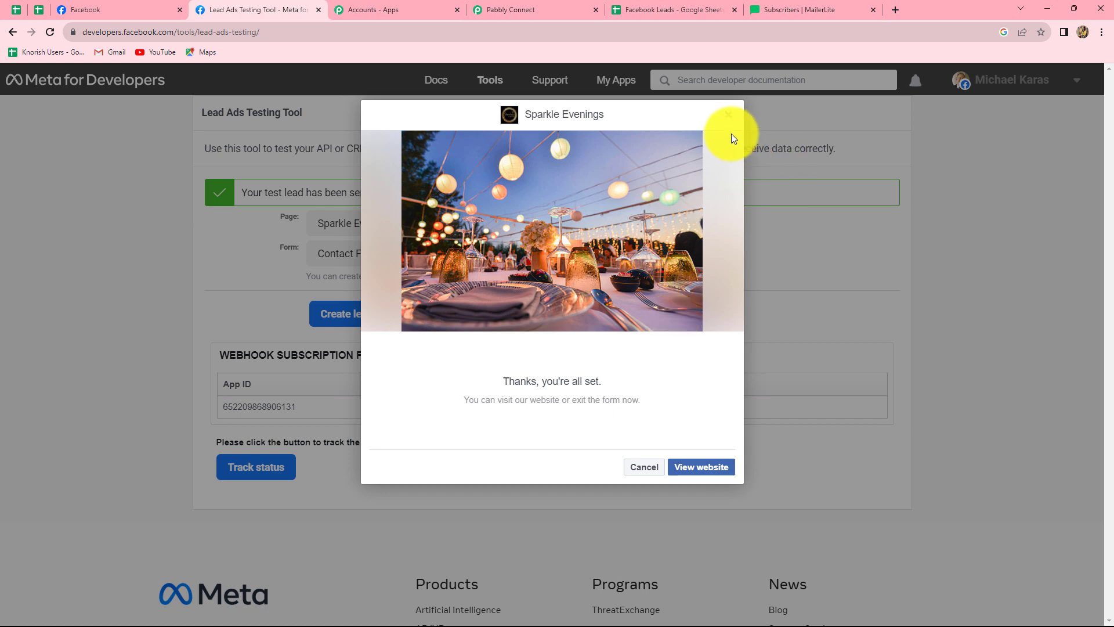
click(727, 114)
click(563, 9)
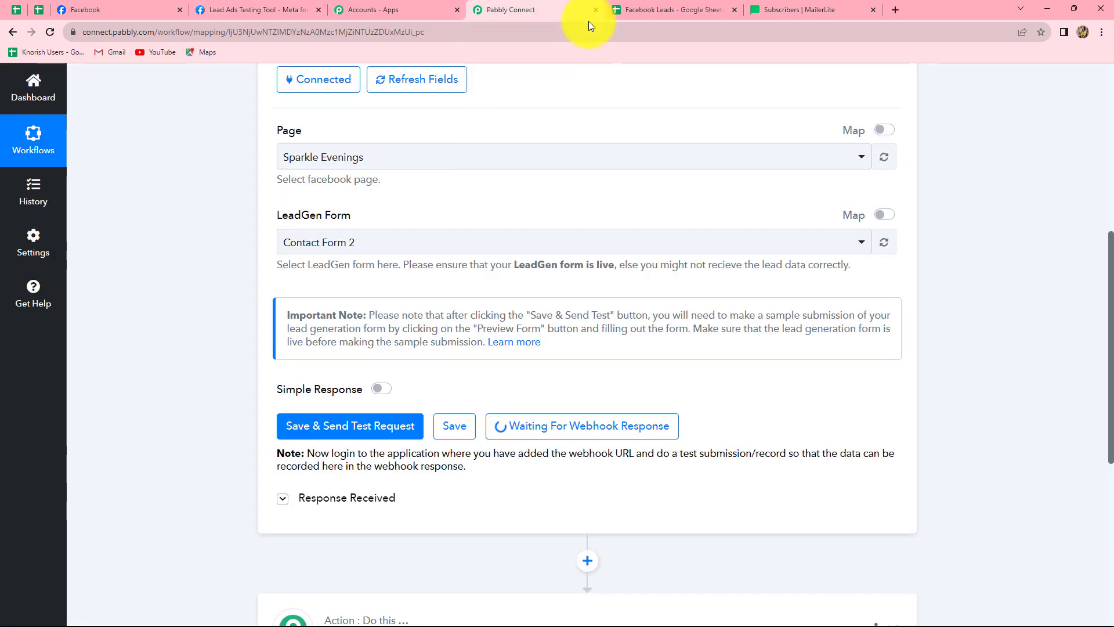
Scroll down to view the test lead's contact number, email, first and last name, and form details
scroll(964, 390, down, 3)
scroll(964, 392, down, 4)
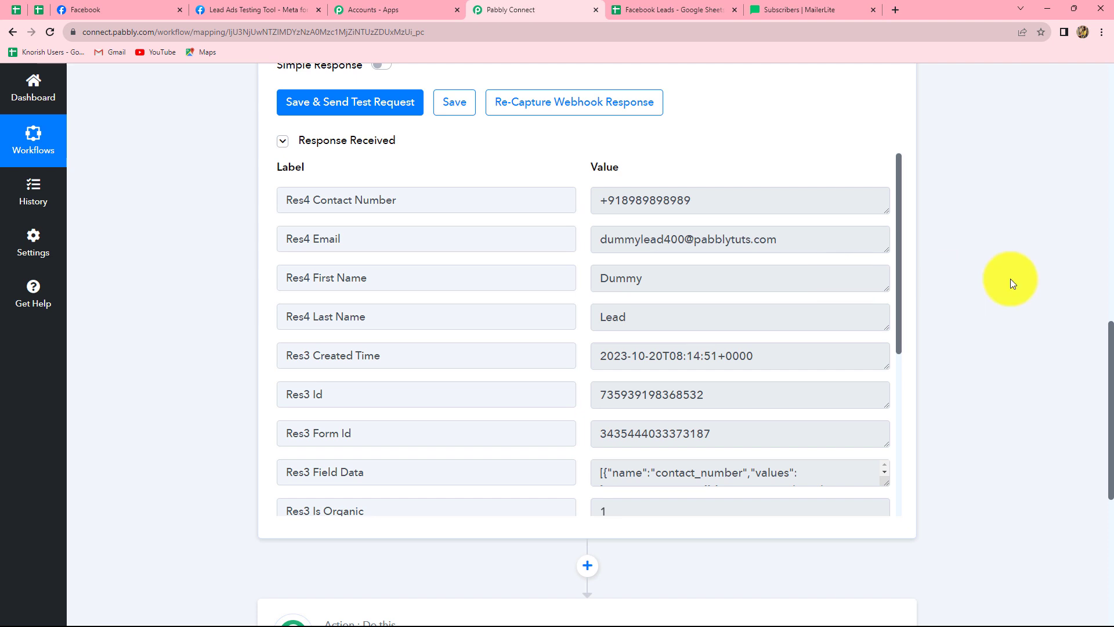
scroll(1027, 290, down, 7)
Search 'Mailer' and pick MailerLite Classic as the next action app
click(580, 267)
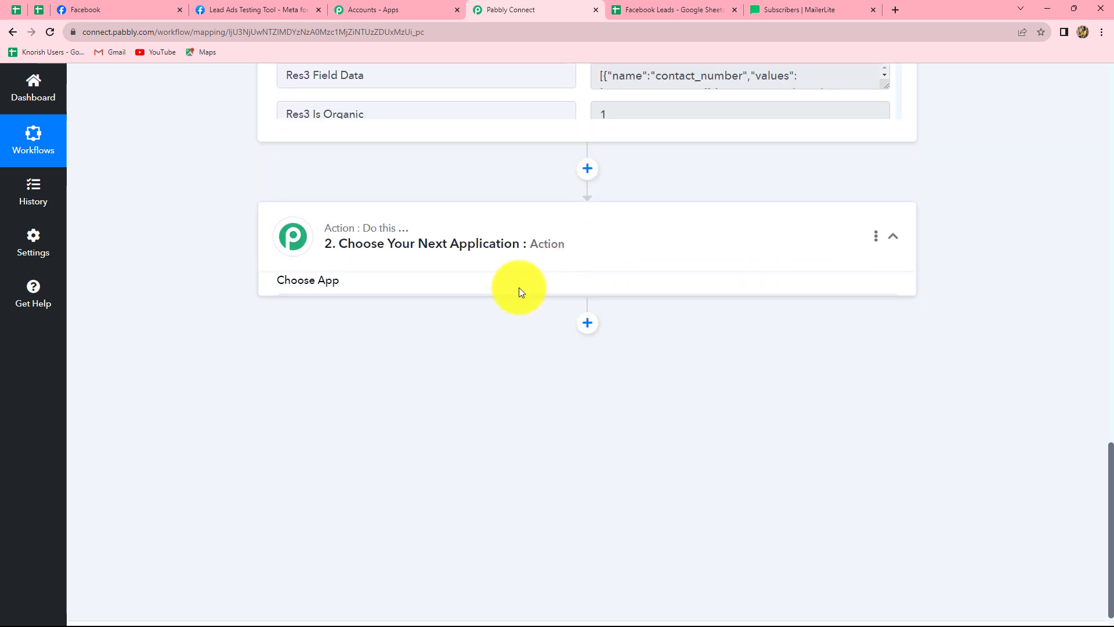
click(384, 322)
text(Mailer)
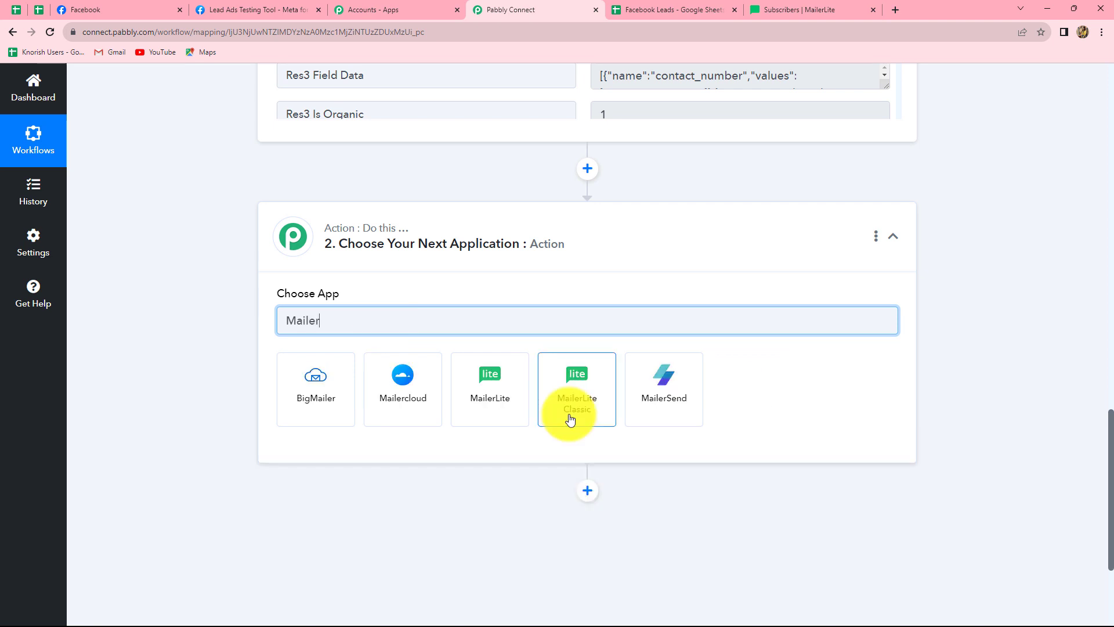
click(570, 415)
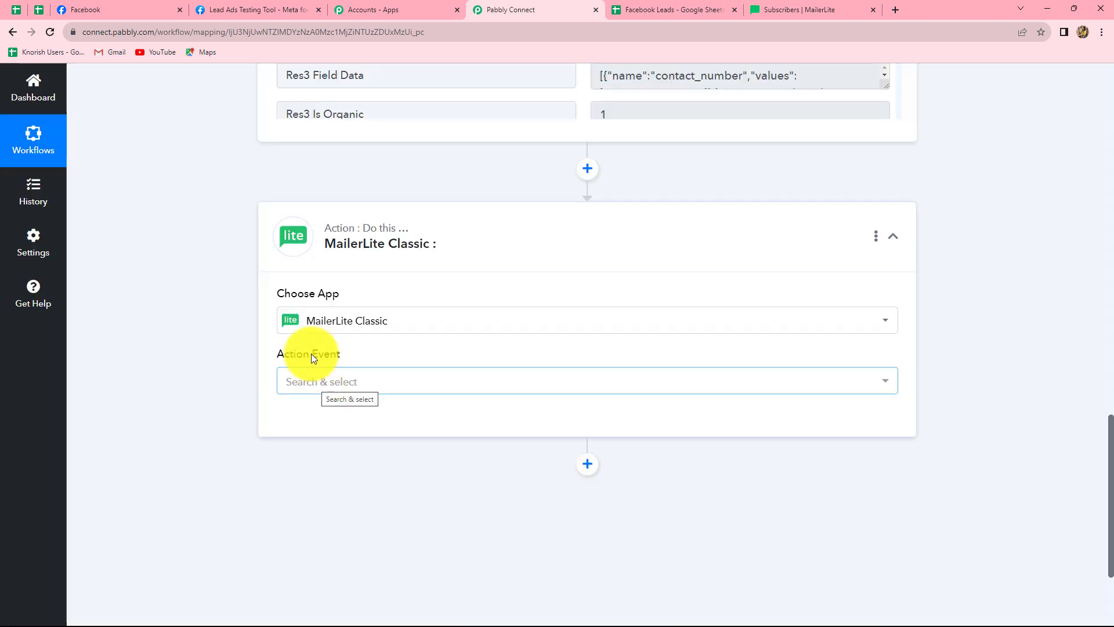
Choose the Add or Update Subscriber in the Group action and start a new account connection
click(308, 385)
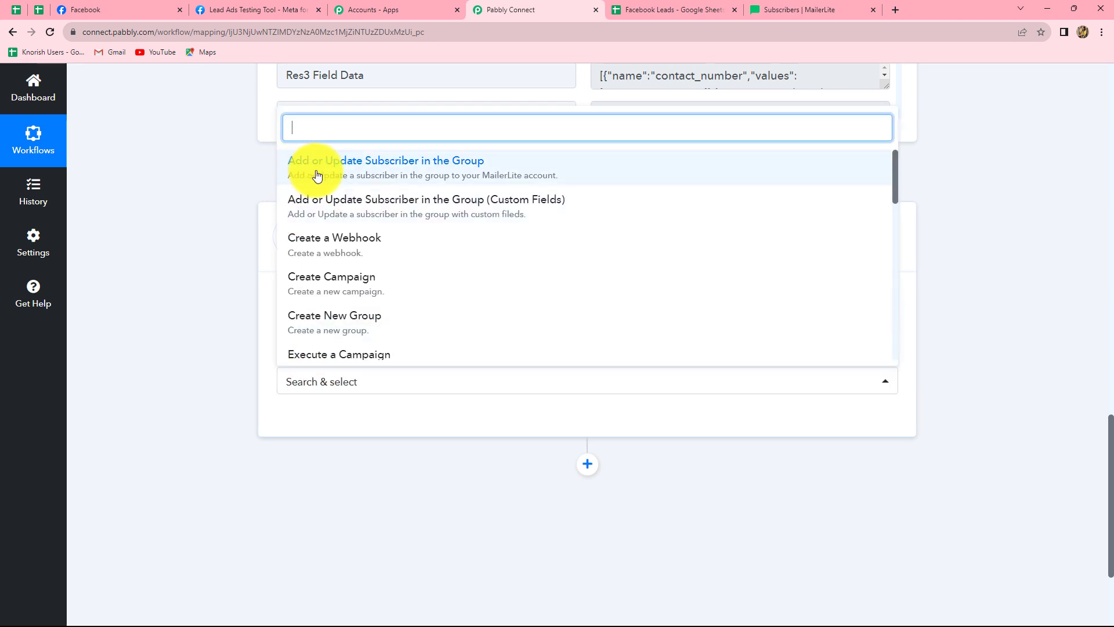
click(435, 168)
click(322, 421)
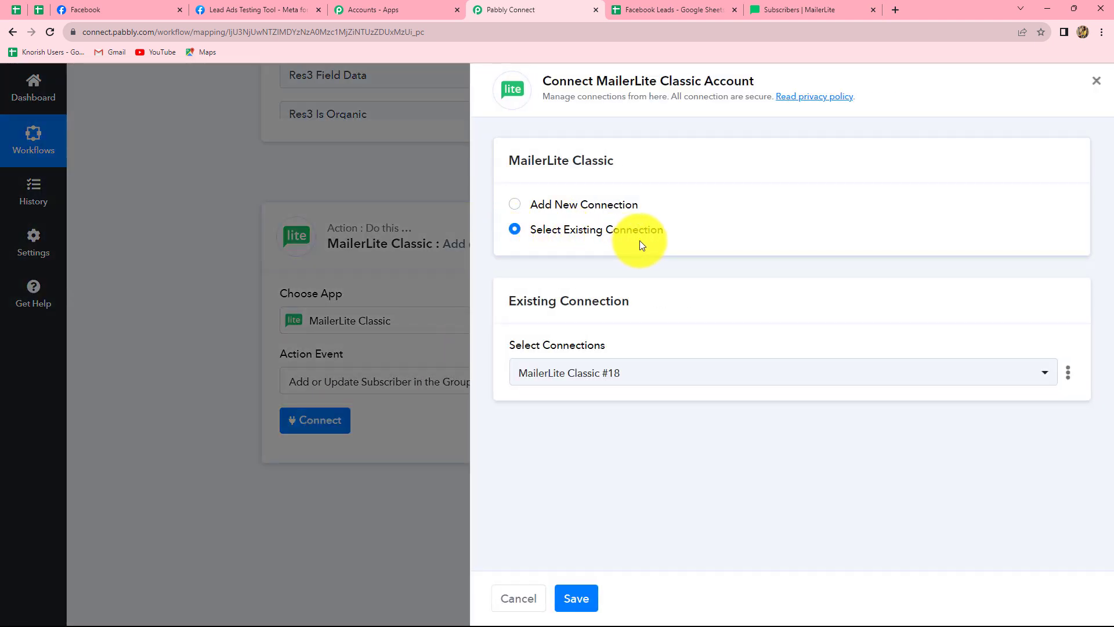
click(515, 208)
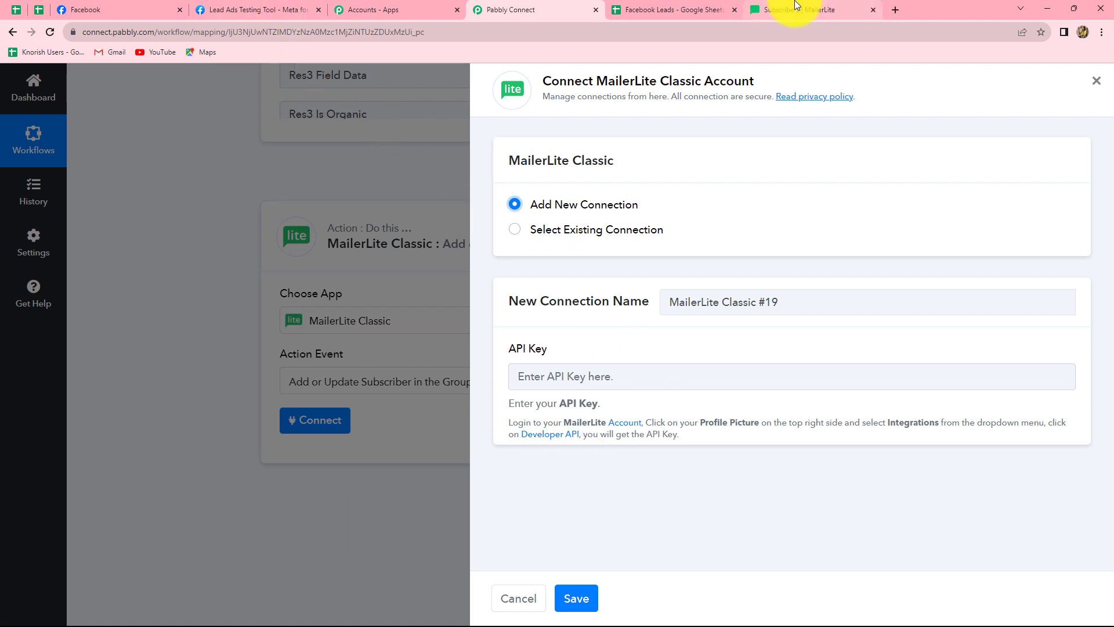
Copy the Developer API key from MailerLite's Integrations page and paste it into Pabbly's API Key field
click(818, 10)
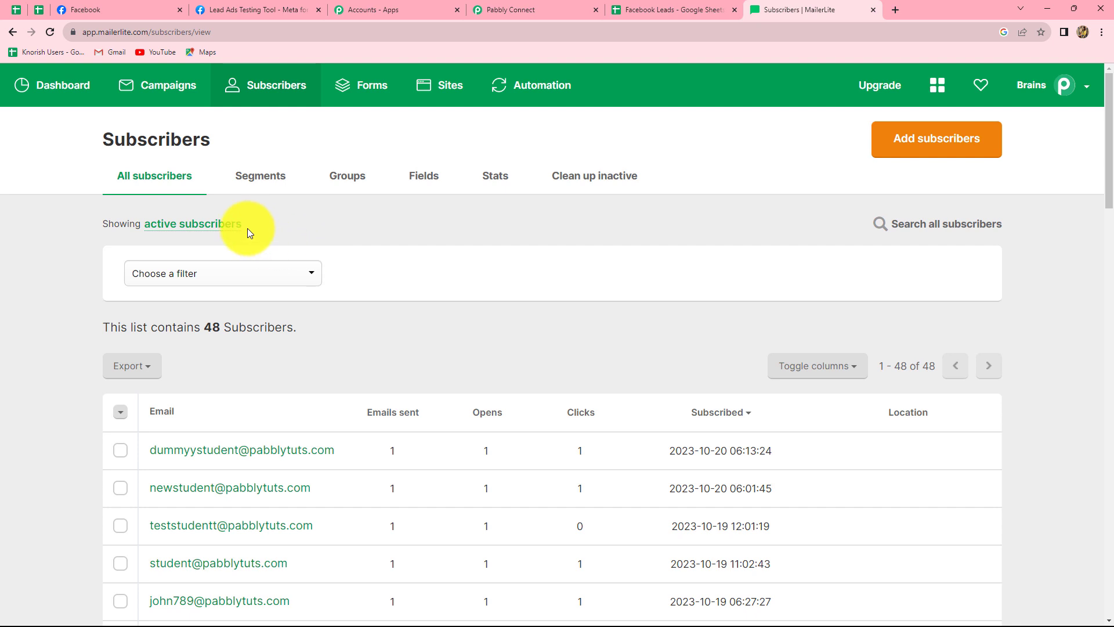
click(1070, 87)
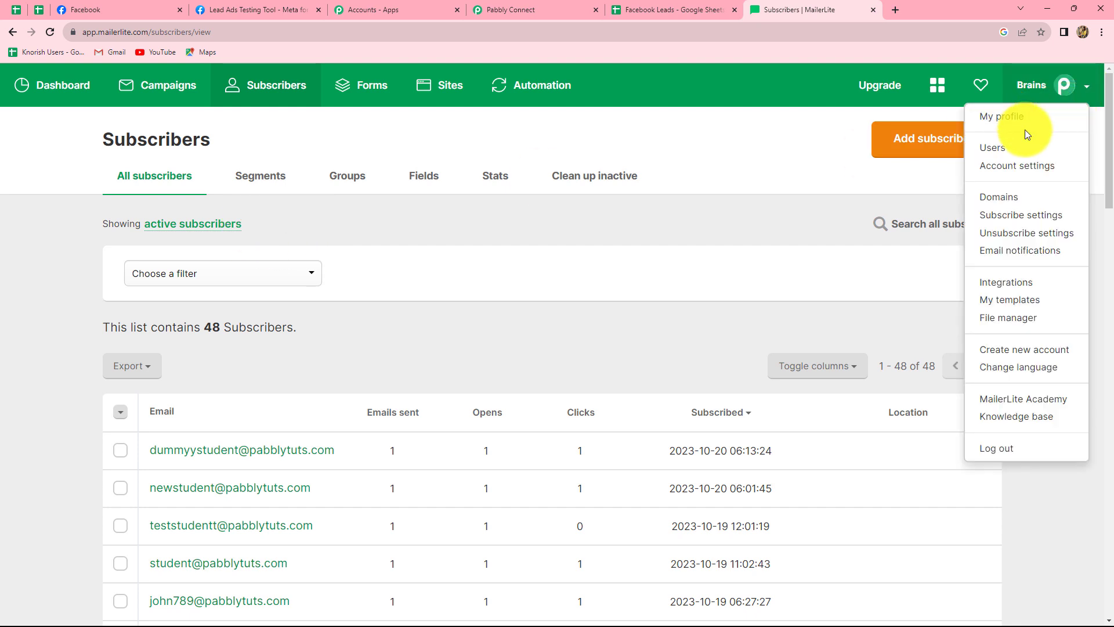
click(1013, 289)
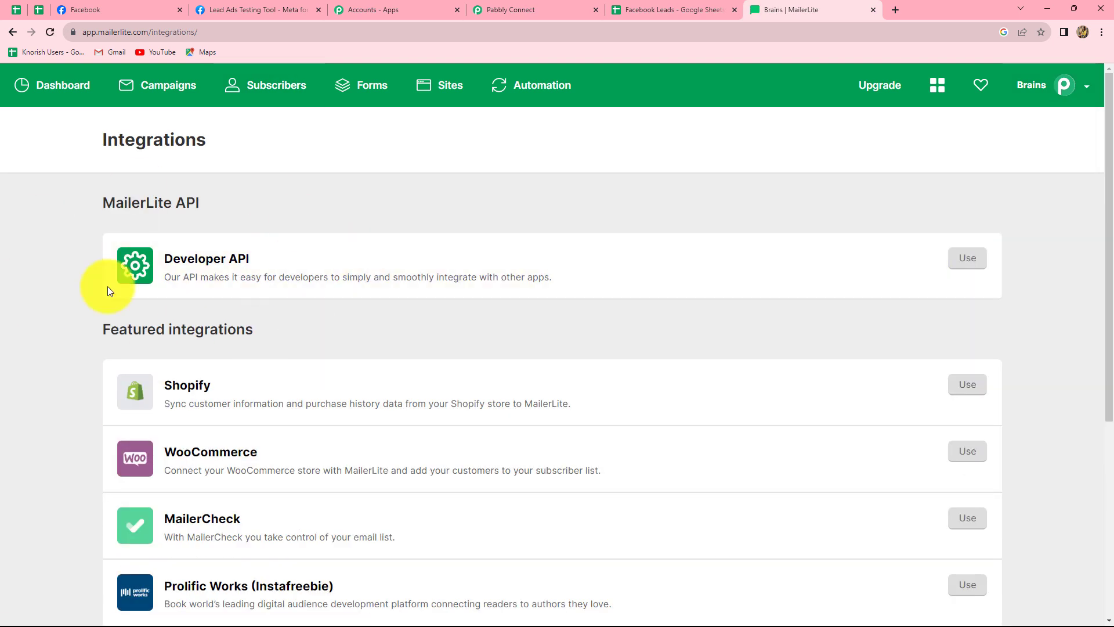
click(967, 255)
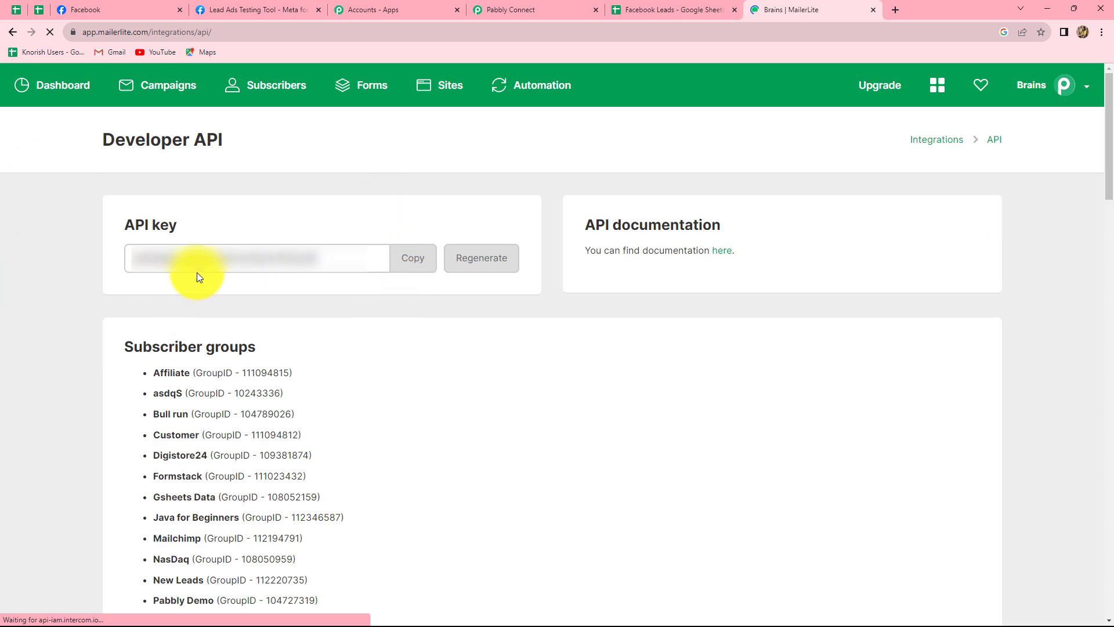
click(432, 261)
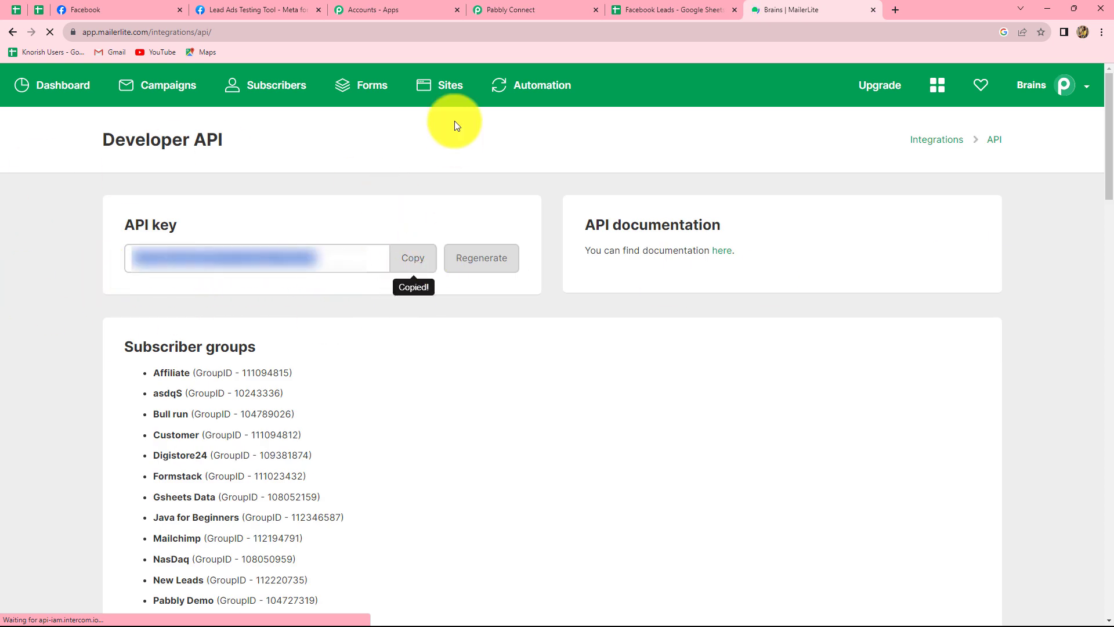
click(548, 5)
click(570, 366)
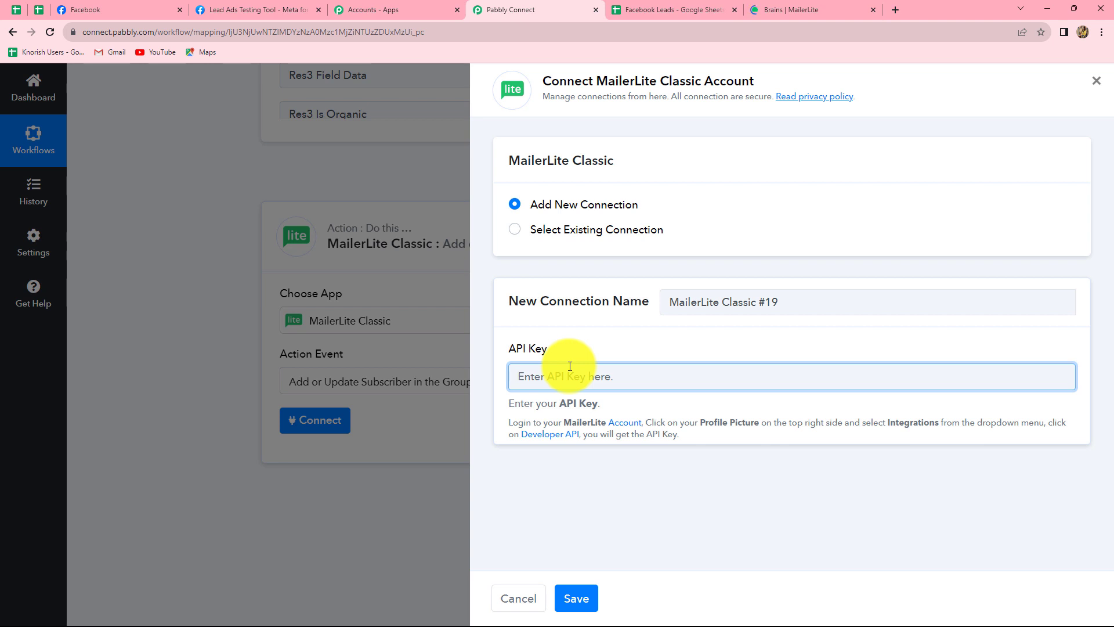
key(ctrl+v)
Save the MailerLite Classic connection and look over the Group Id, Email and First Name fields
click(576, 598)
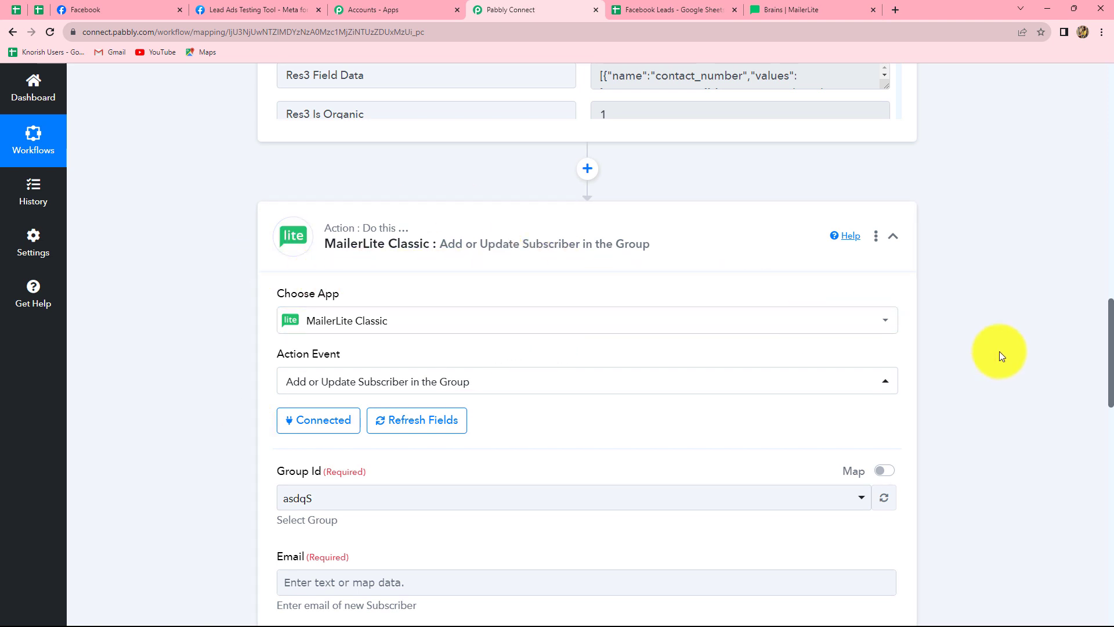
scroll(1000, 356, down, 6)
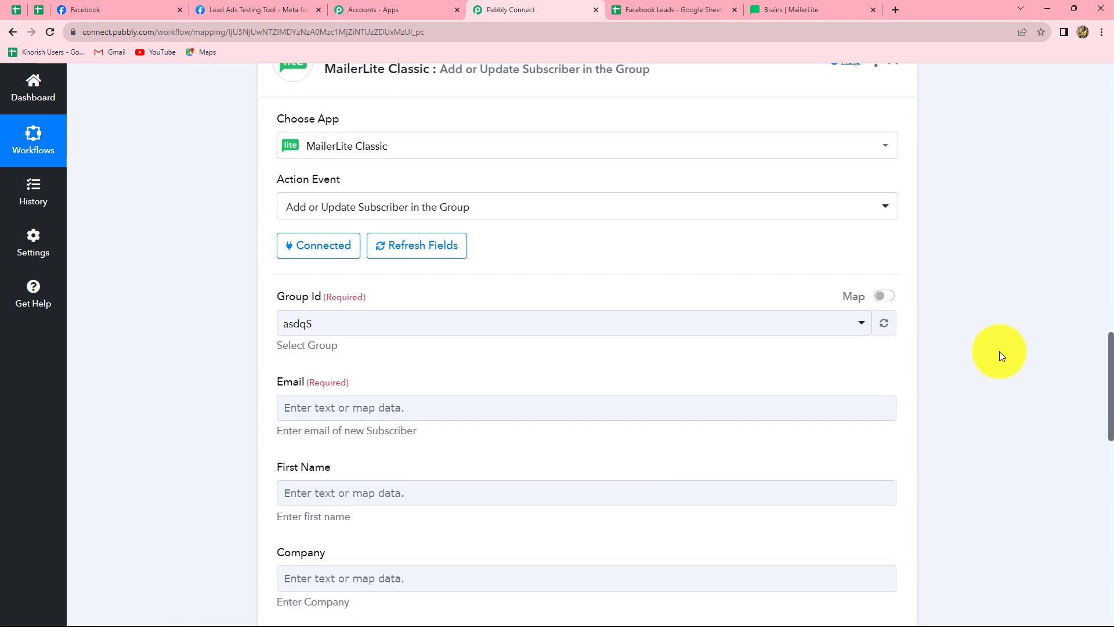
scroll(1000, 356, down, 4)
scroll(999, 355, up, 3)
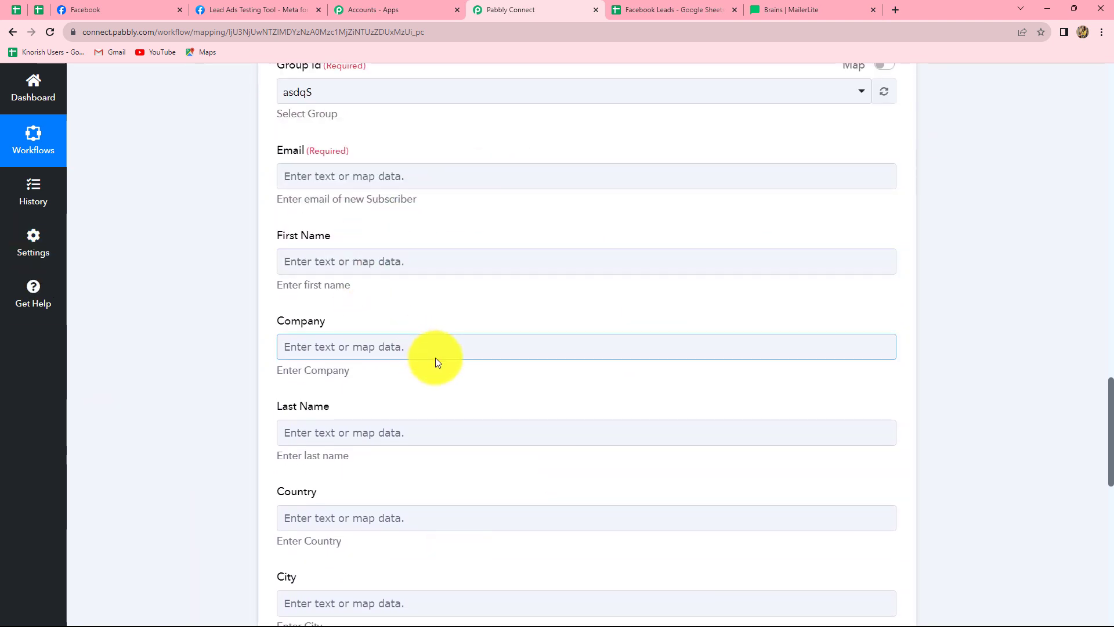
scroll(436, 361, up, 3)
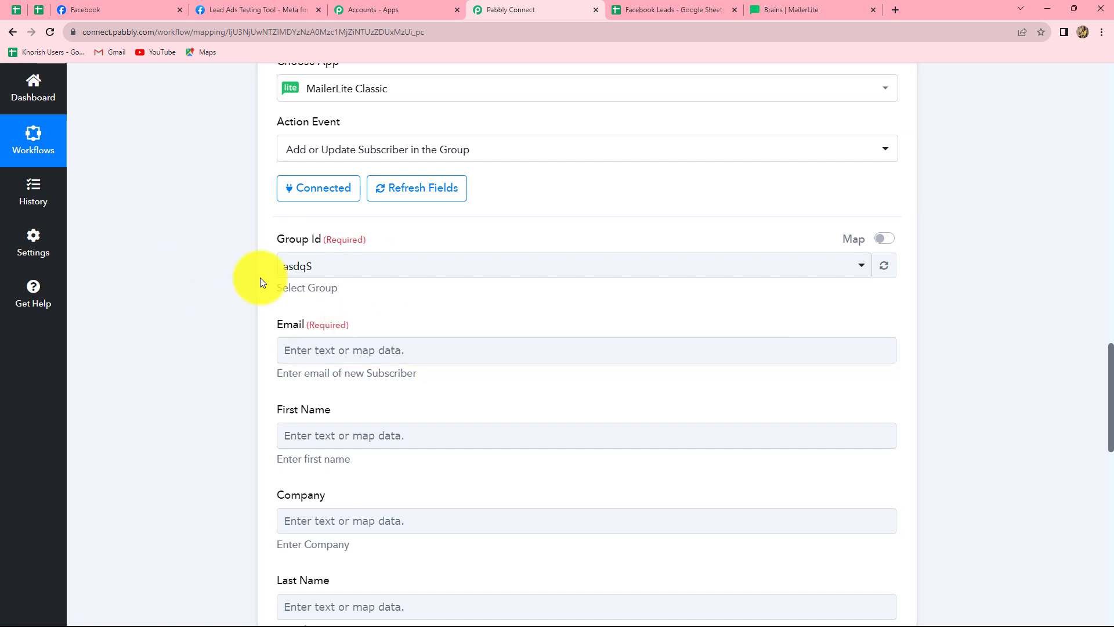
click(336, 272)
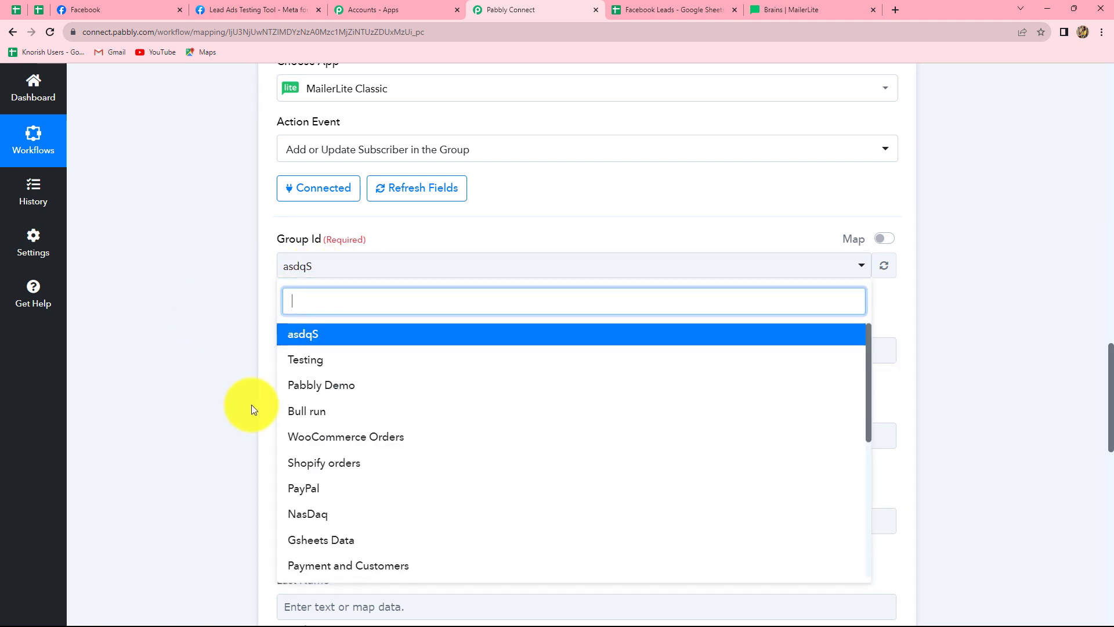
click(217, 421)
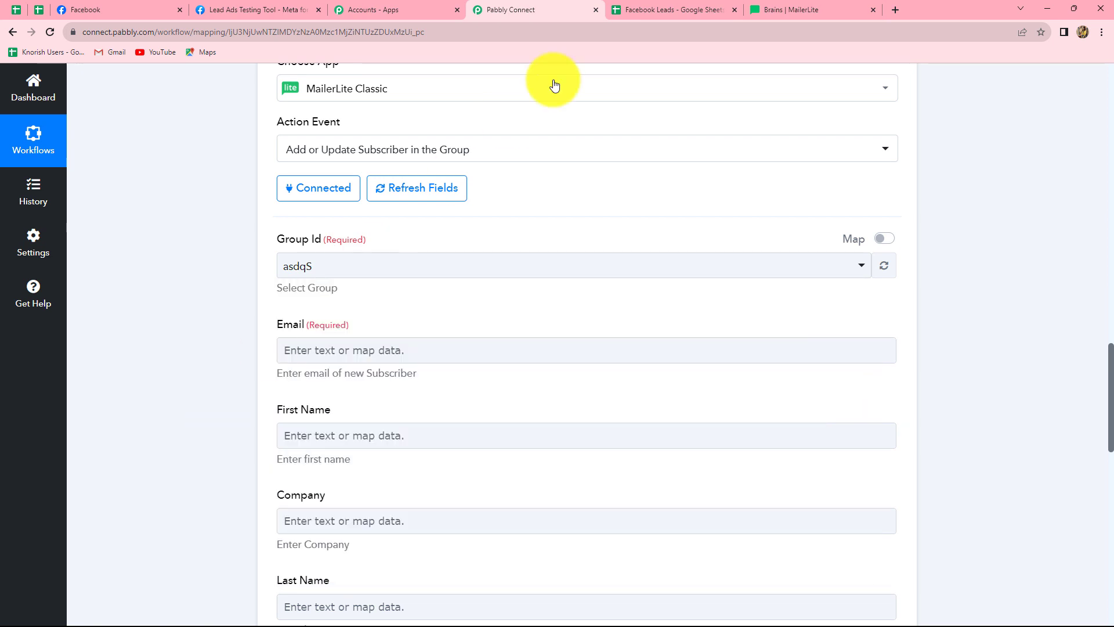
click(770, 4)
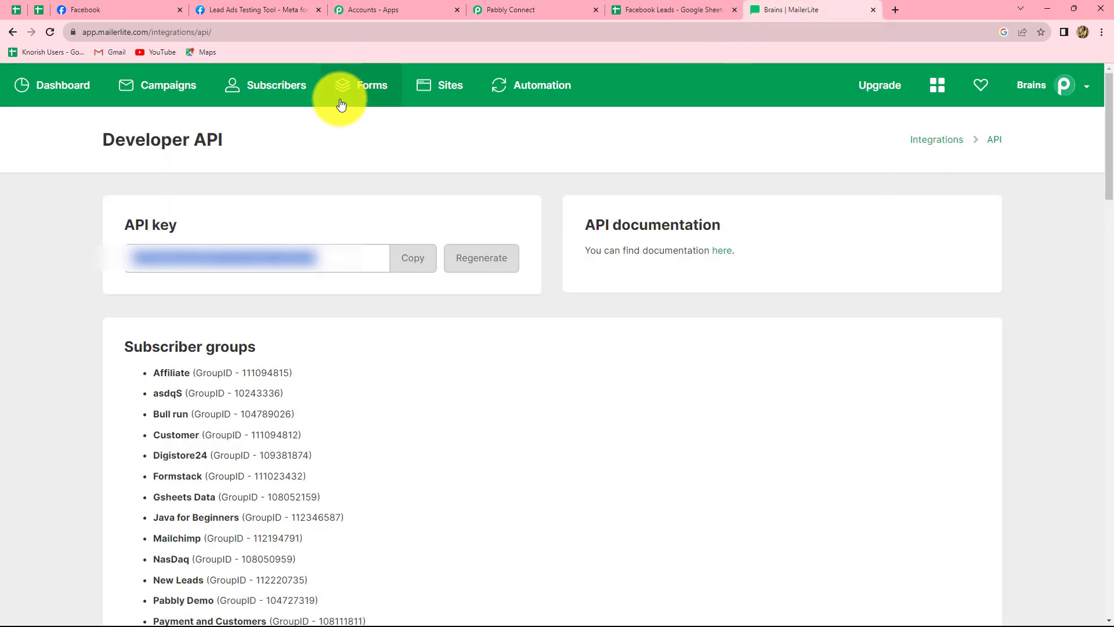
click(265, 88)
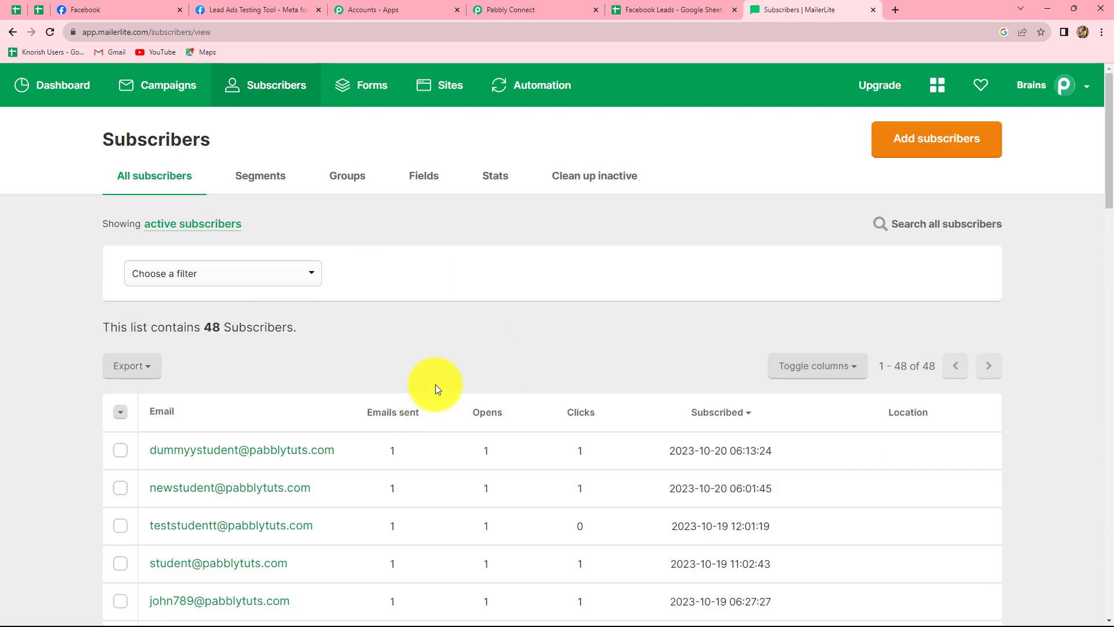
click(356, 178)
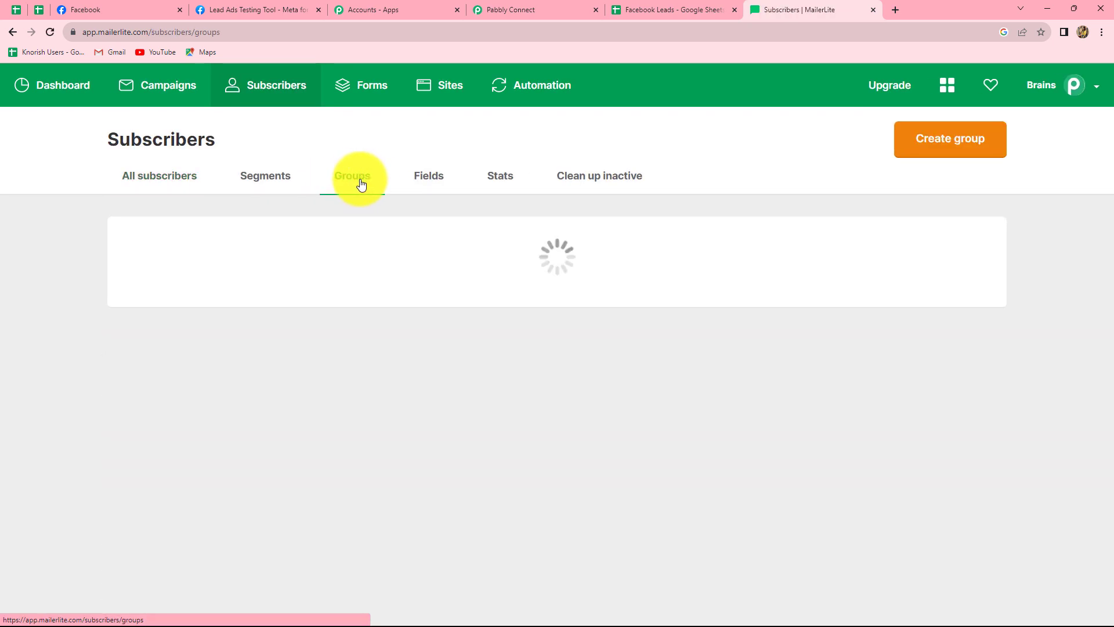
scroll(317, 494, down, 2)
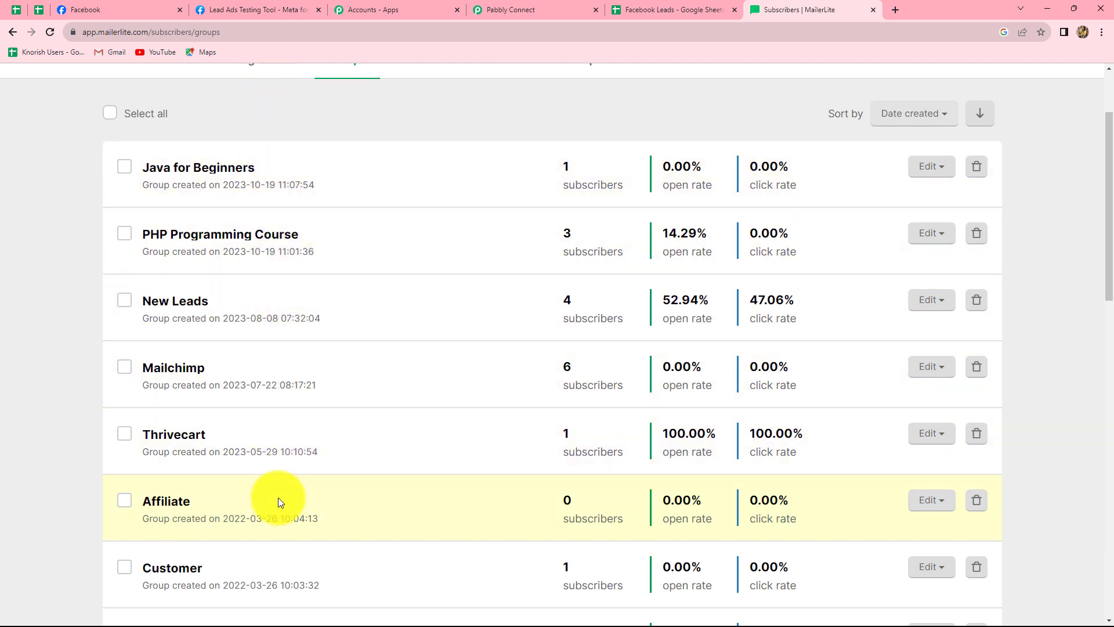
scroll(286, 497, down, 15)
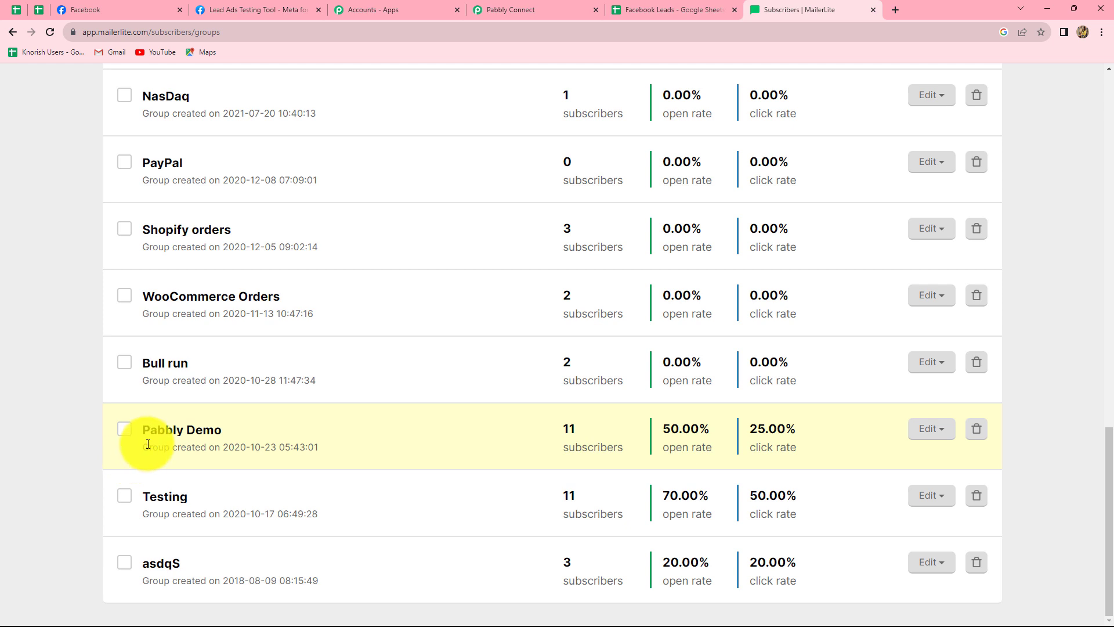
click(502, 11)
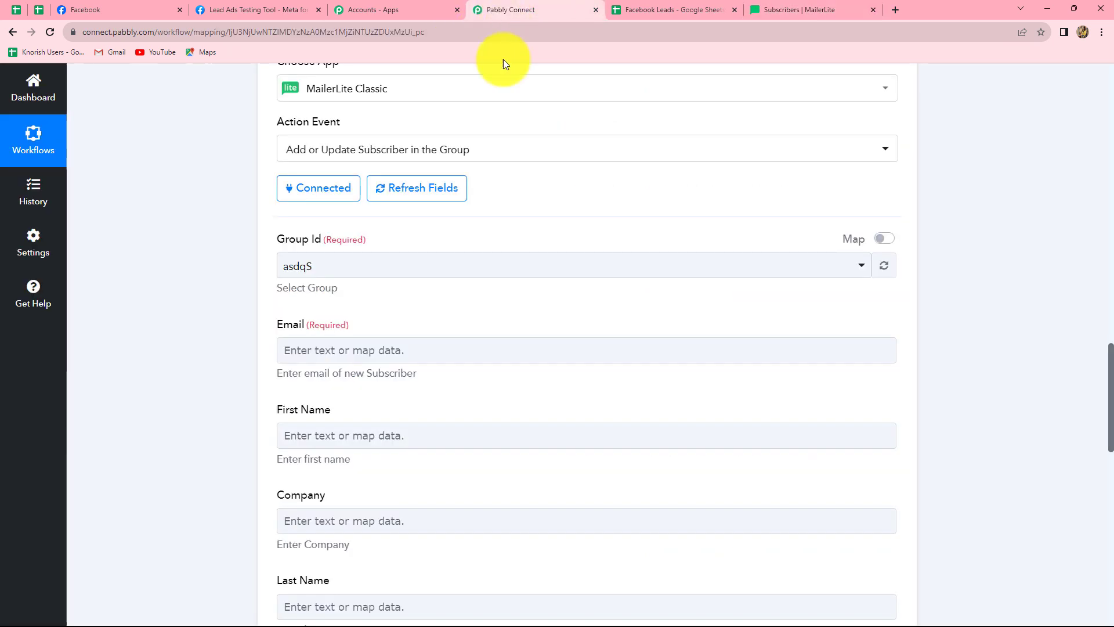
Choose Pabbly Demo as the subscriber Group Id
click(325, 265)
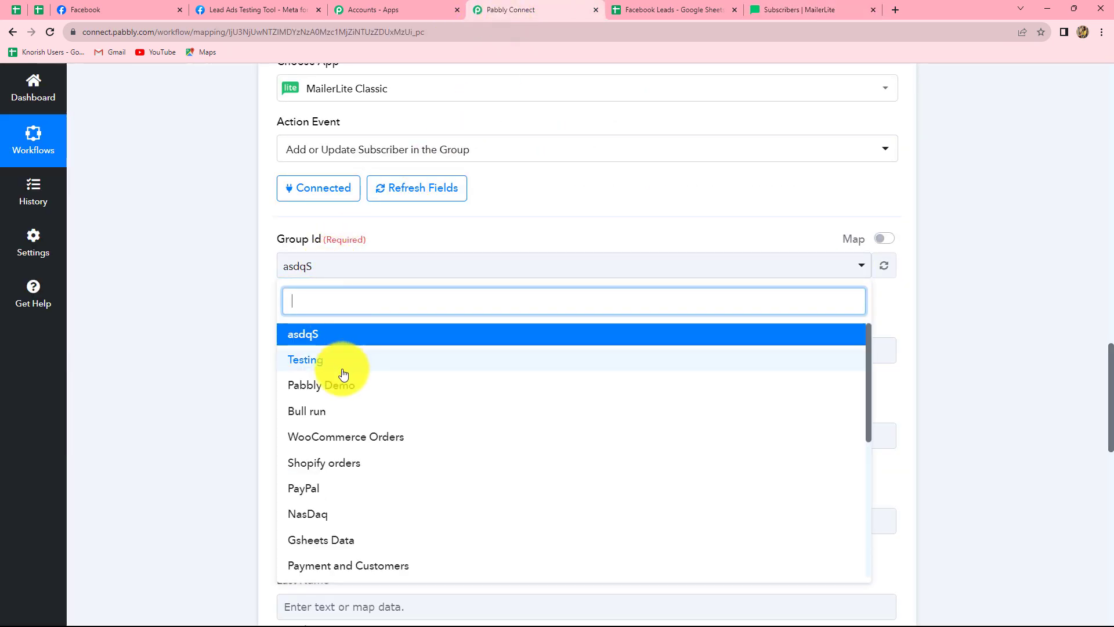
click(337, 387)
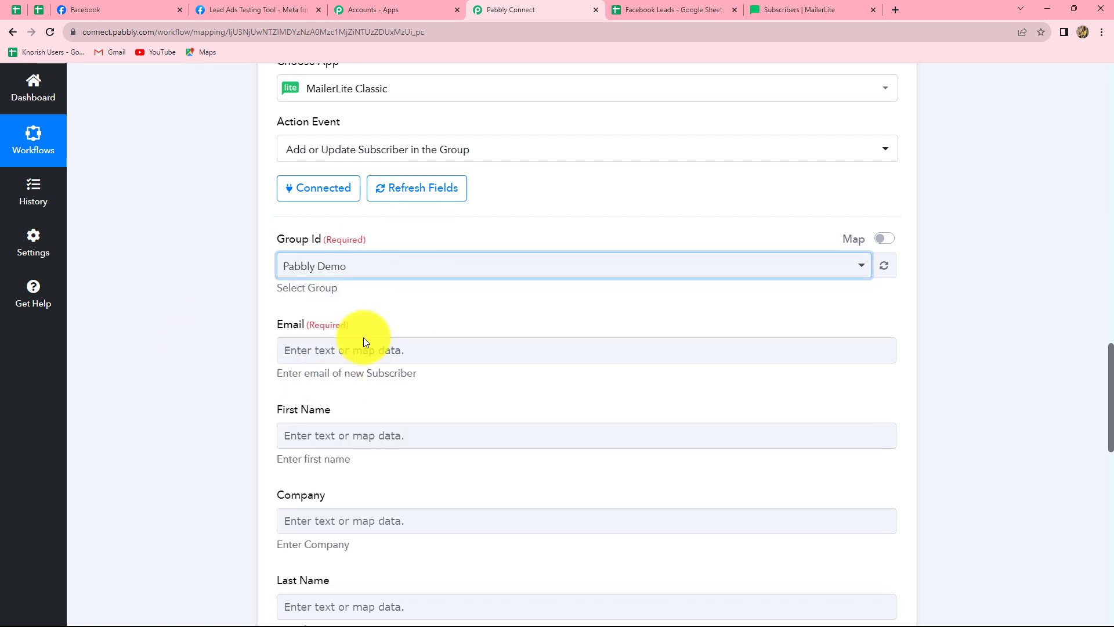
scroll(303, 250, down, 1)
scroll(308, 279, up, 1)
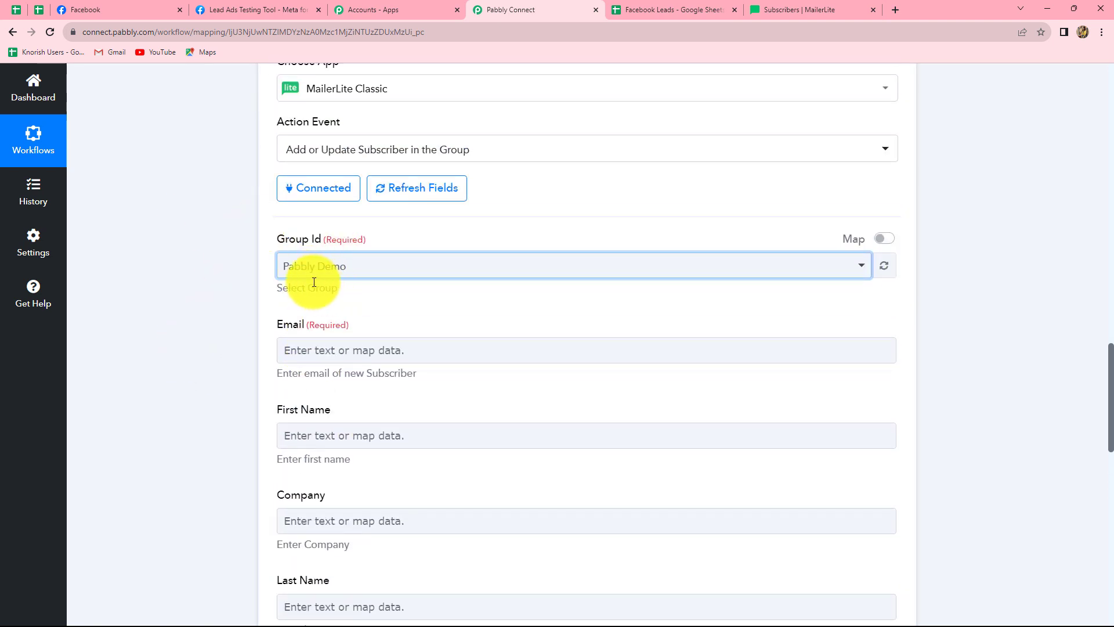
Review the sample Facebook lead's Response Received details, then return to the subscriber form
scroll(323, 258, down, 2)
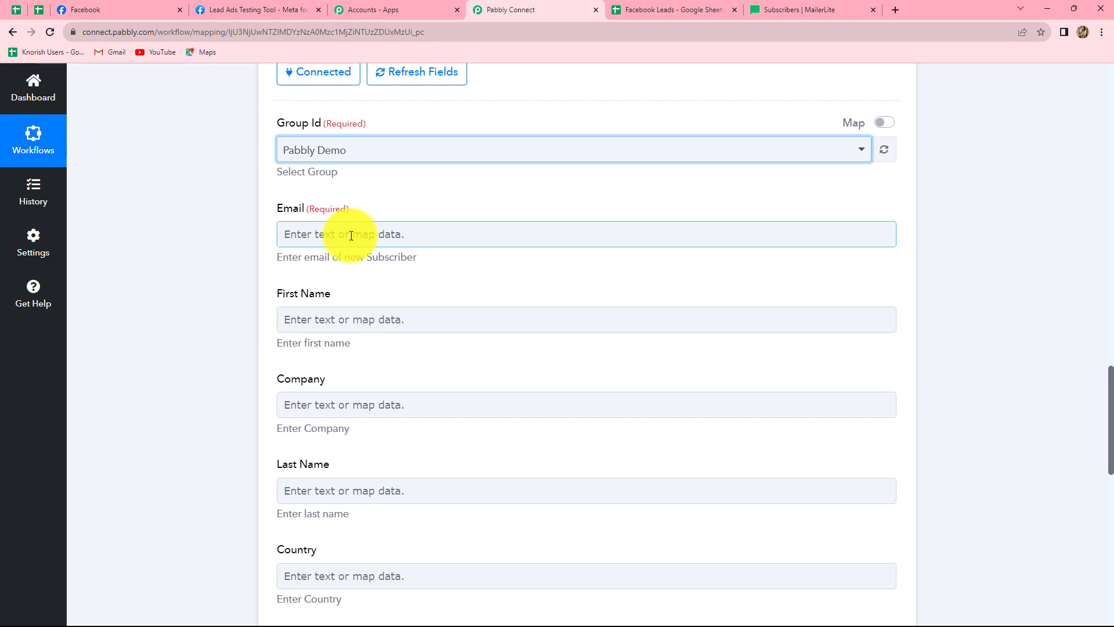
scroll(1095, 340, up, 4)
scroll(636, 318, down, 6)
scroll(489, 340, up, 3)
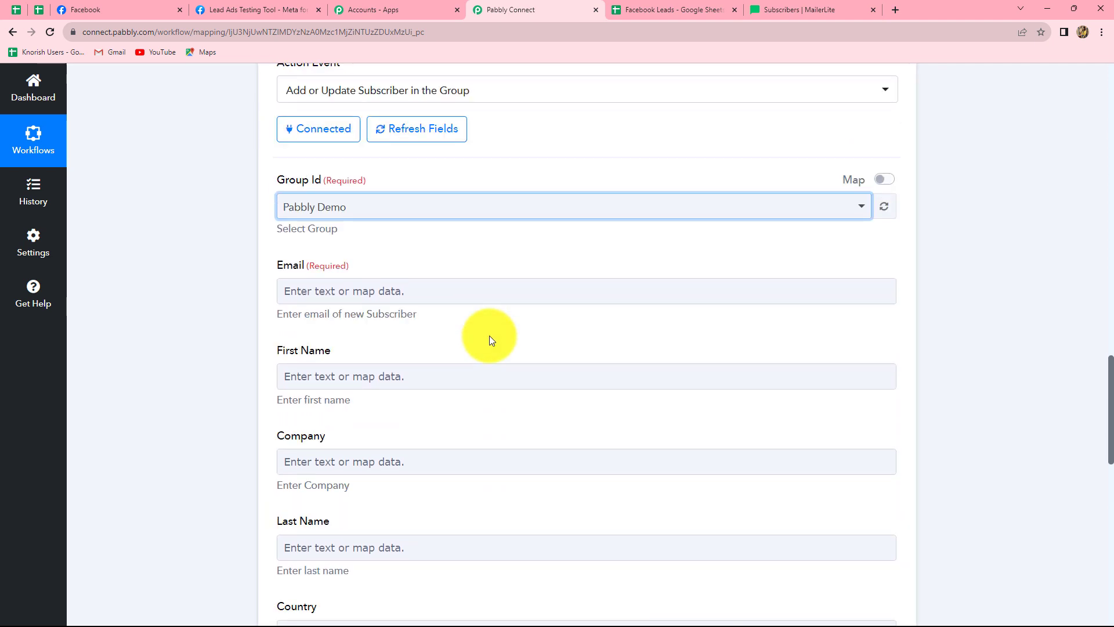
scroll(485, 340, up, 10)
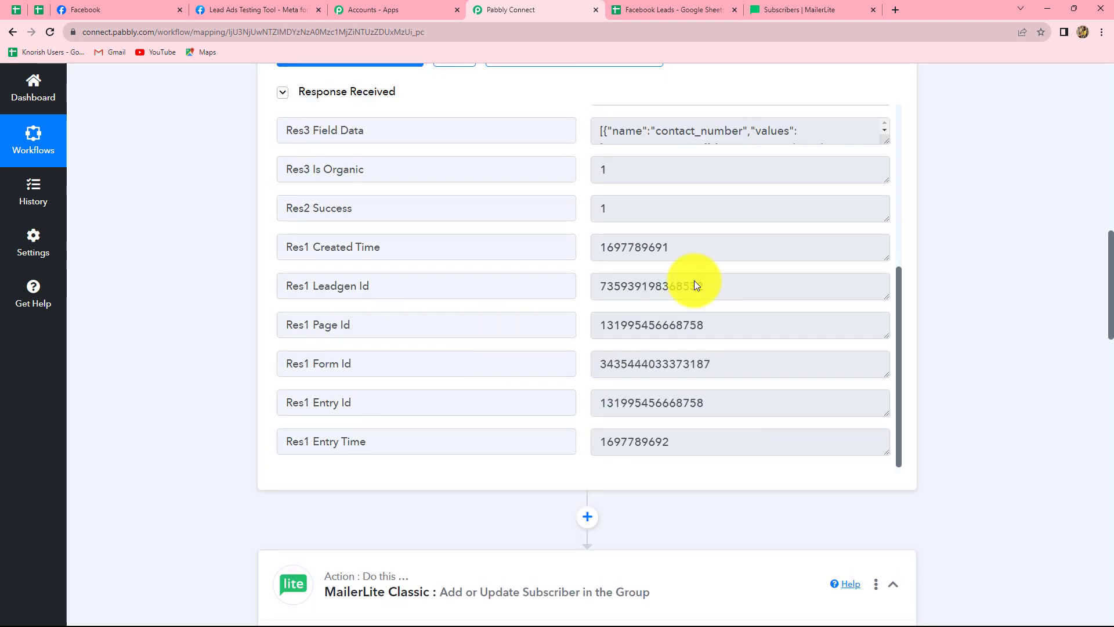
scroll(743, 232, down, 3)
scroll(885, 368, up, 4)
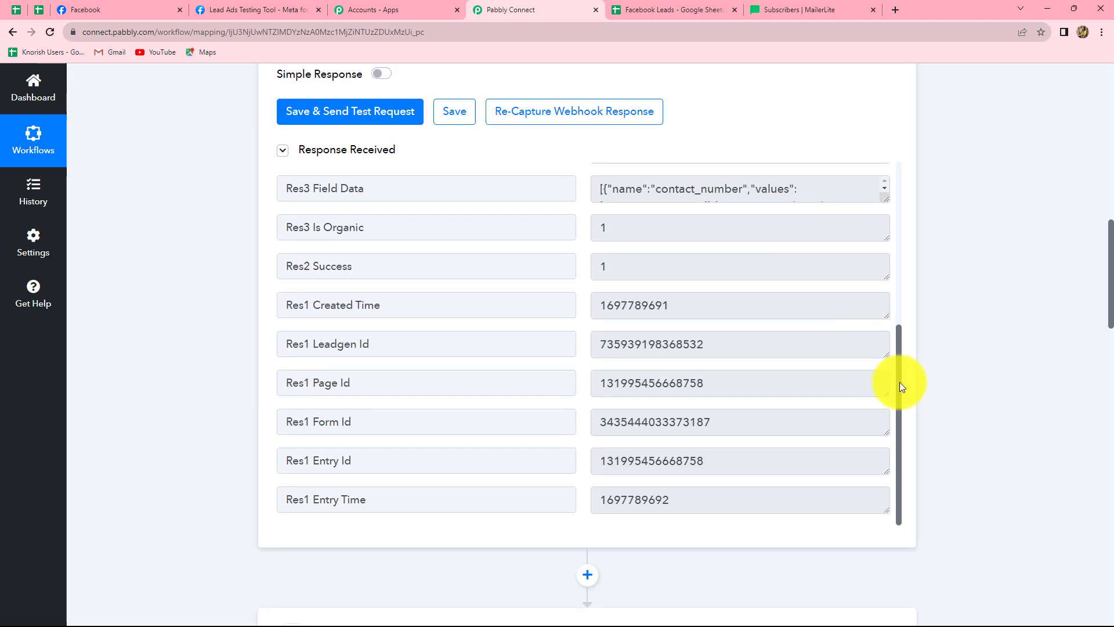
drag(899, 382, 885, 195)
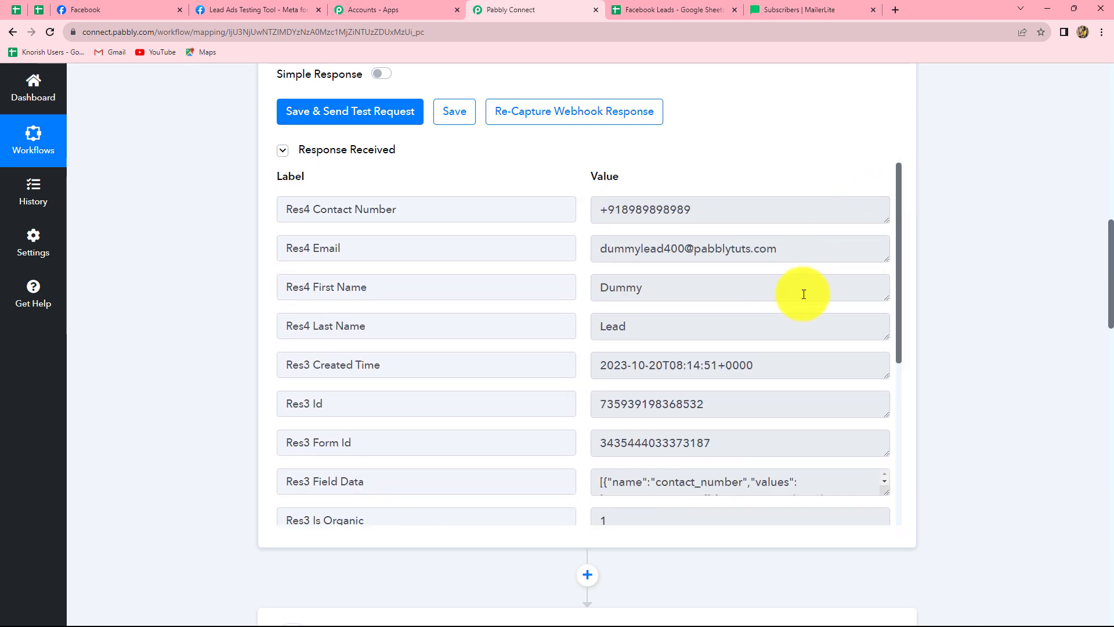
scroll(975, 461, down, 7)
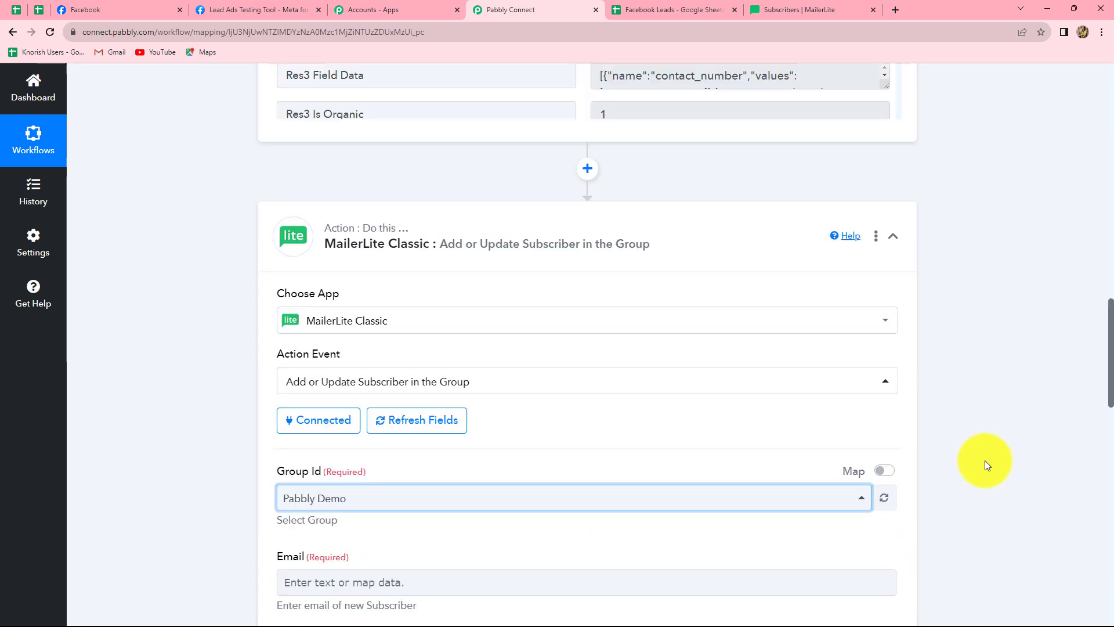
scroll(985, 461, down, 11)
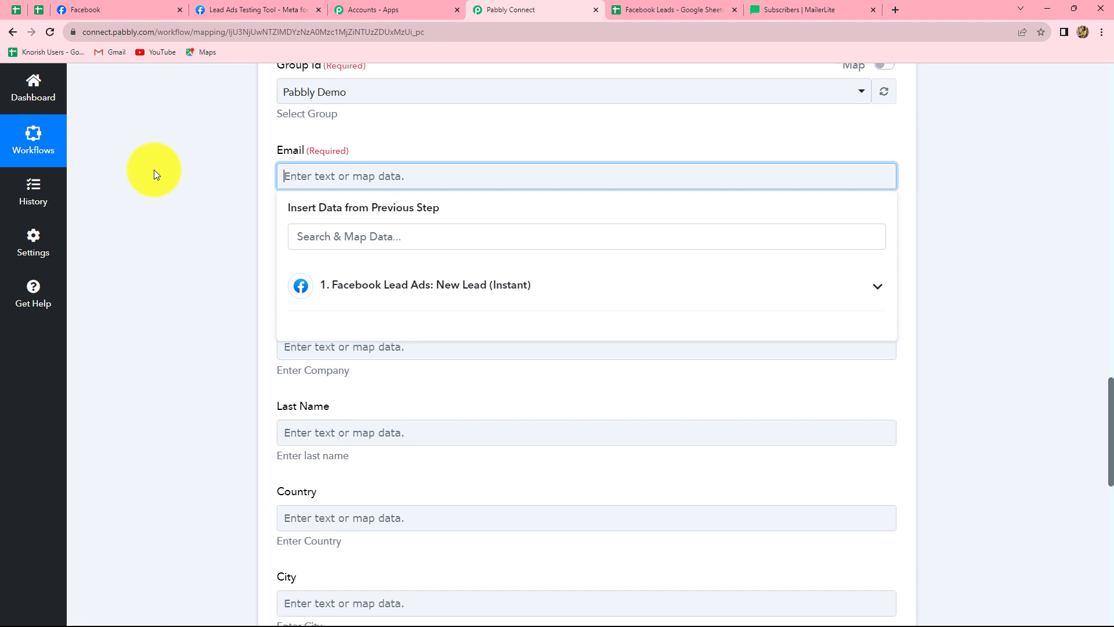
Map the Facebook lead's email and first name into the Email and First Name fields
click(154, 171)
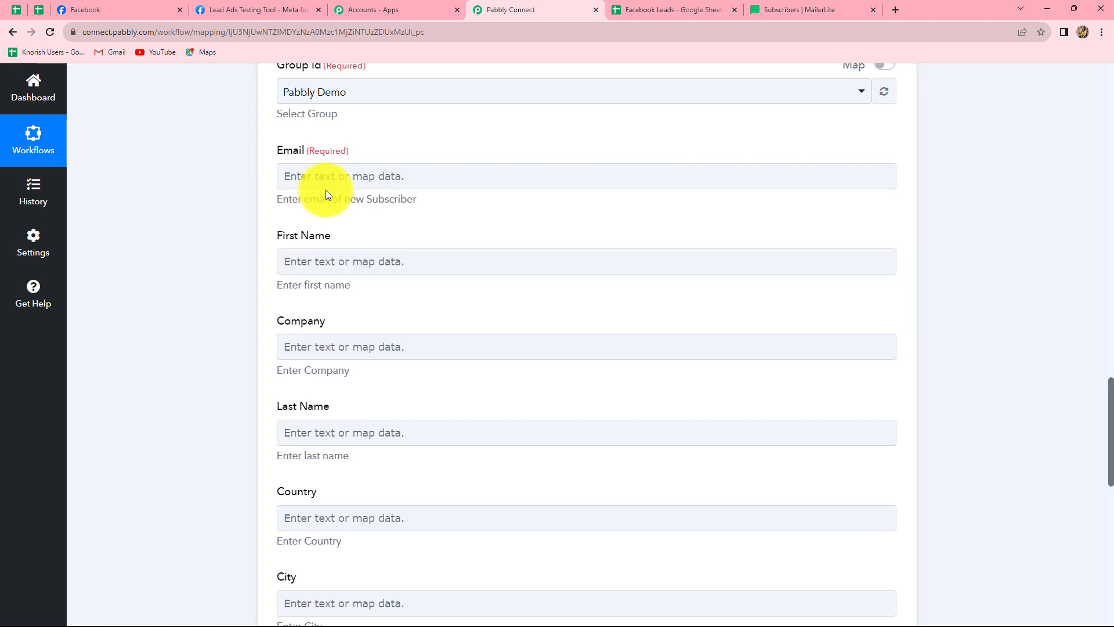
click(330, 180)
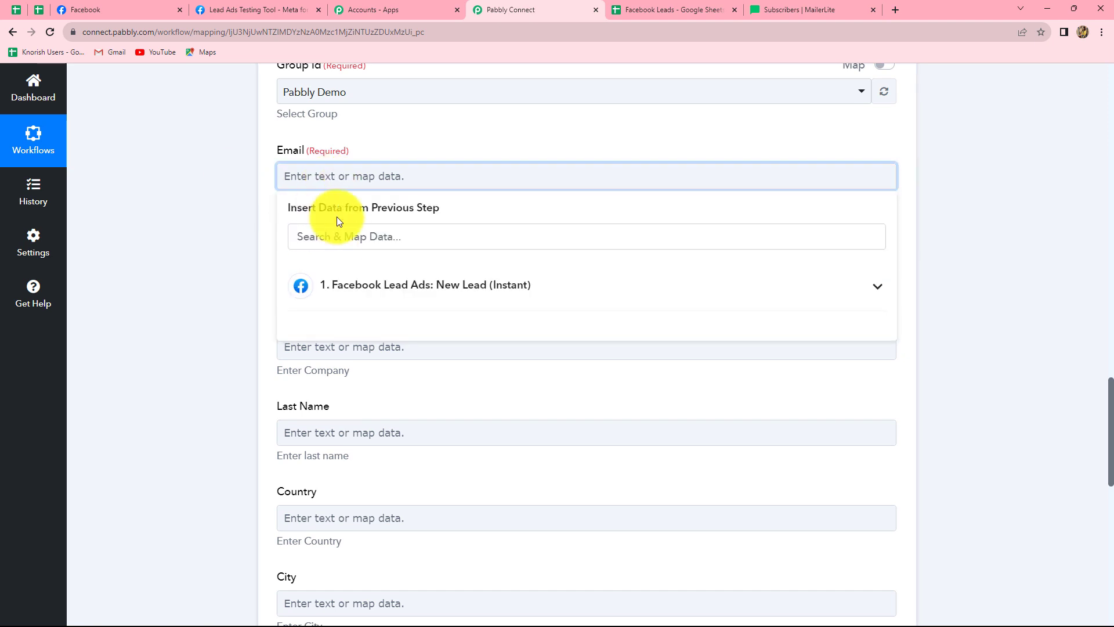
click(363, 287)
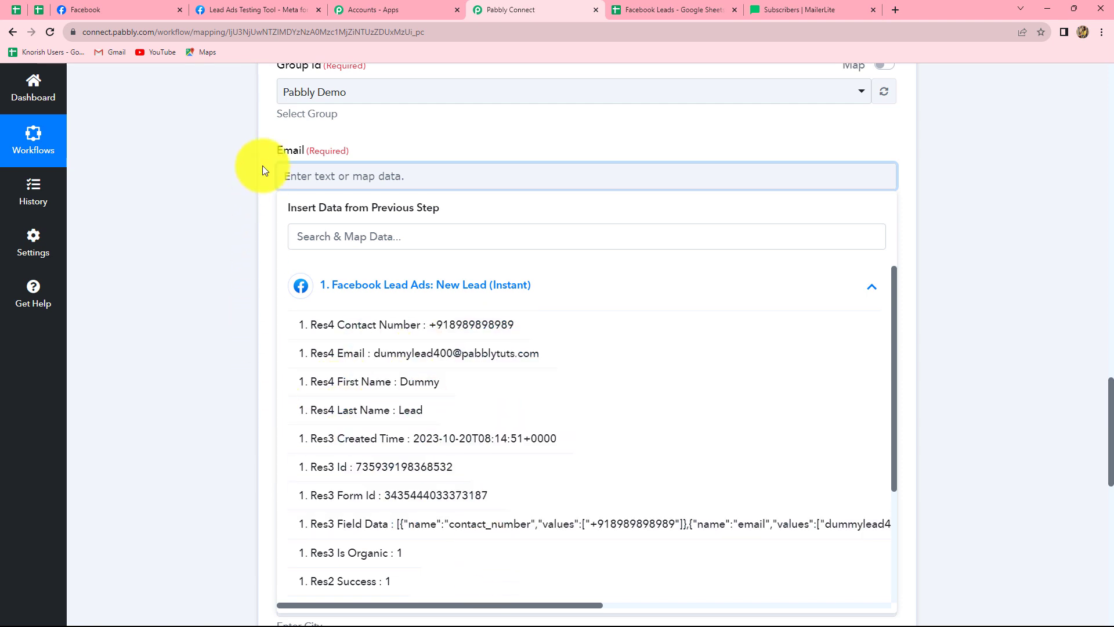
click(392, 366)
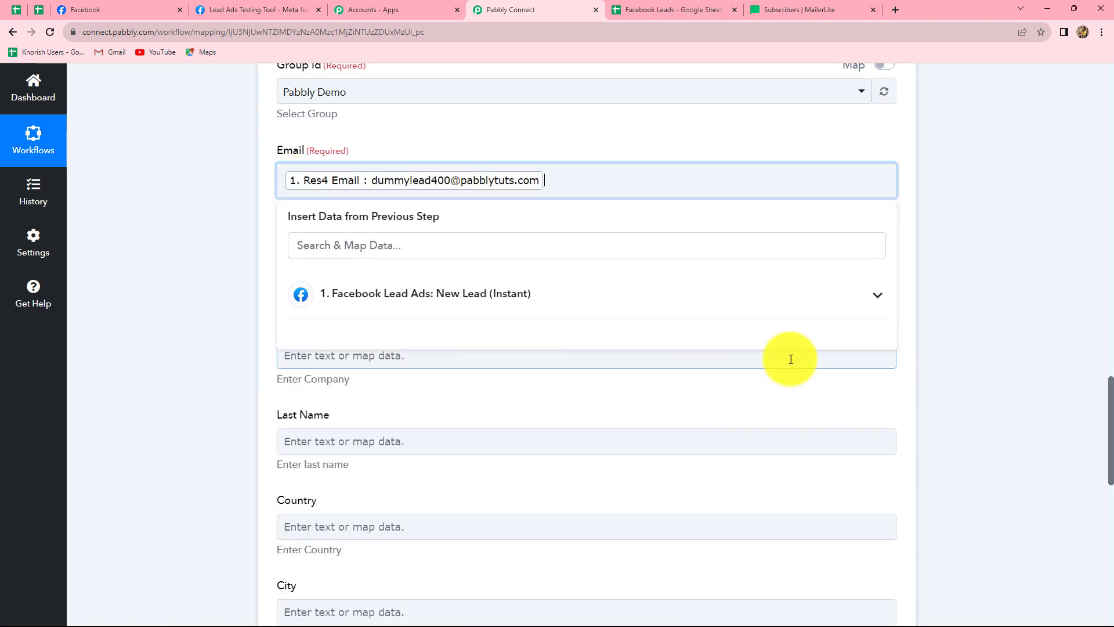
click(950, 353)
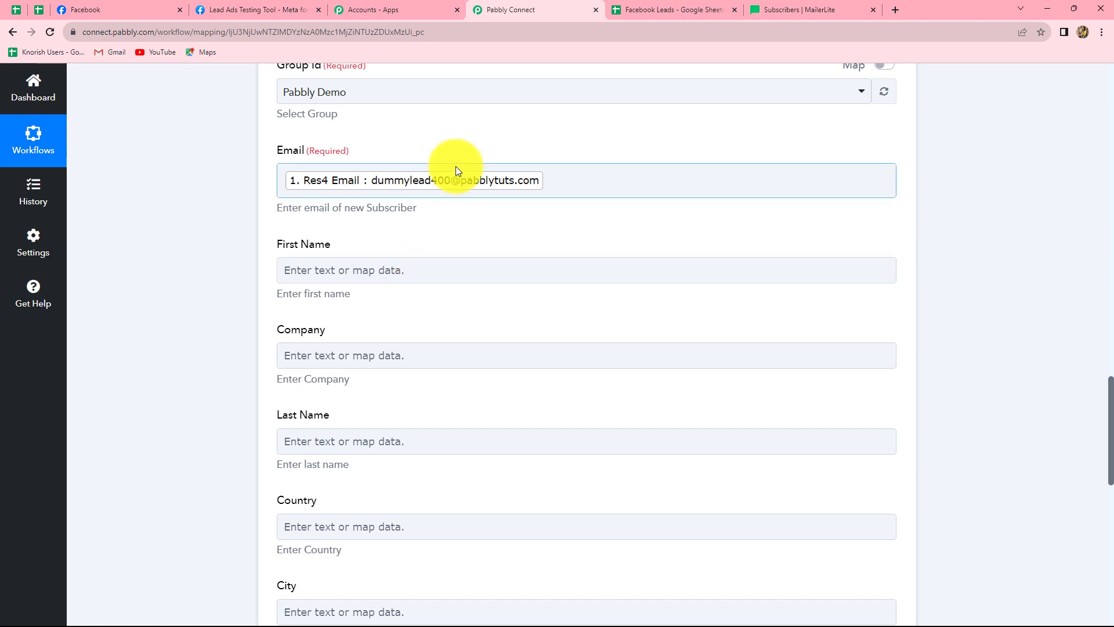
scroll(455, 159, down, 2)
click(345, 152)
click(387, 262)
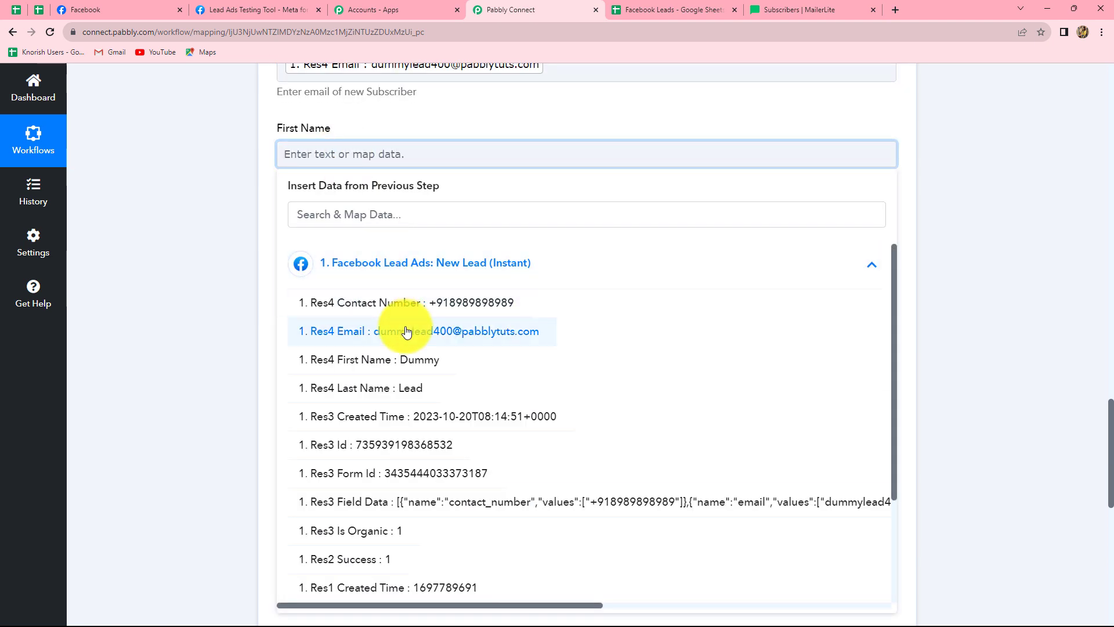
click(377, 356)
click(179, 316)
Map the lead's last name and contact number into the Last Name and Phone fields
scroll(232, 232, down, 2)
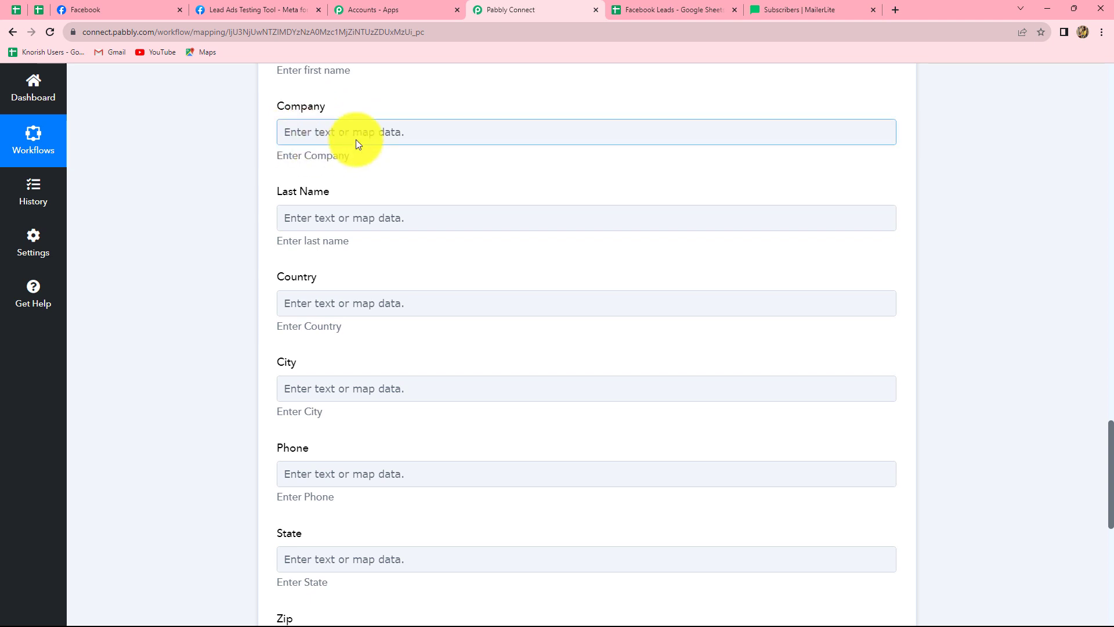
scroll(388, 209, down, 1)
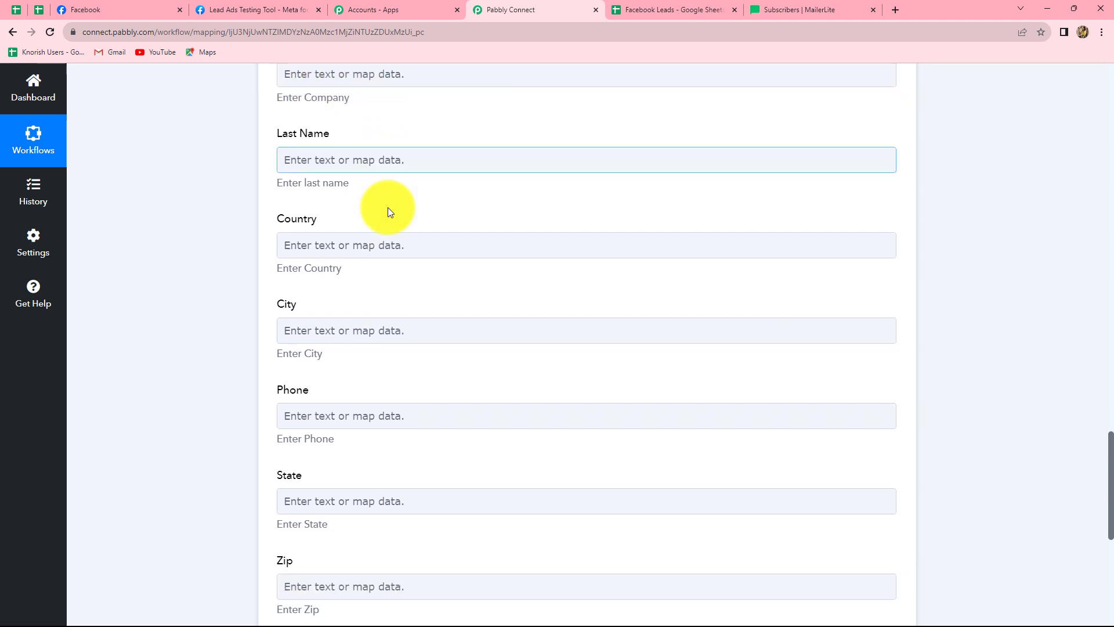
click(323, 160)
click(385, 267)
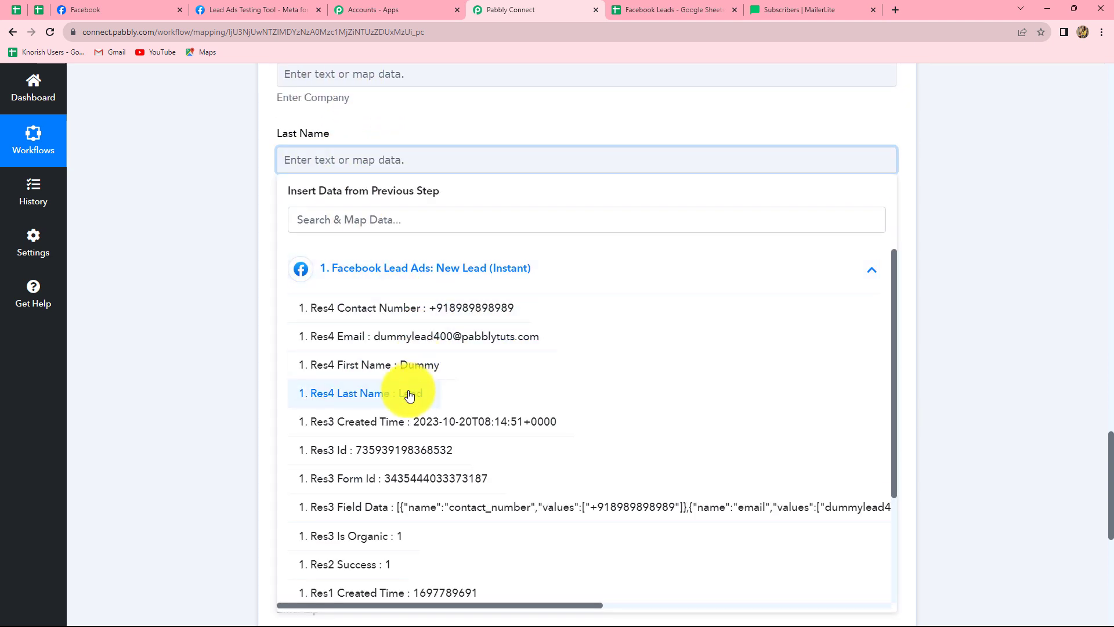
click(406, 320)
click(207, 343)
scroll(255, 344, down, 4)
click(348, 193)
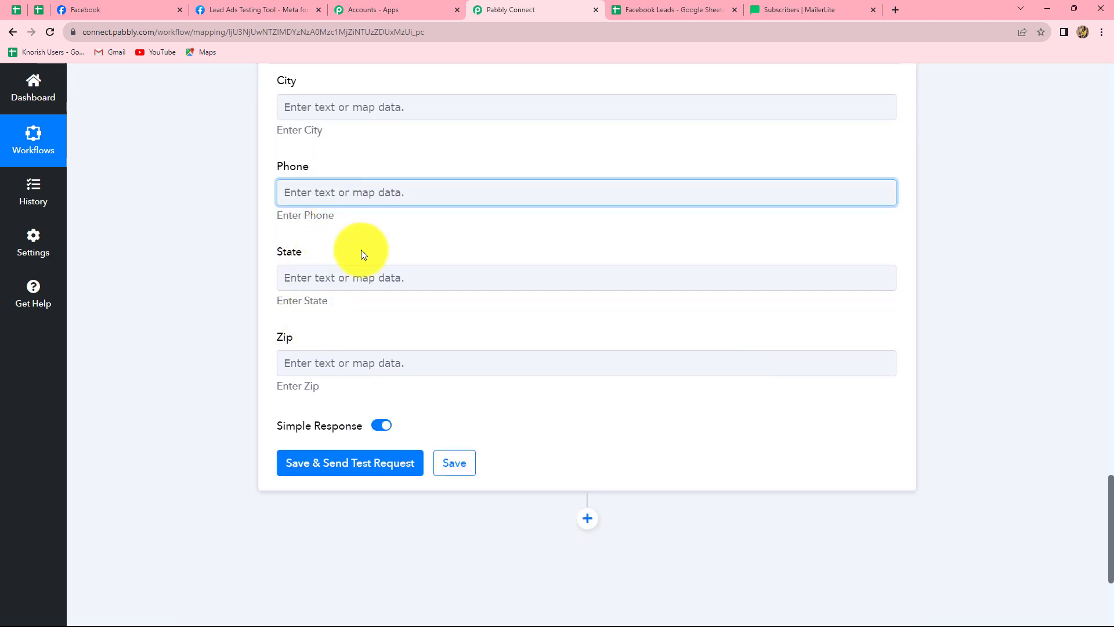
drag(376, 301, 406, 384)
click(381, 302)
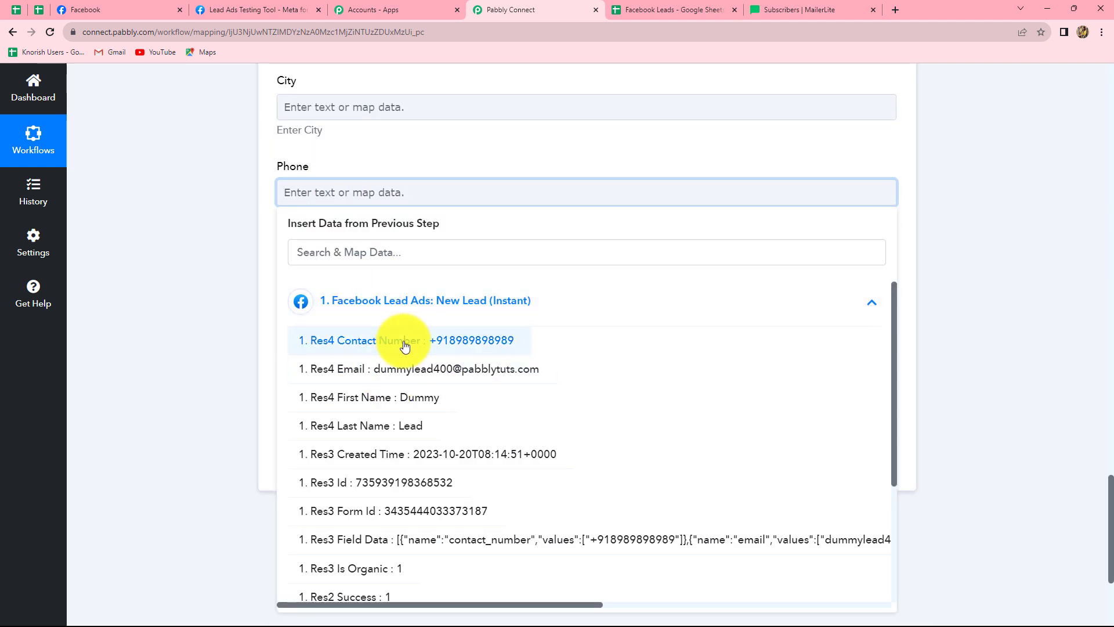
click(381, 341)
click(198, 291)
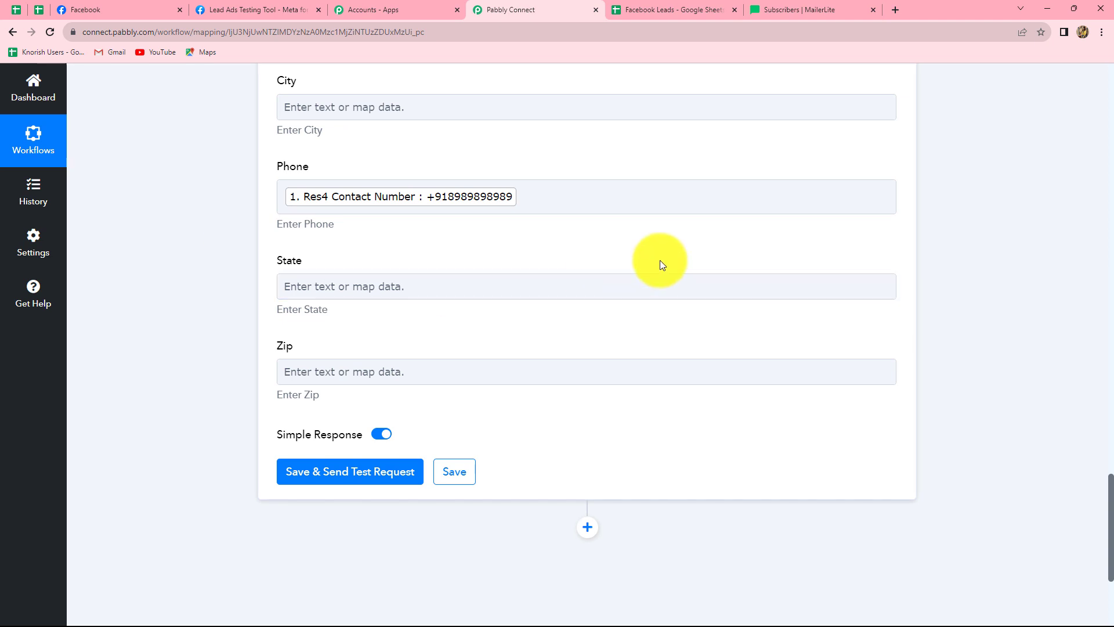
scroll(638, 331, up, 7)
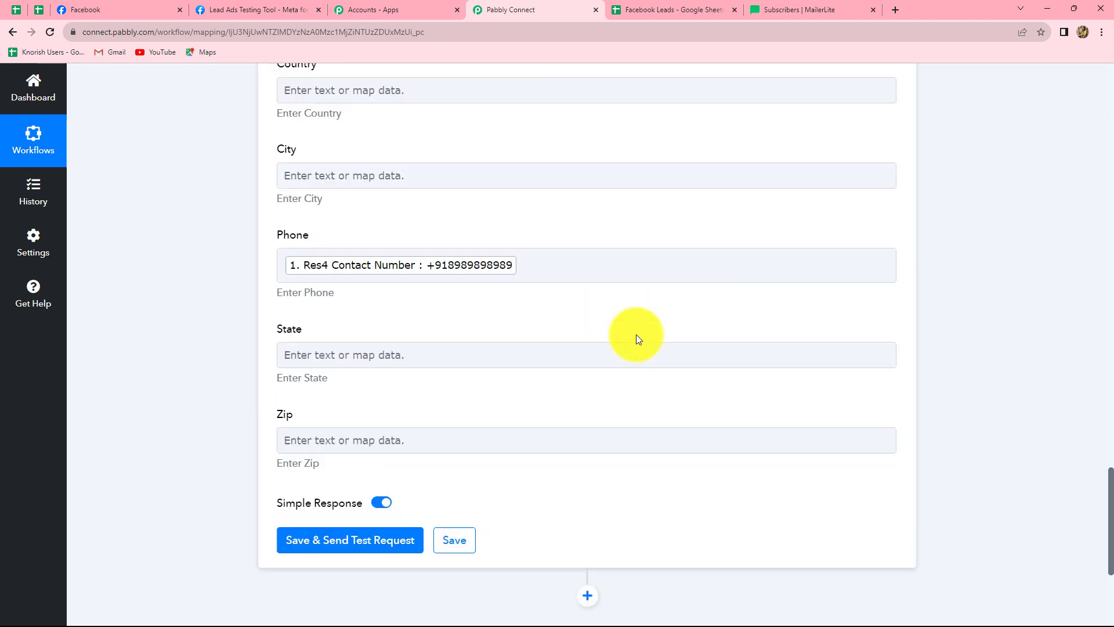
scroll(637, 334, down, 5)
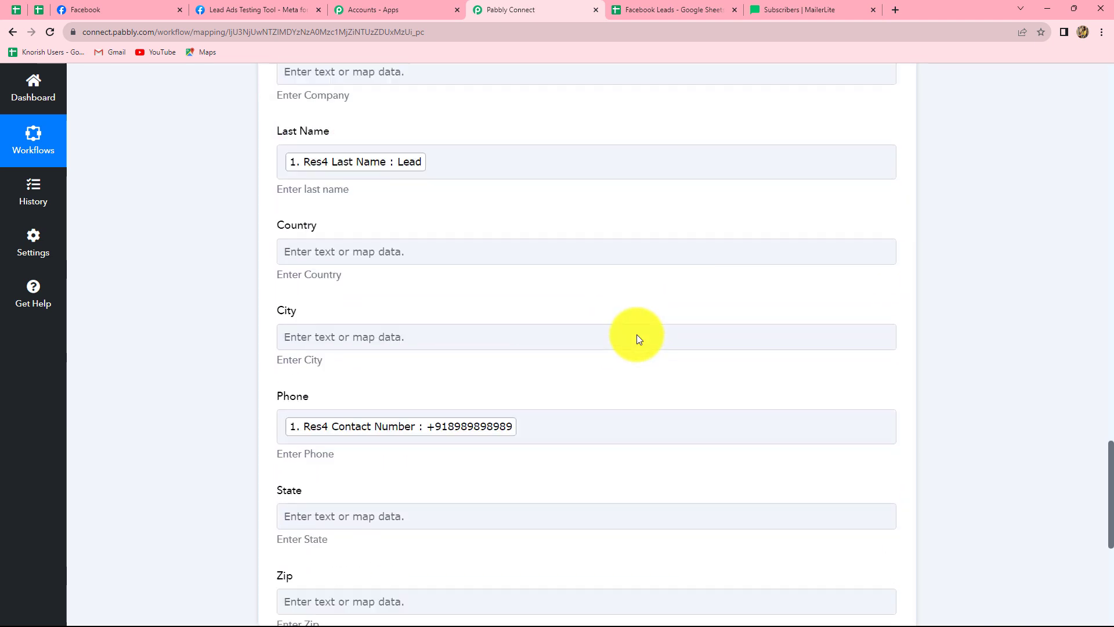
scroll(637, 335, up, 6)
scroll(636, 335, up, 1)
scroll(636, 335, down, 4)
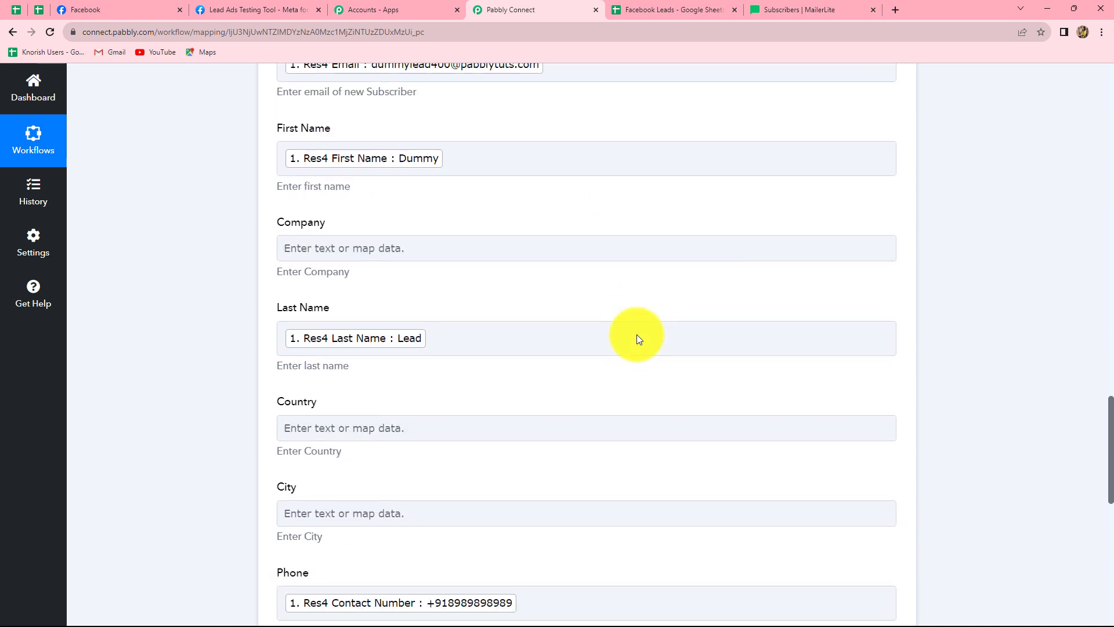
scroll(636, 339, down, 4)
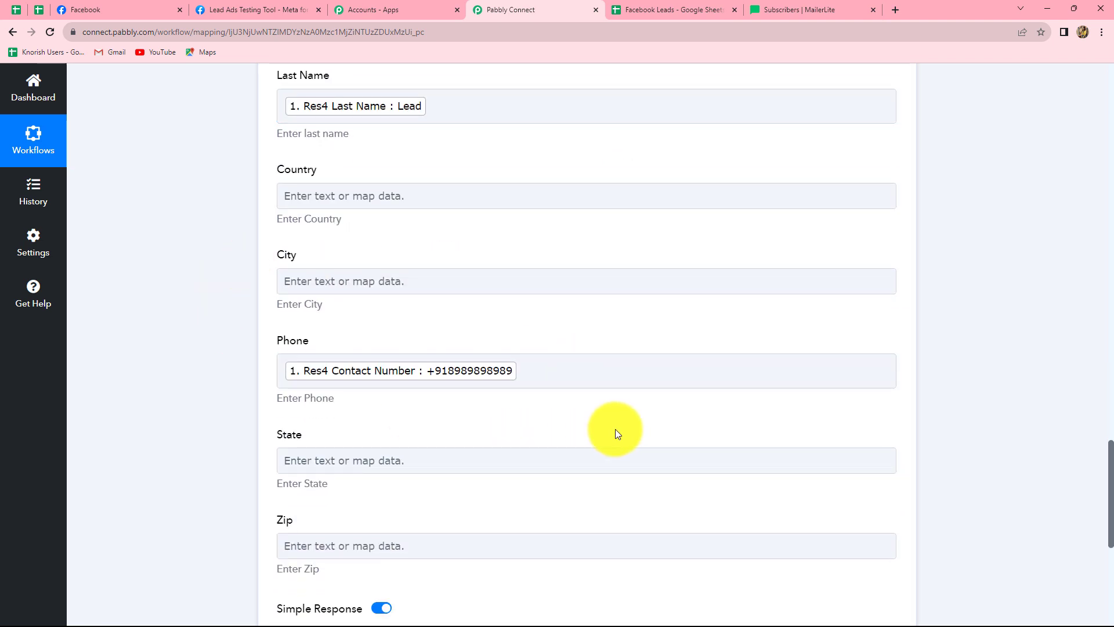
scroll(616, 430, down, 6)
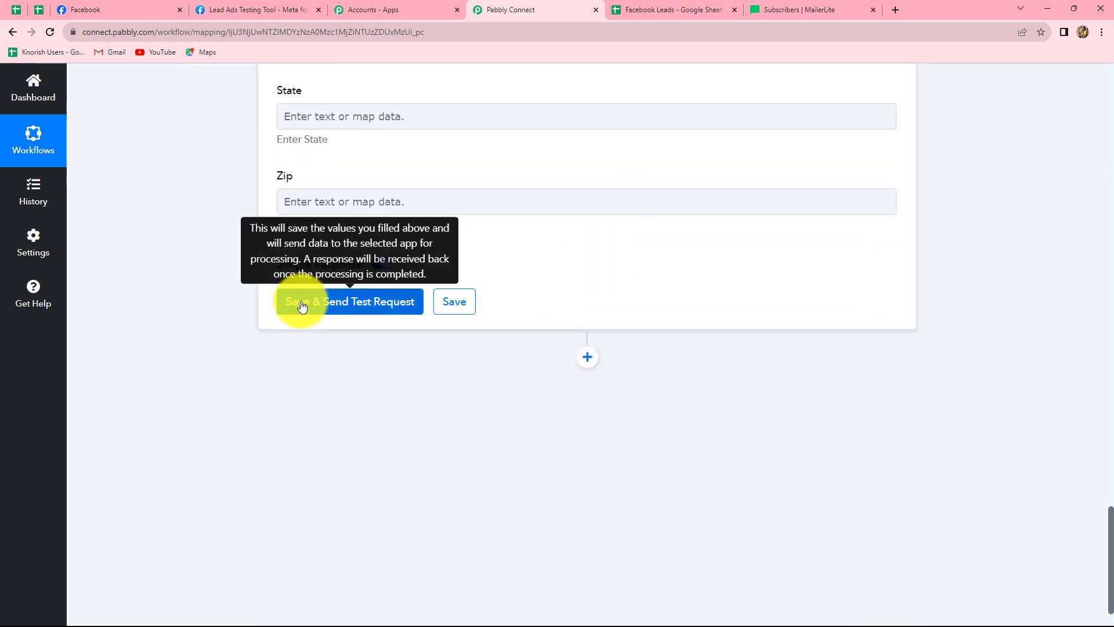
Save the mapping to send a test subscriber and inspect the returned Name and Id
click(302, 306)
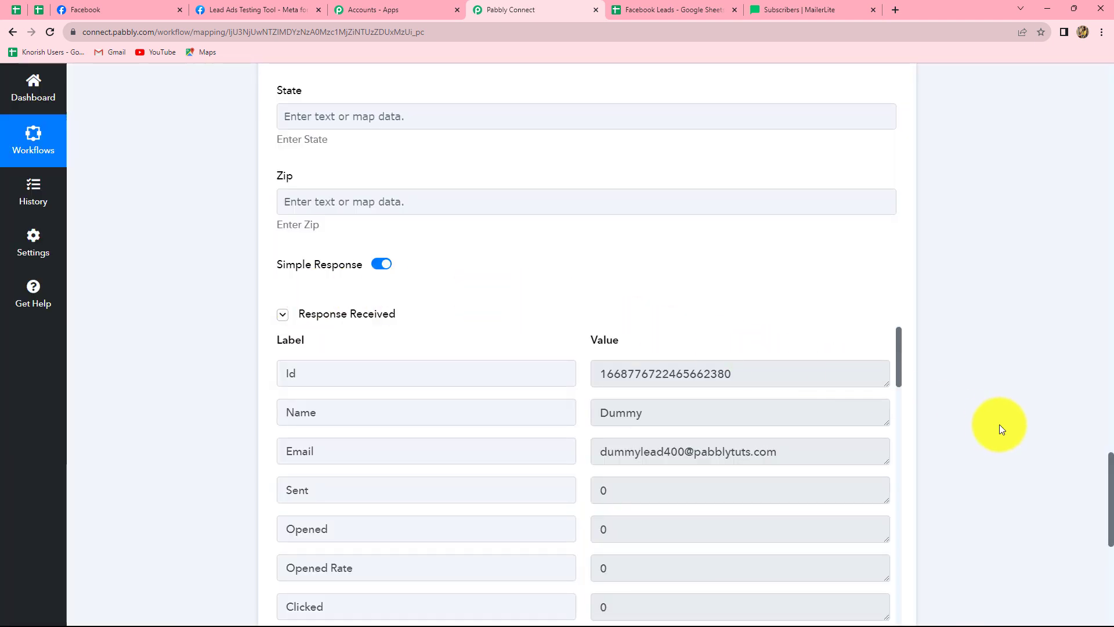
scroll(999, 424, down, 3)
click(616, 229)
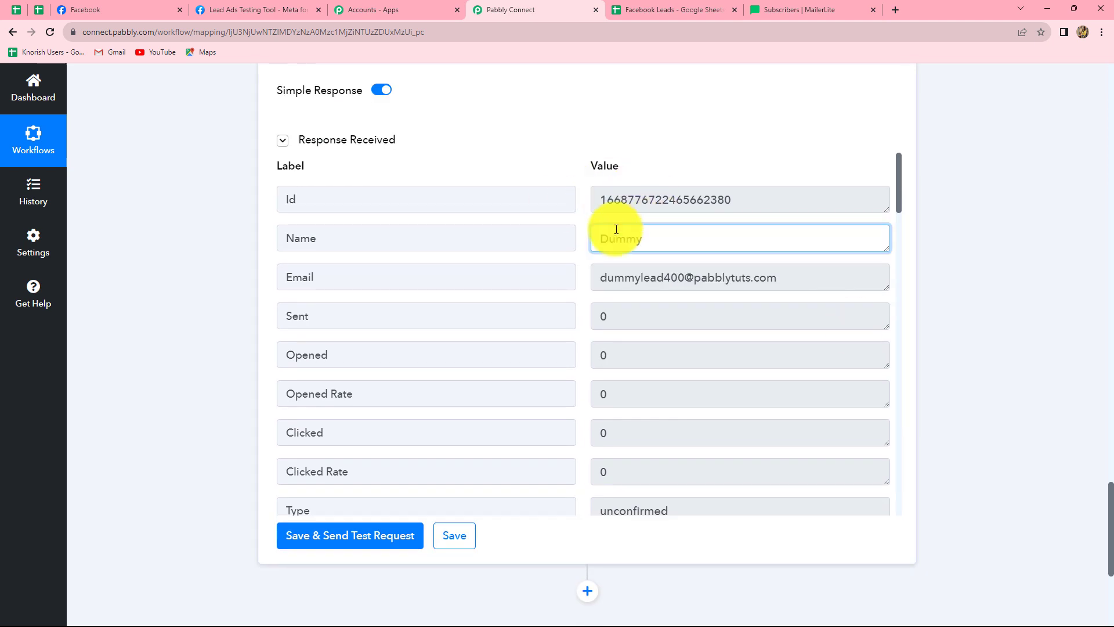
drag(607, 197, 748, 208)
click(749, 207)
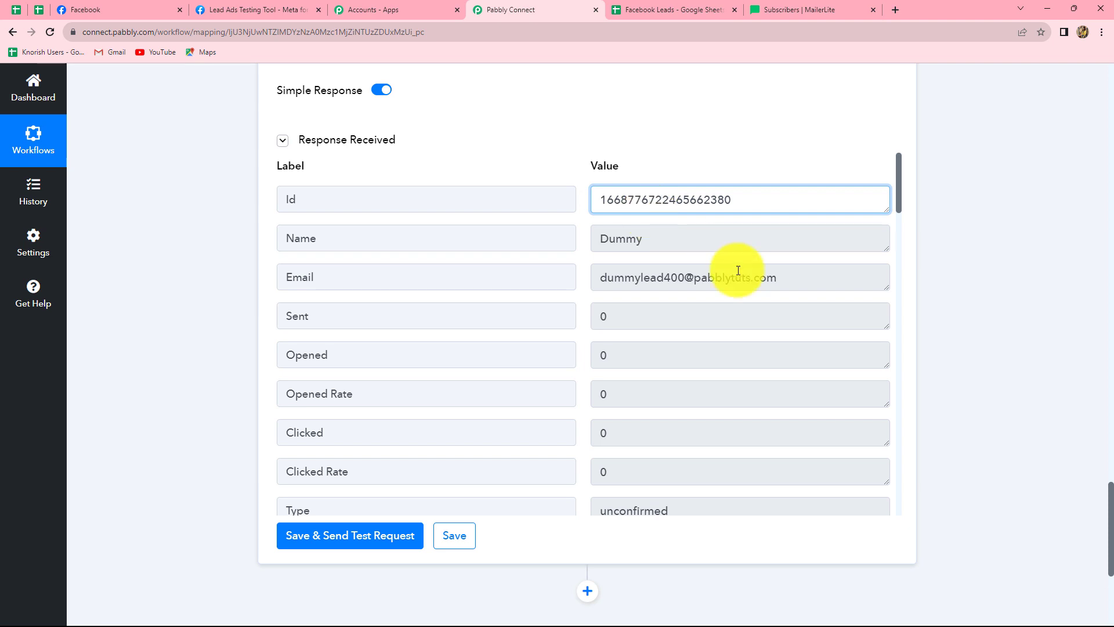
scroll(768, 381, down, 3)
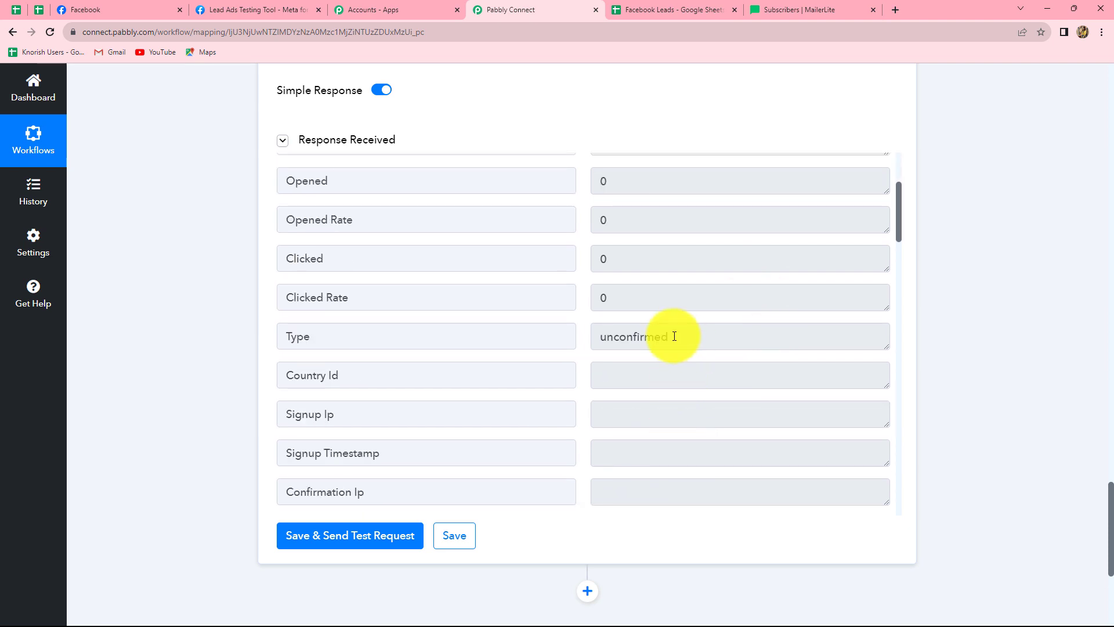
Note the unconfirmed subscriber Type and select the test lead's email address in the response
drag(674, 337, 594, 339)
scroll(758, 334, up, 3)
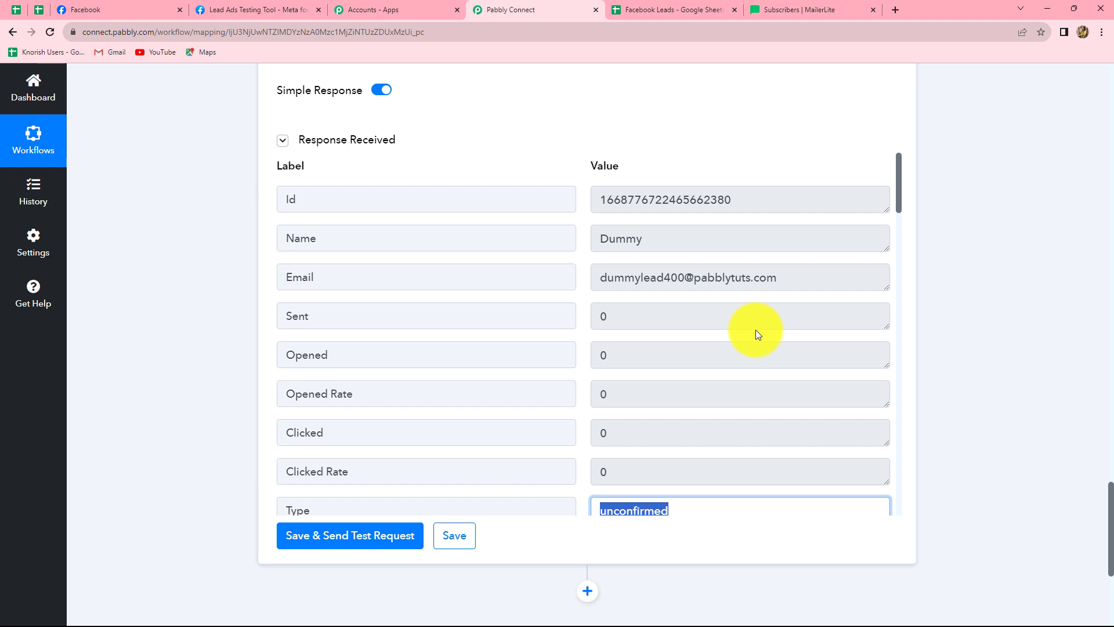
click(604, 284)
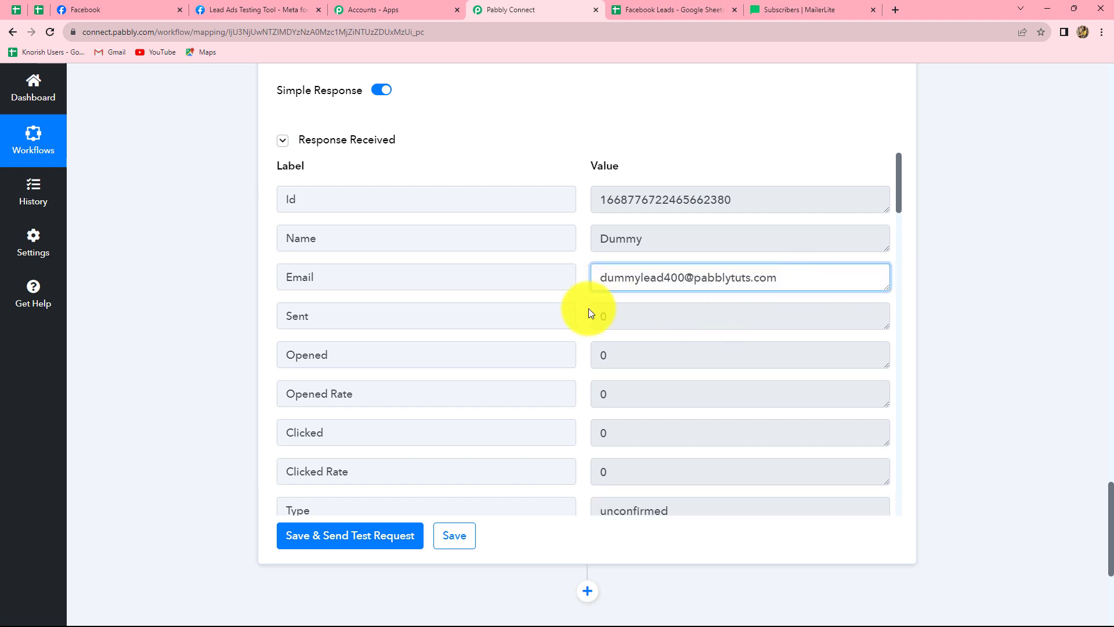
drag(599, 277, 779, 289)
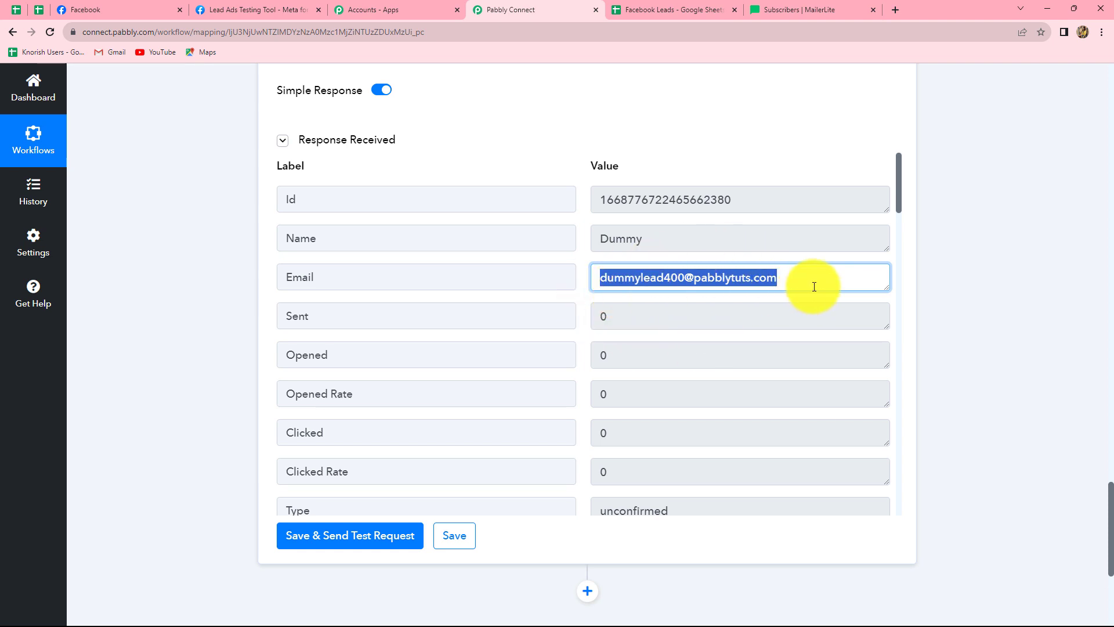
click(1002, 283)
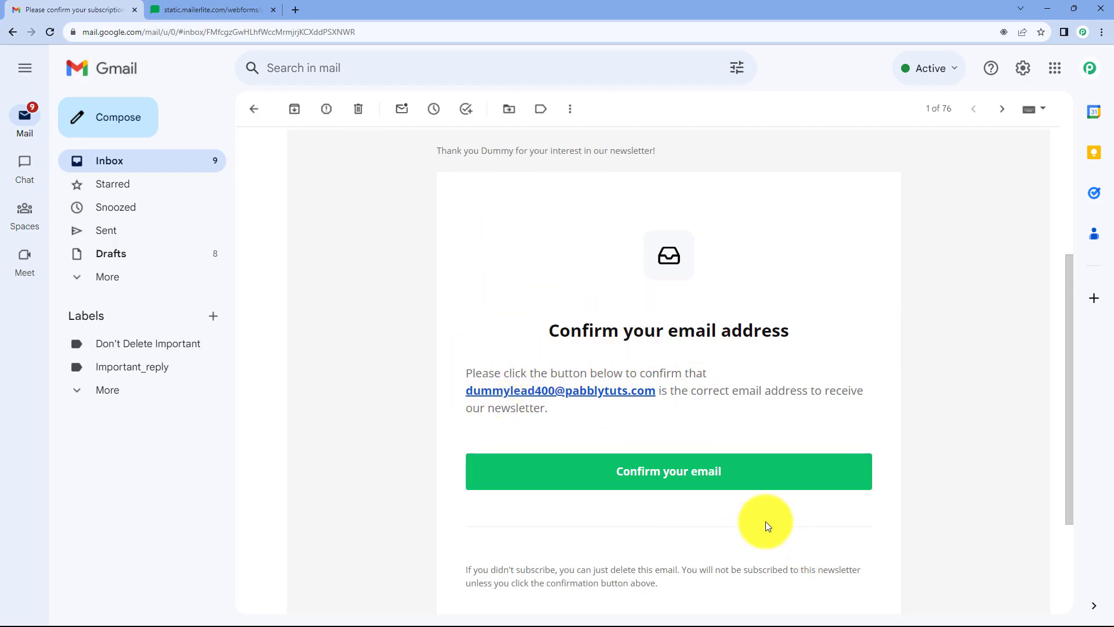
Confirm the subscription with the email's 'Confirm your email' button and close the thank-you page
click(646, 477)
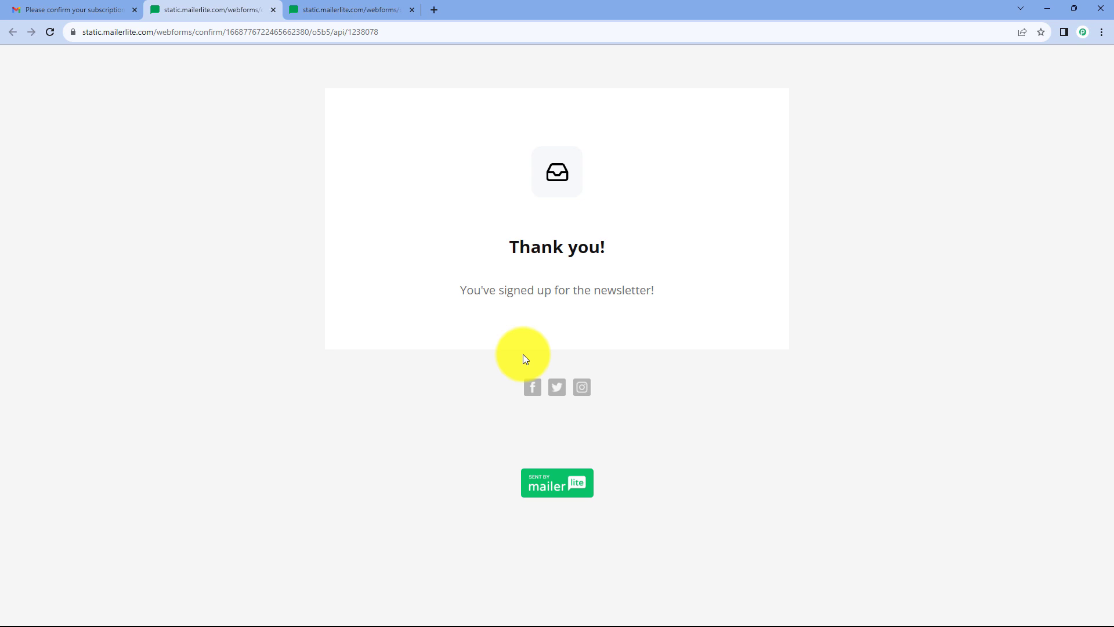
click(1052, 8)
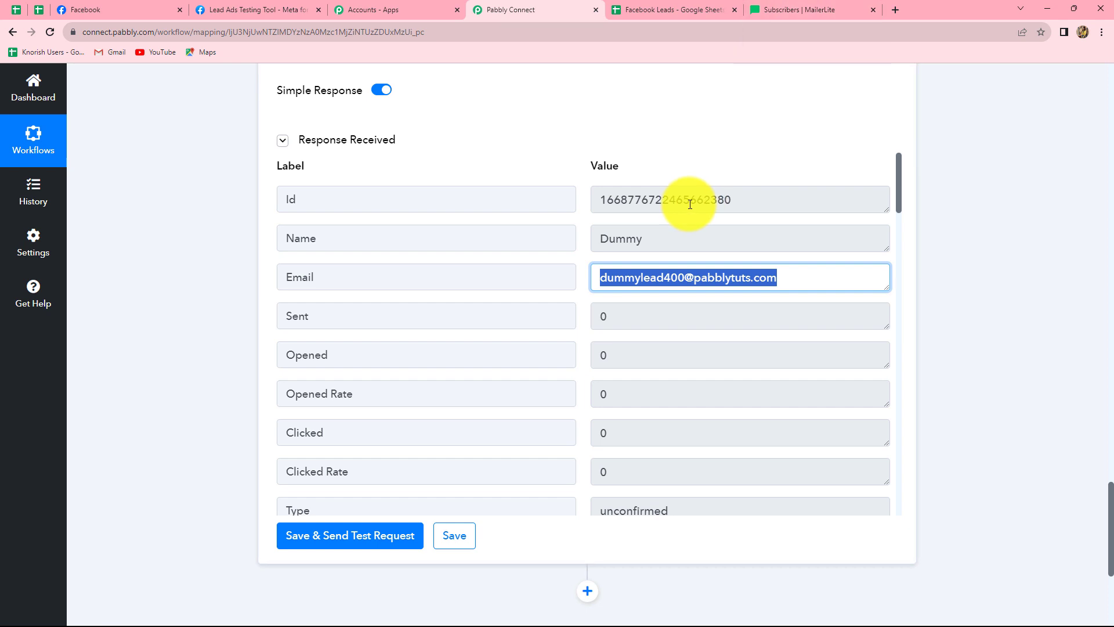
click(840, 9)
Filter All subscribers by Groups > Belongs to > Pabbly Demo
scroll(240, 285, up, 10)
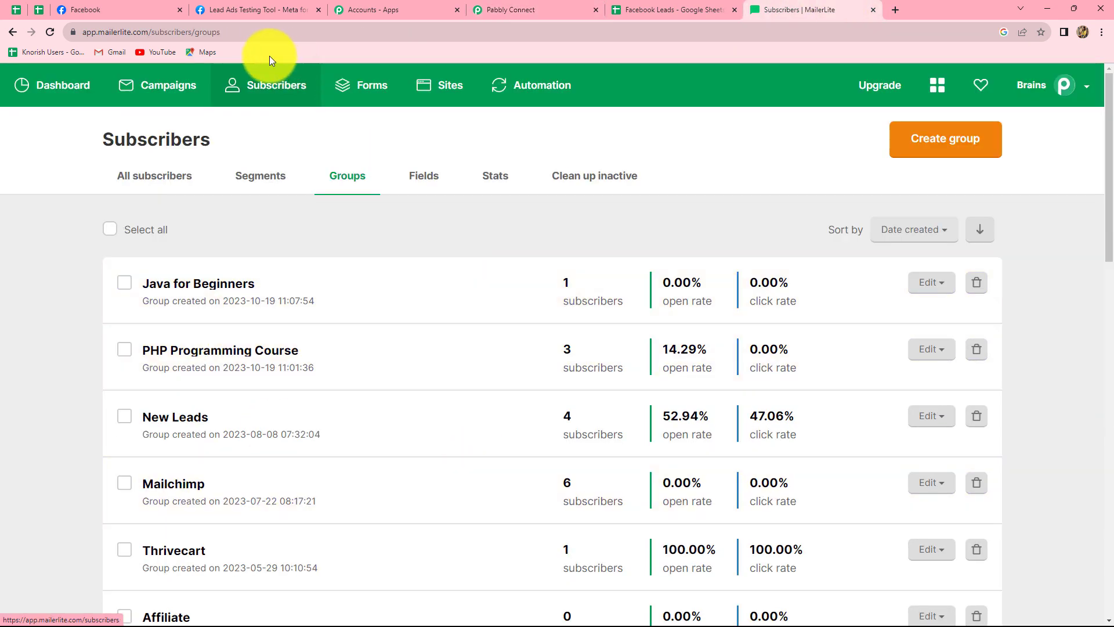
click(250, 89)
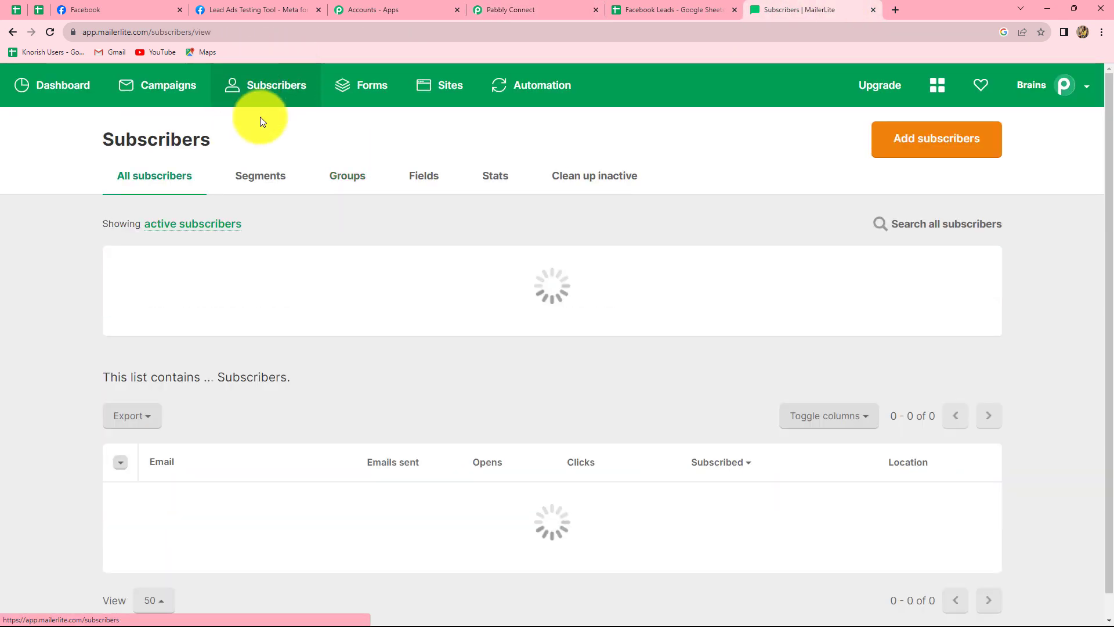
scroll(442, 322, down, 2)
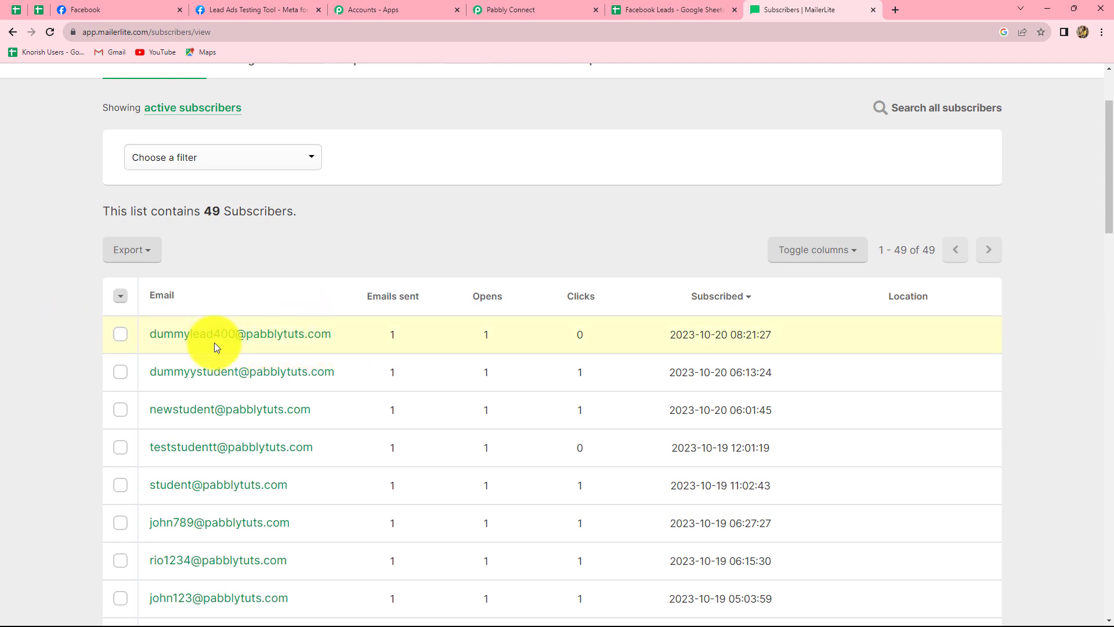
scroll(251, 347, up, 2)
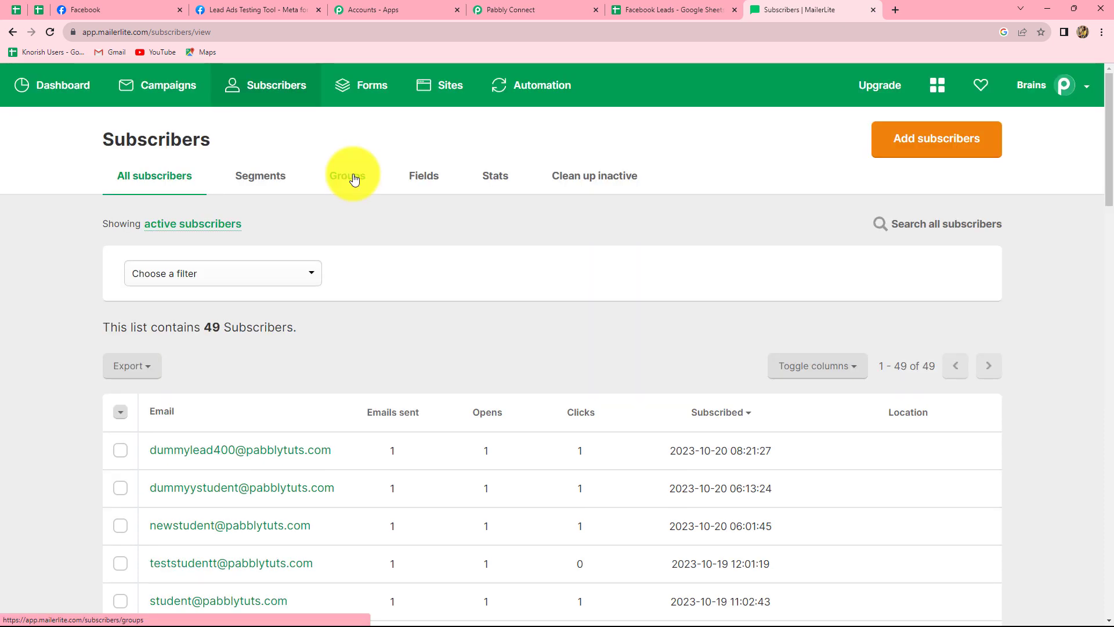
click(218, 282)
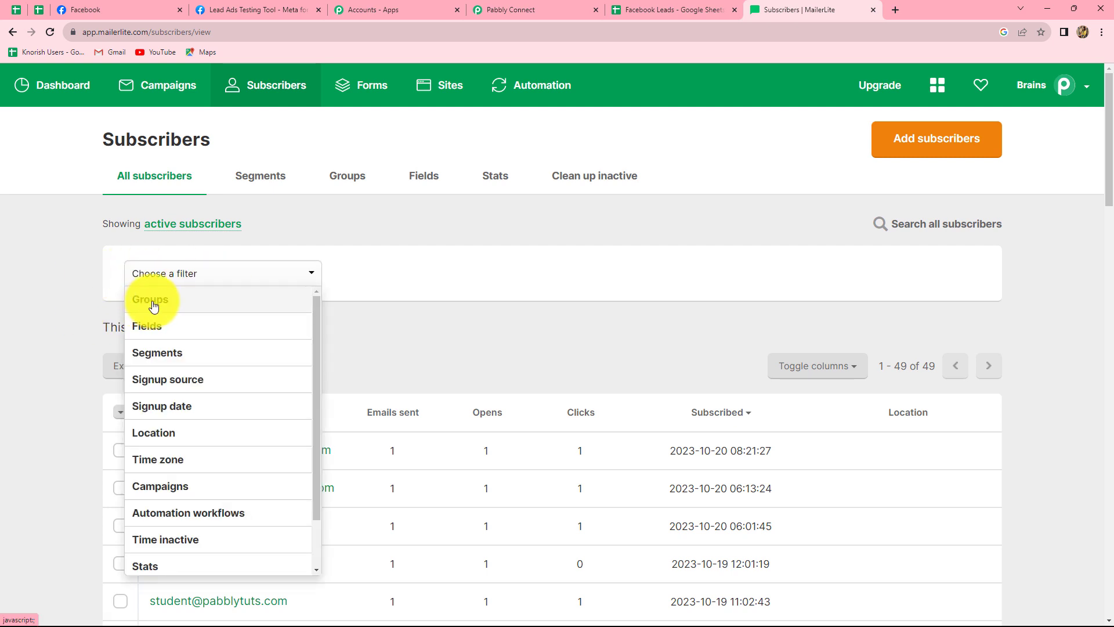
click(153, 303)
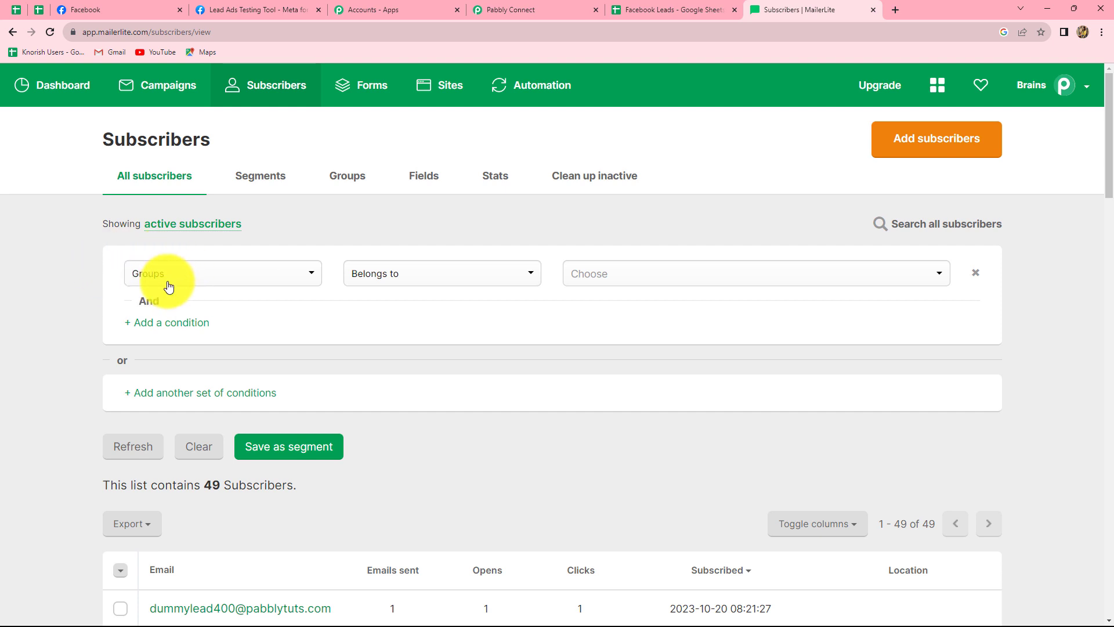
click(579, 274)
click(555, 341)
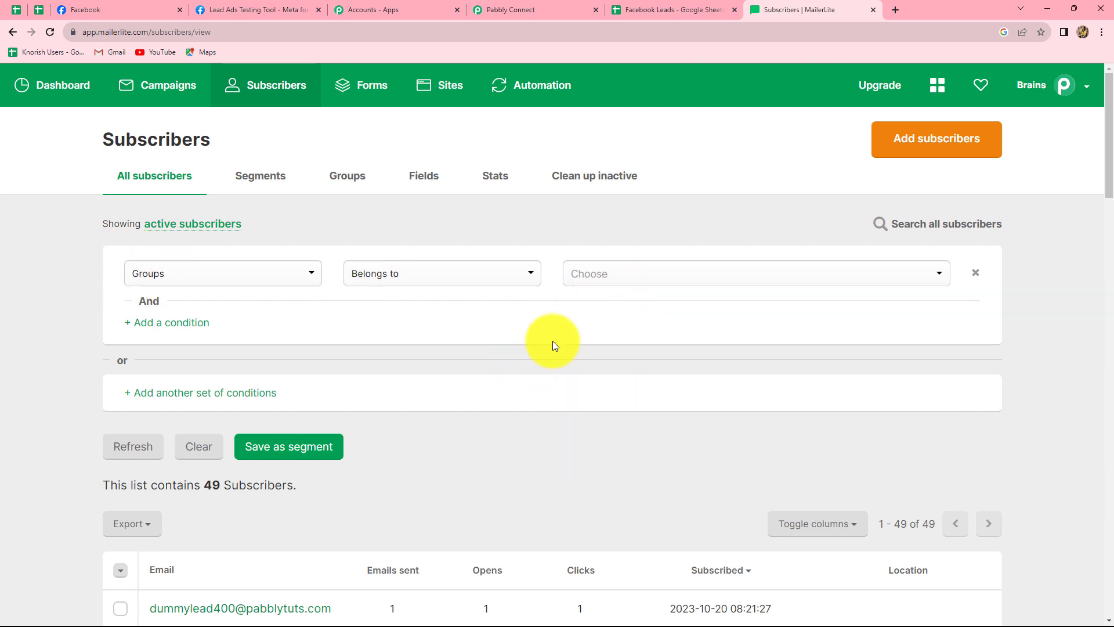
click(595, 284)
text(Pabb)
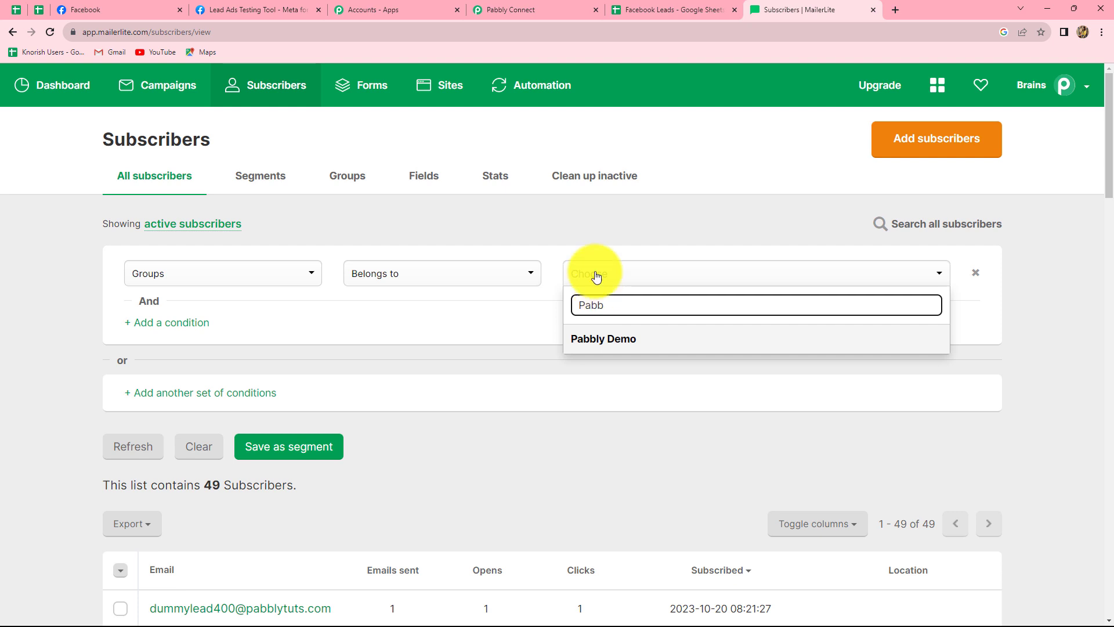
click(587, 341)
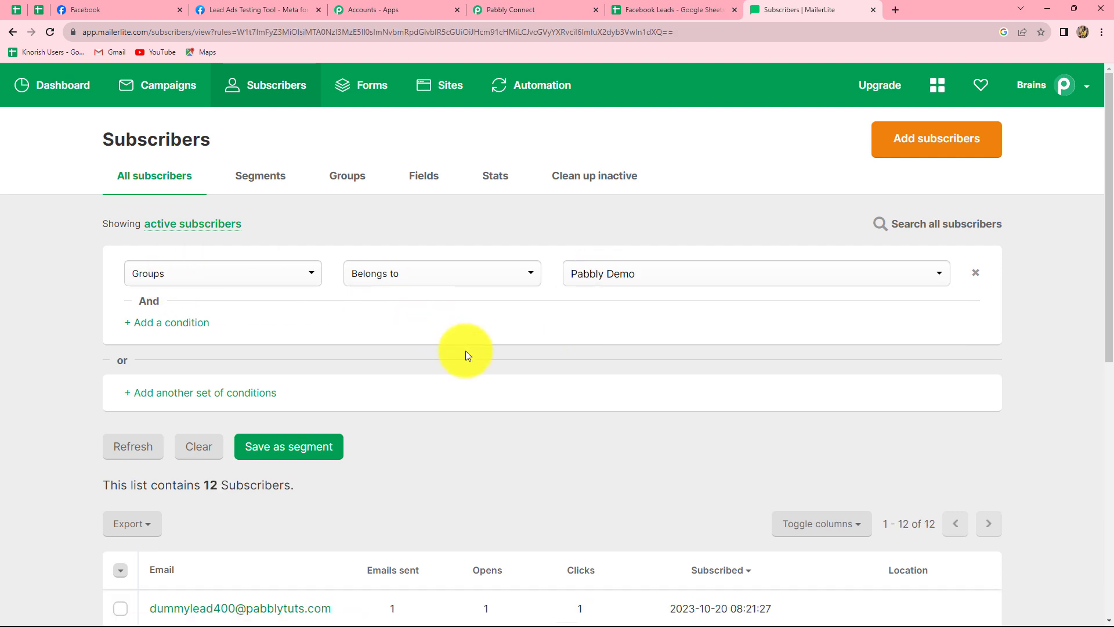
Verify the 12 Pabbly Demo members include the new lead, then return to Pabbly Connect
scroll(387, 210, down, 6)
scroll(387, 206, up, 5)
scroll(388, 207, down, 7)
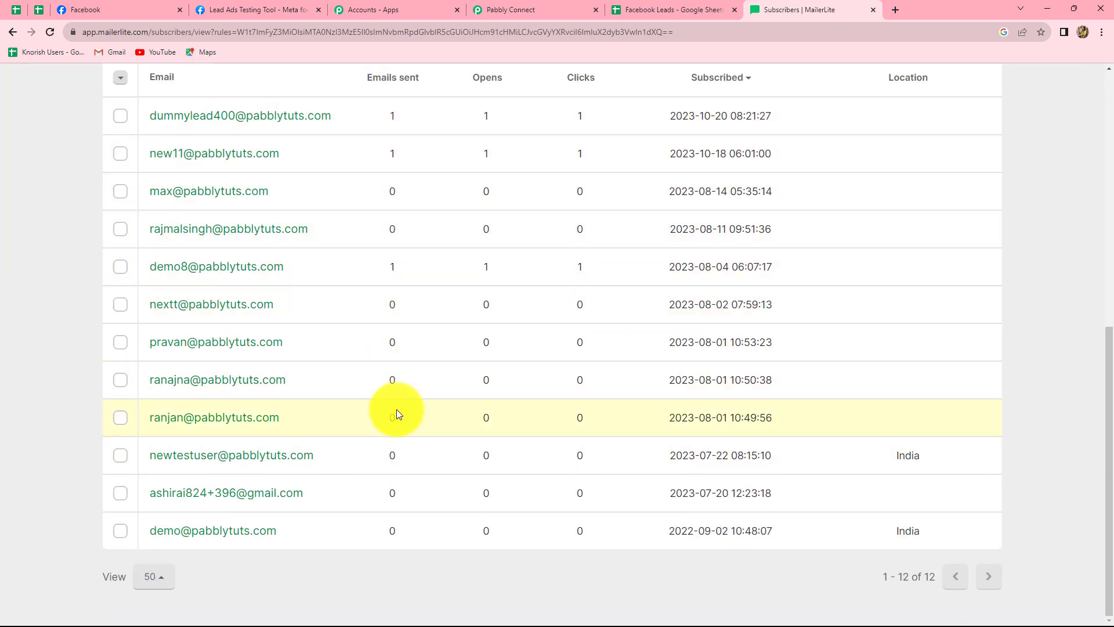
scroll(400, 400, up, 4)
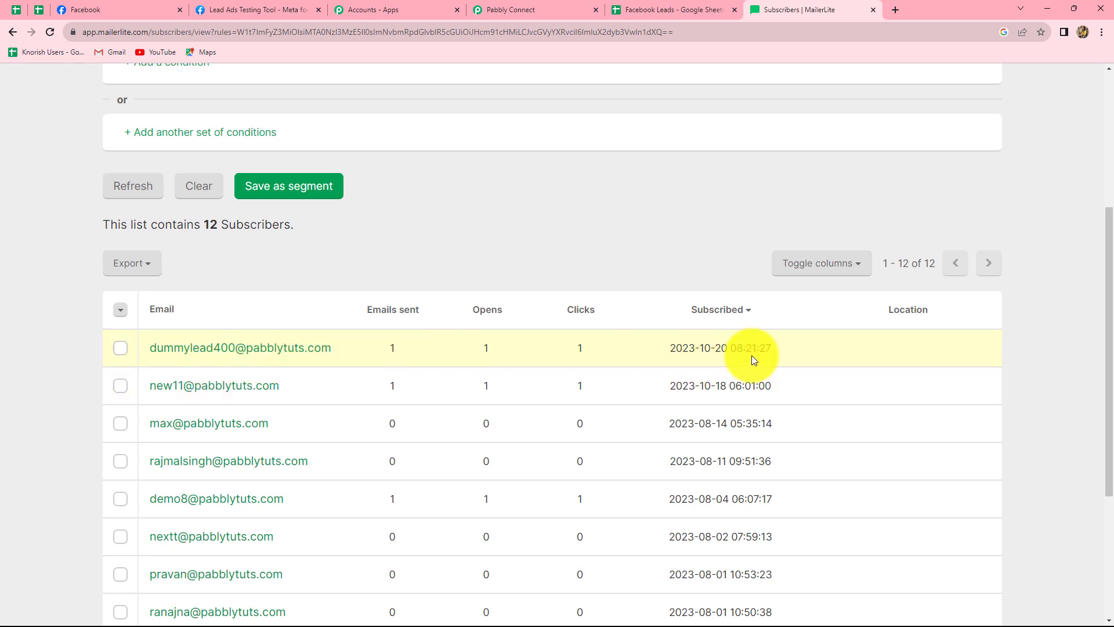
scroll(507, 357, up, 4)
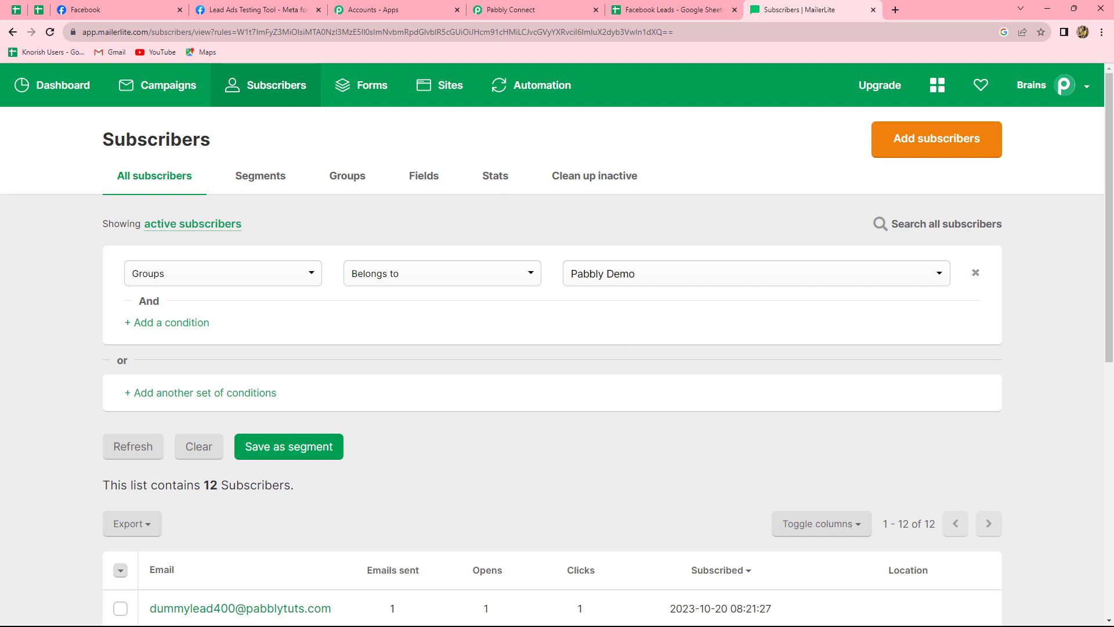
click(708, 9)
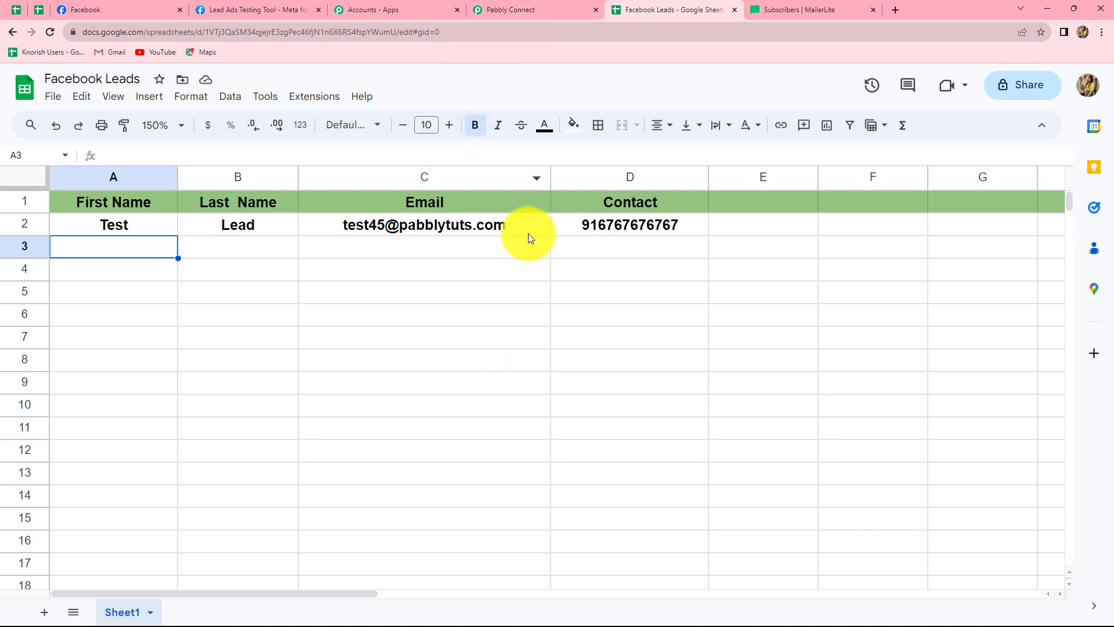
click(520, 9)
scroll(910, 328, down, 3)
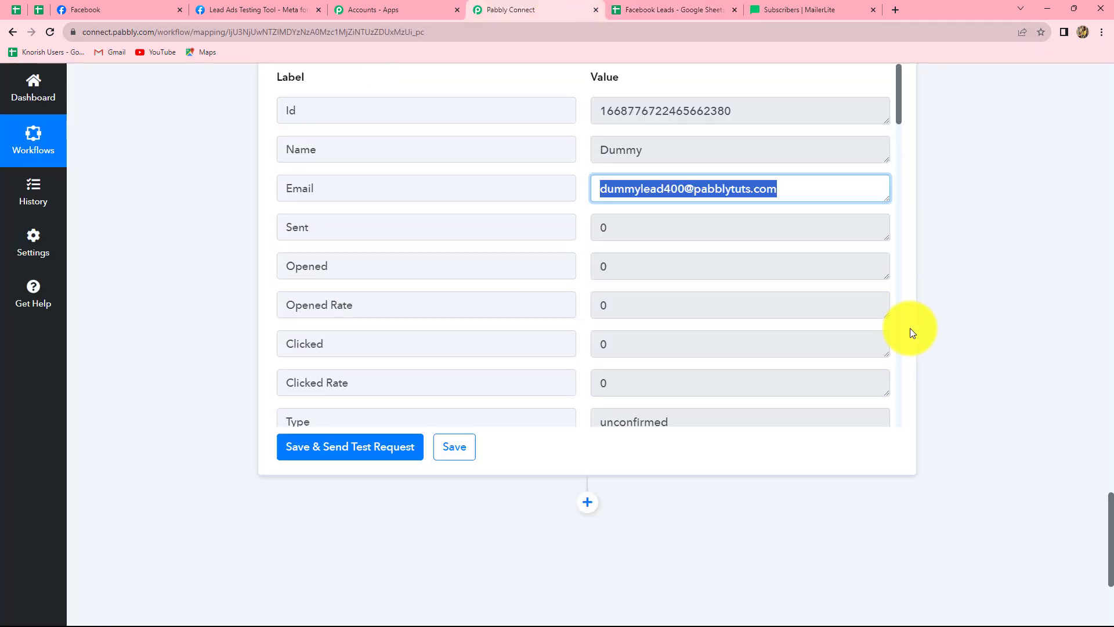
Add a Google Sheets step (searched as 'goog') with Add New Row as its action event
click(584, 419)
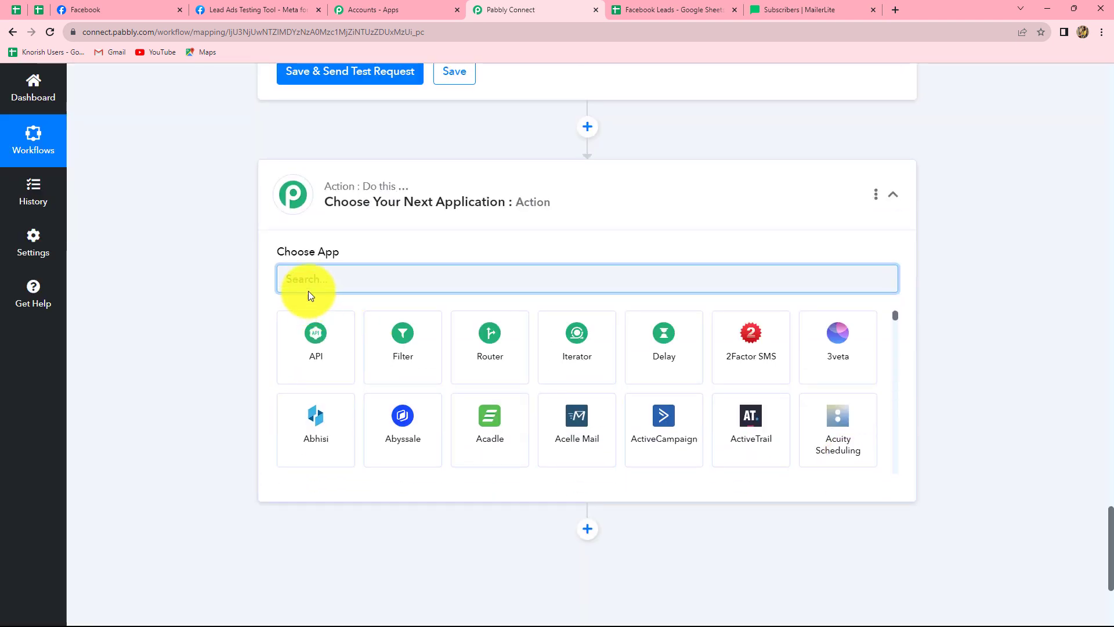
text(goog)
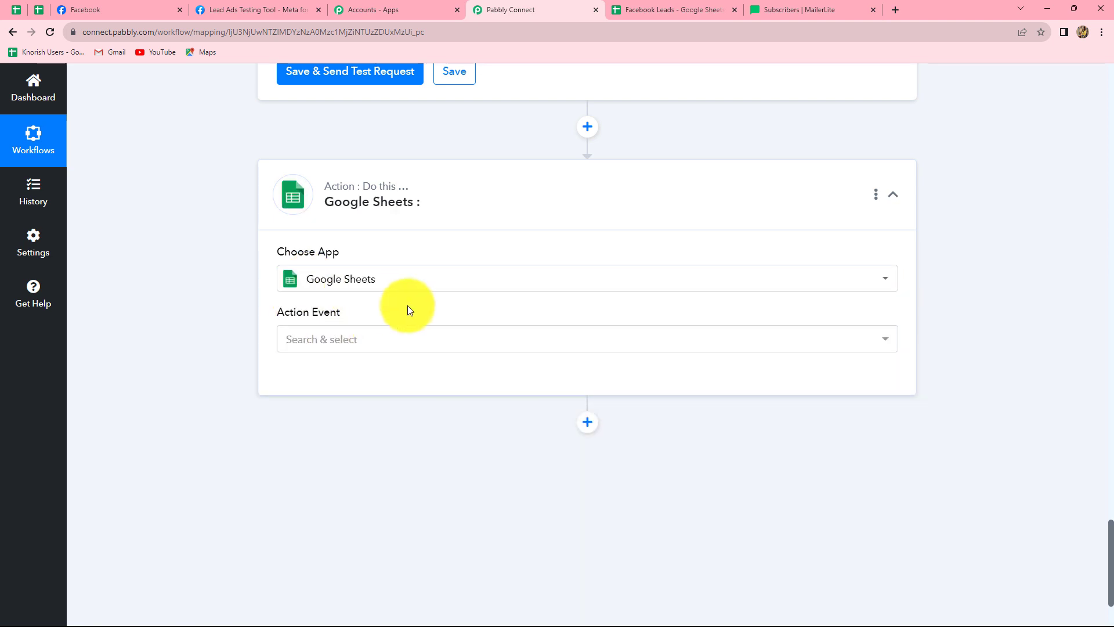
click(360, 340)
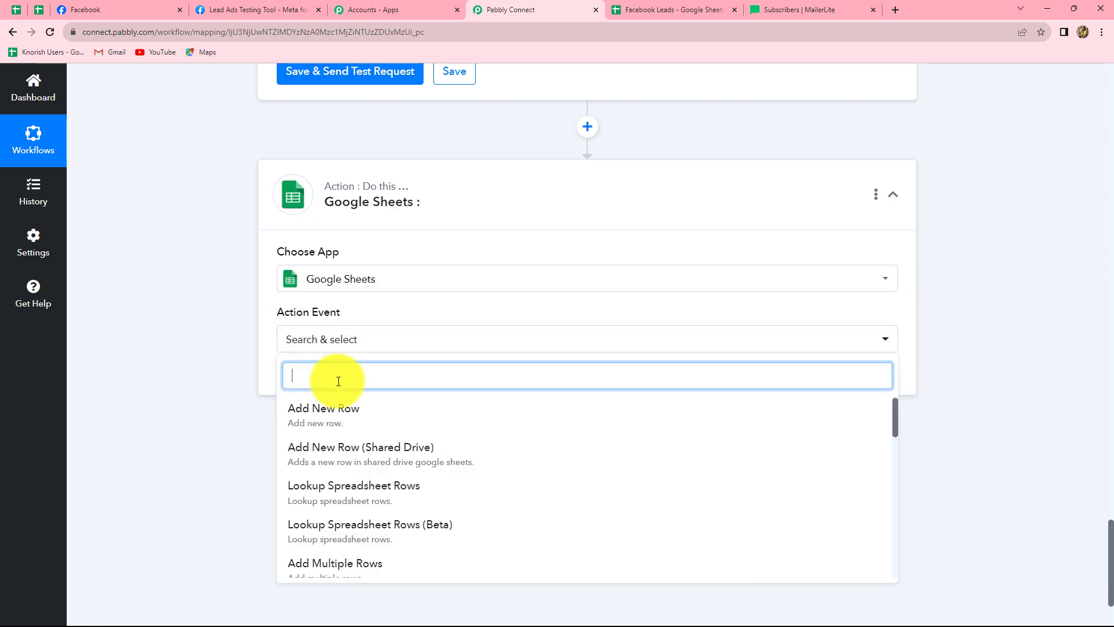
click(316, 424)
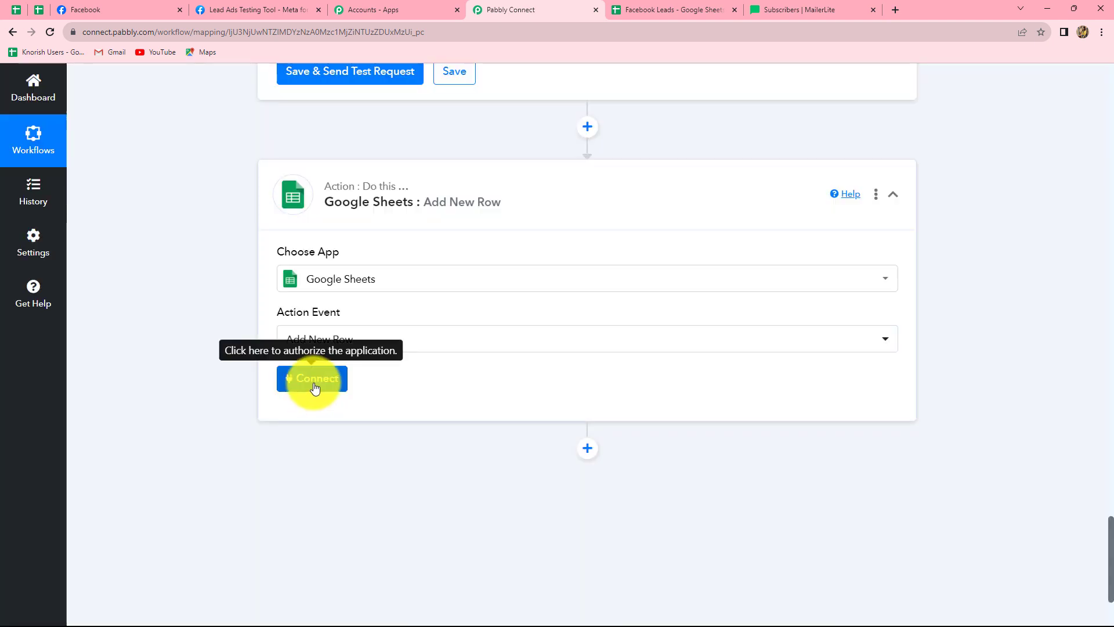
click(316, 388)
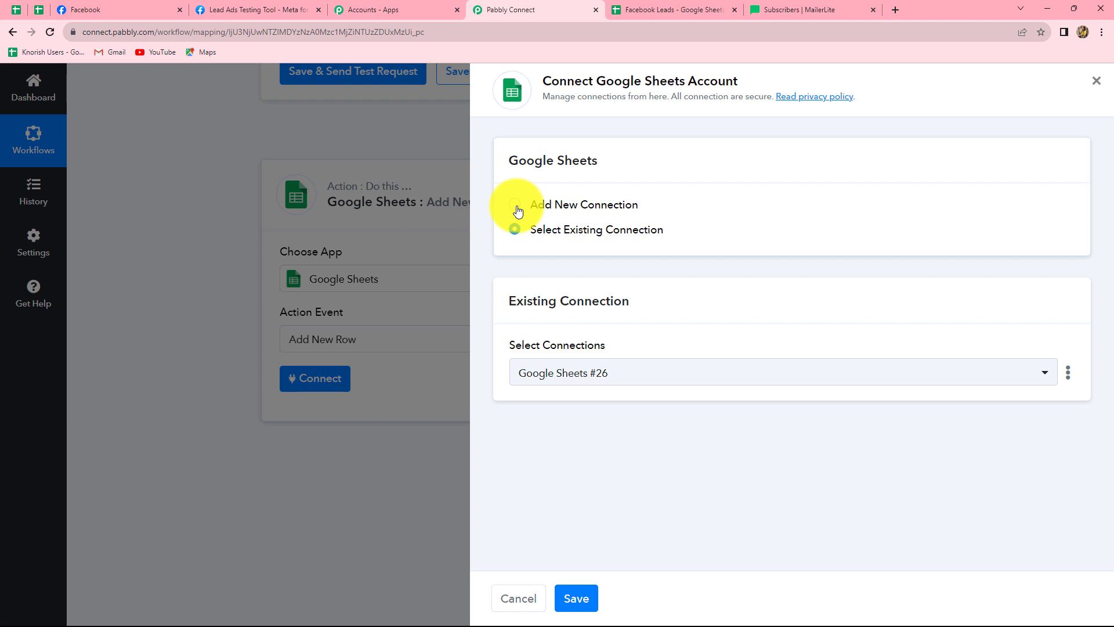
Create a new Google Sheets connection by signing in with Google and granting Pabbly access
click(515, 206)
click(551, 374)
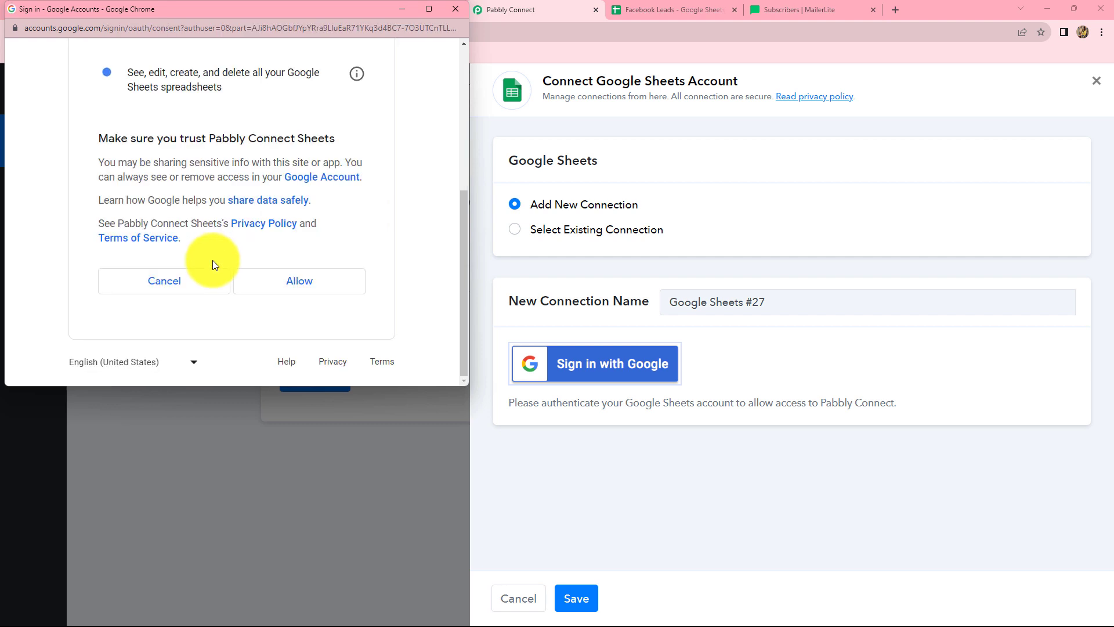
click(282, 287)
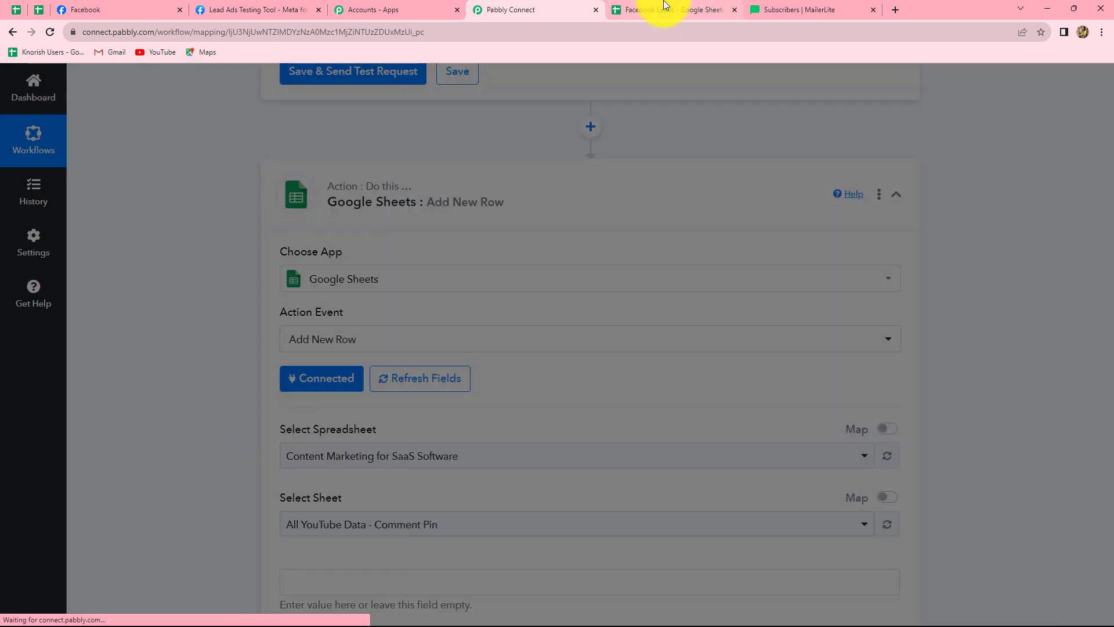
click(666, 8)
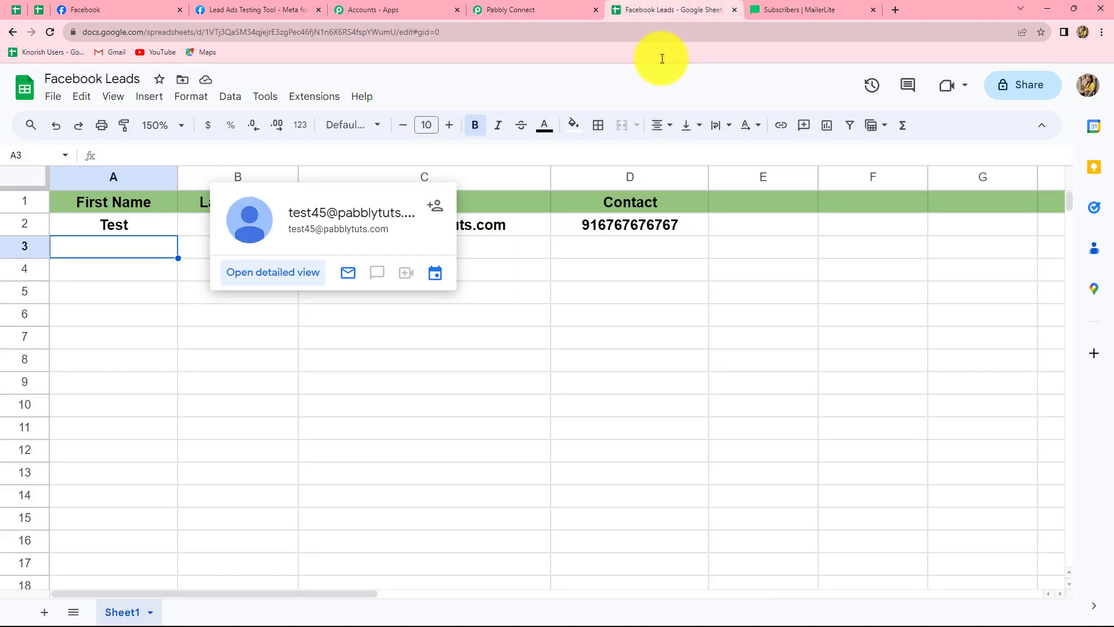
click(329, 377)
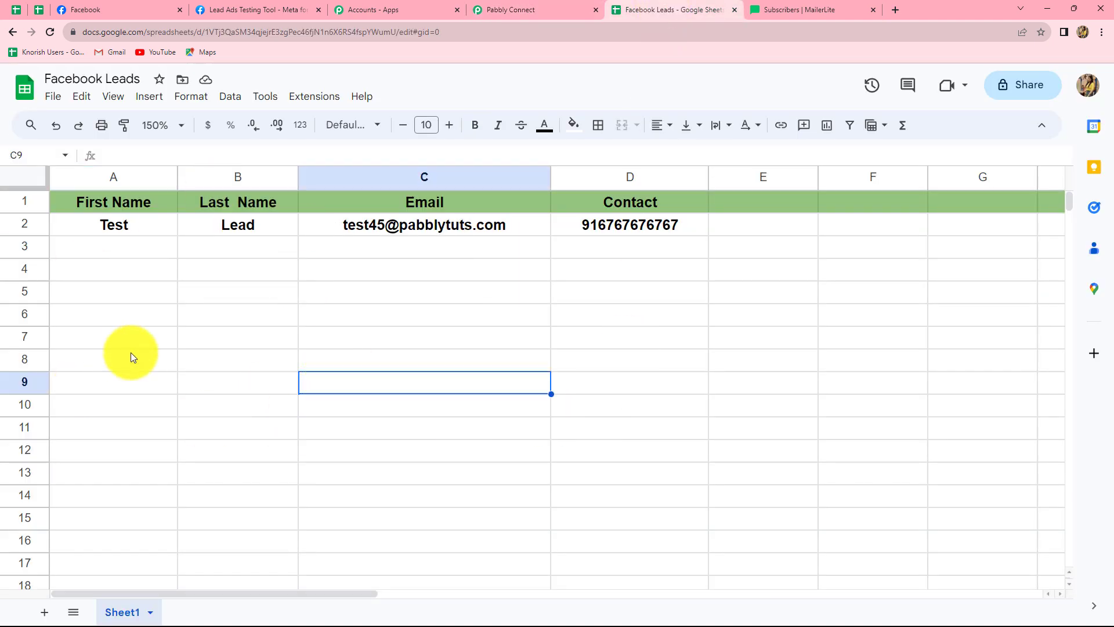
click(552, 8)
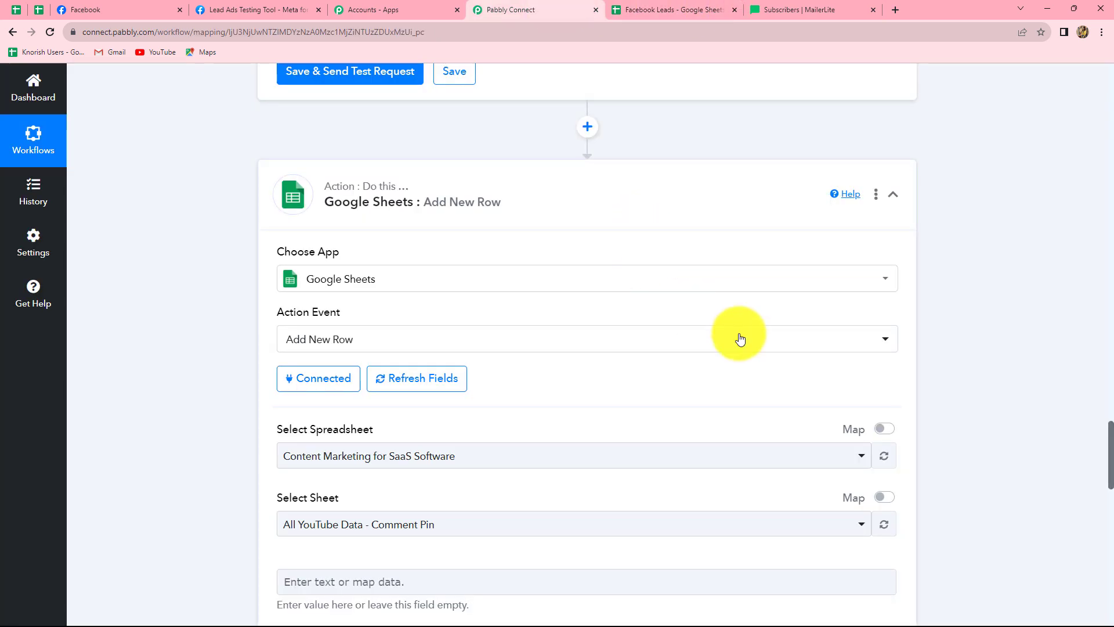
Select Facebook Leads as the target spreadsheet
scroll(797, 364, down, 4)
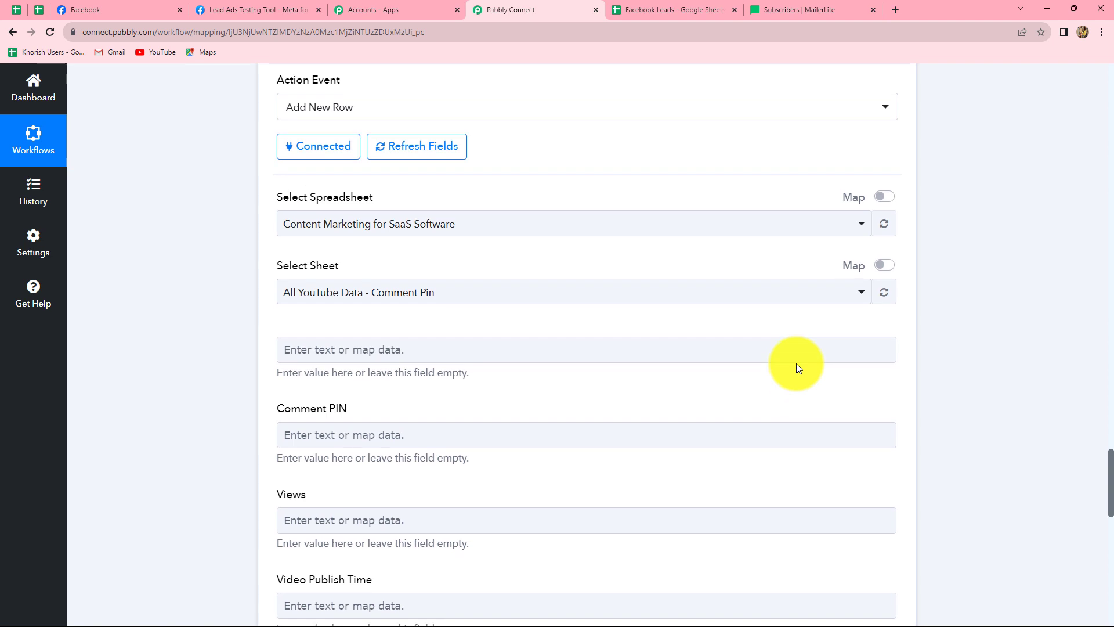
scroll(796, 363, down, 9)
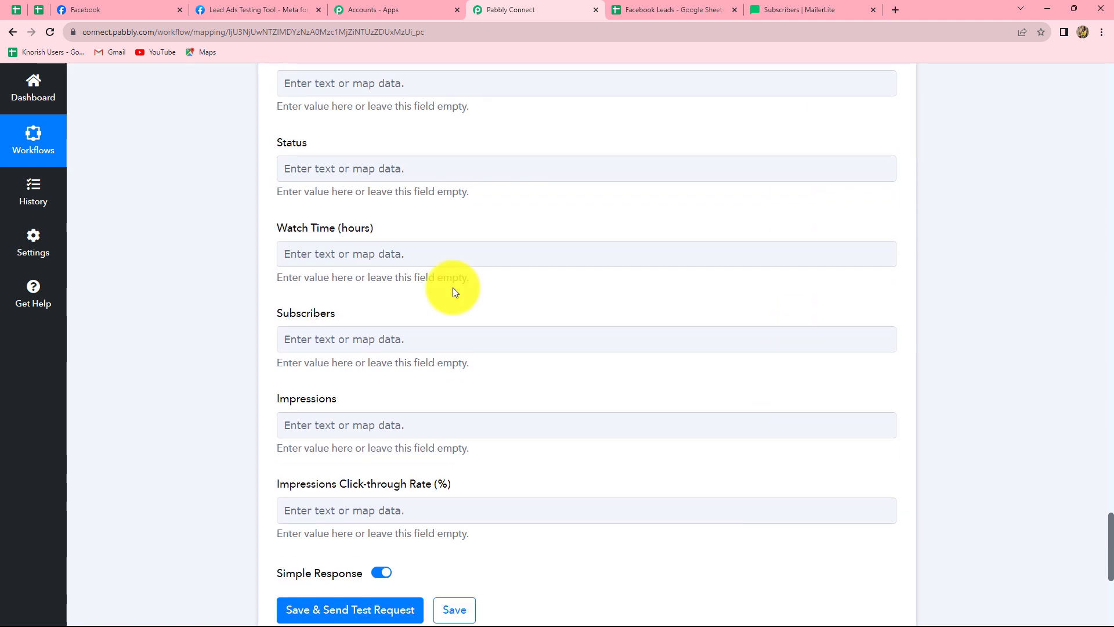
click(670, 11)
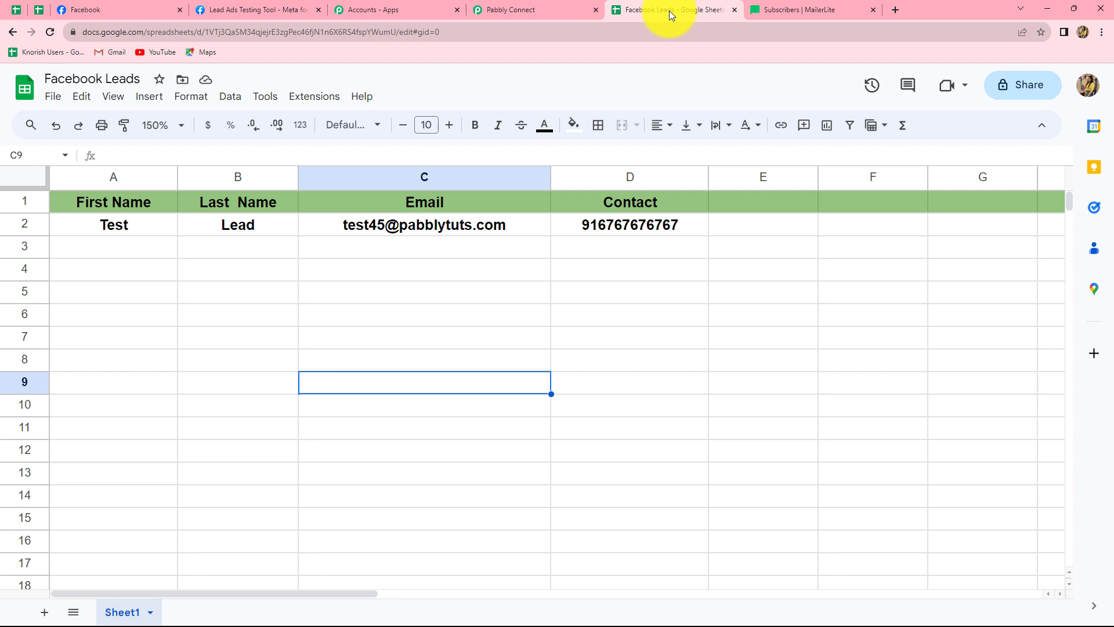
click(539, 7)
scroll(482, 263, up, 10)
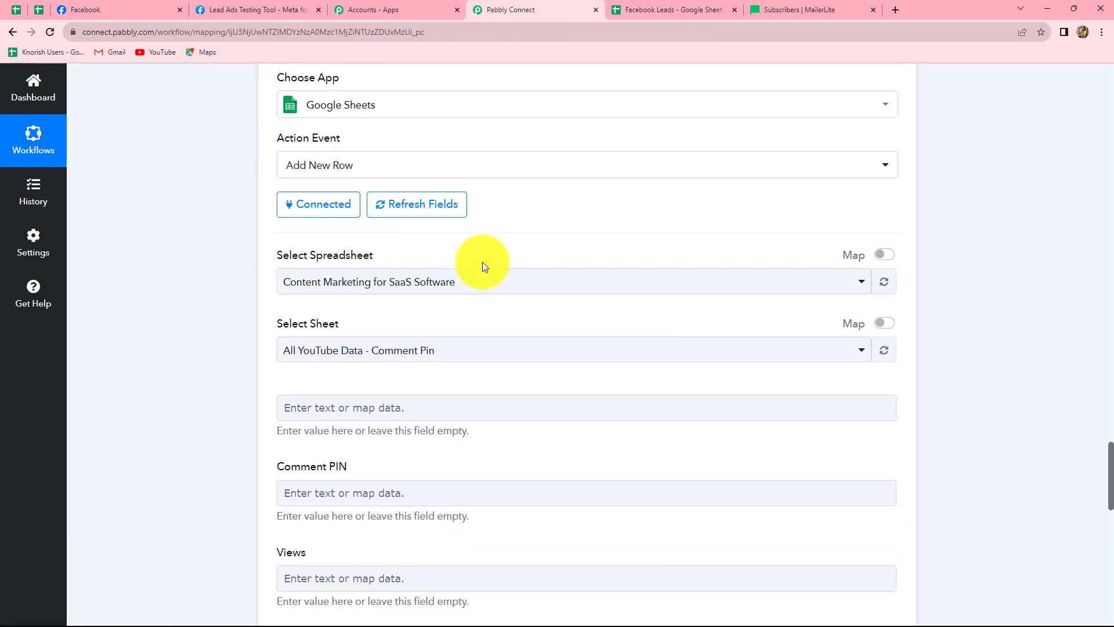
click(505, 282)
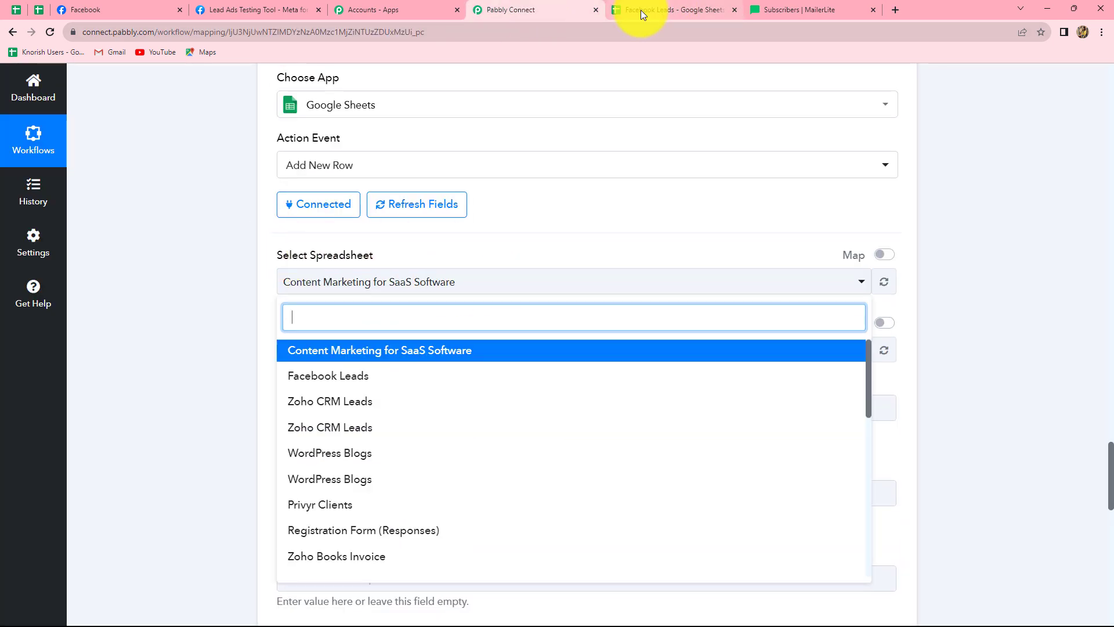
click(638, 10)
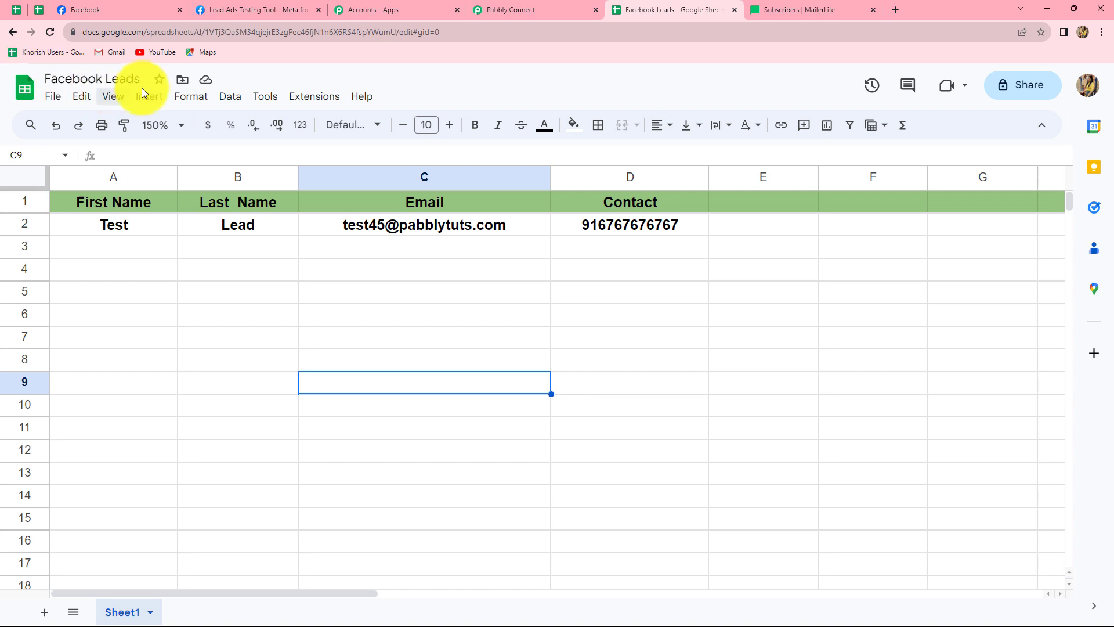
click(496, 11)
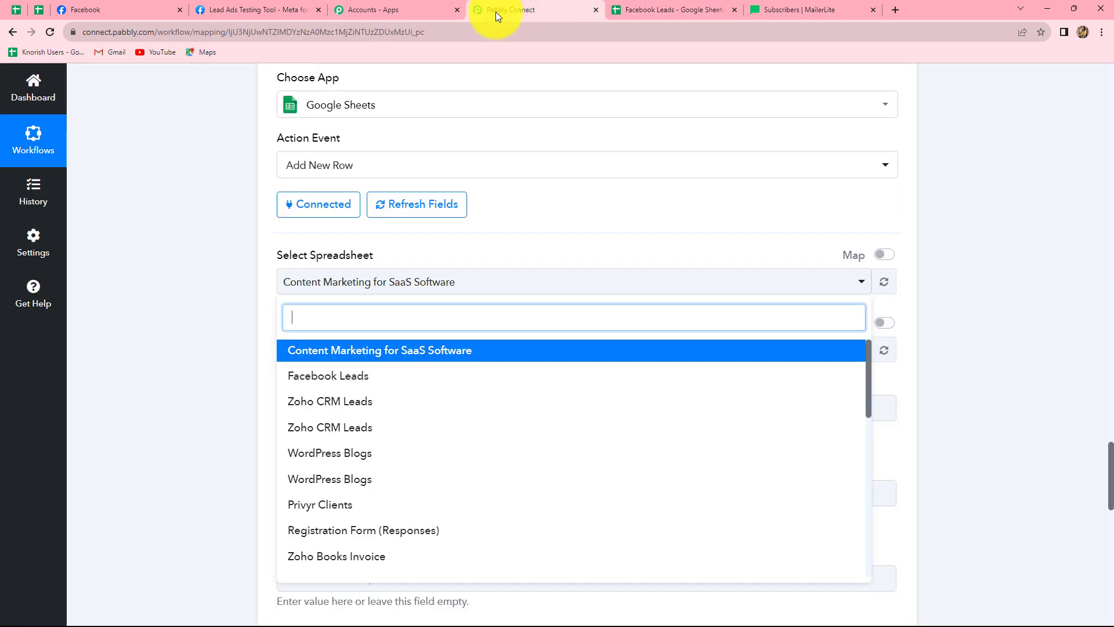
click(315, 383)
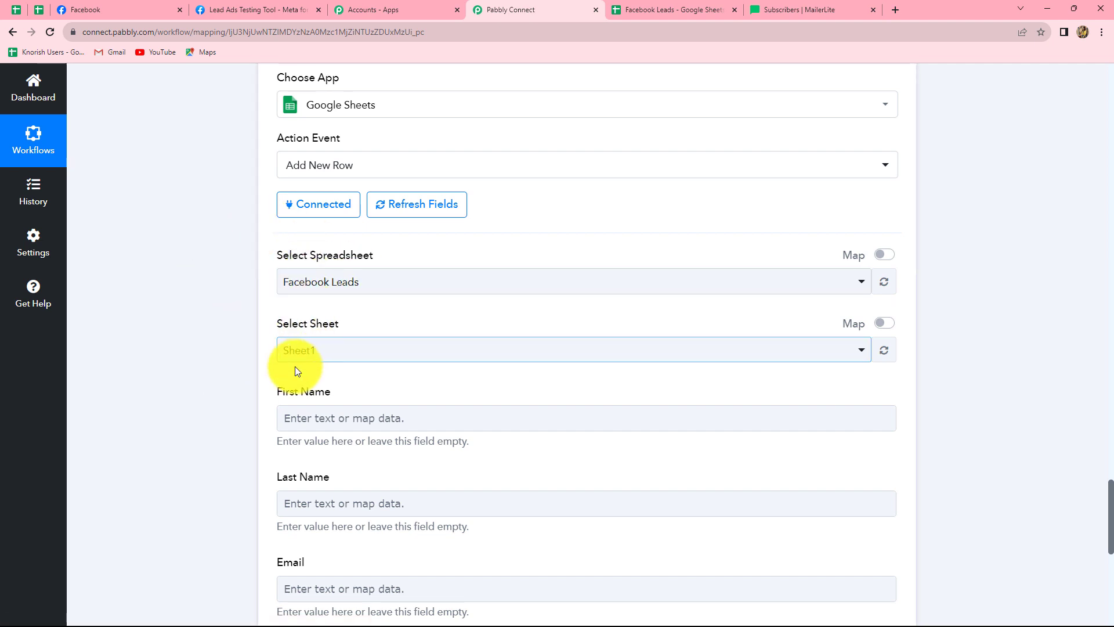
Confirm Sheet1 is selected and its First Name, Last Name, Email, Contact columns match
click(660, 15)
click(523, 10)
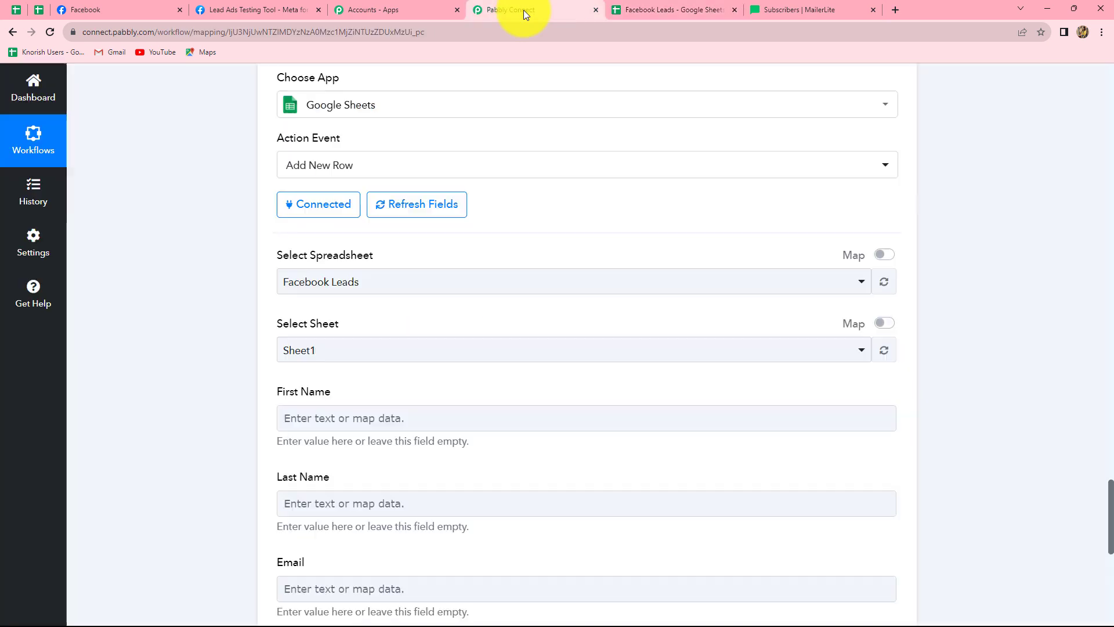
scroll(391, 441, down, 3)
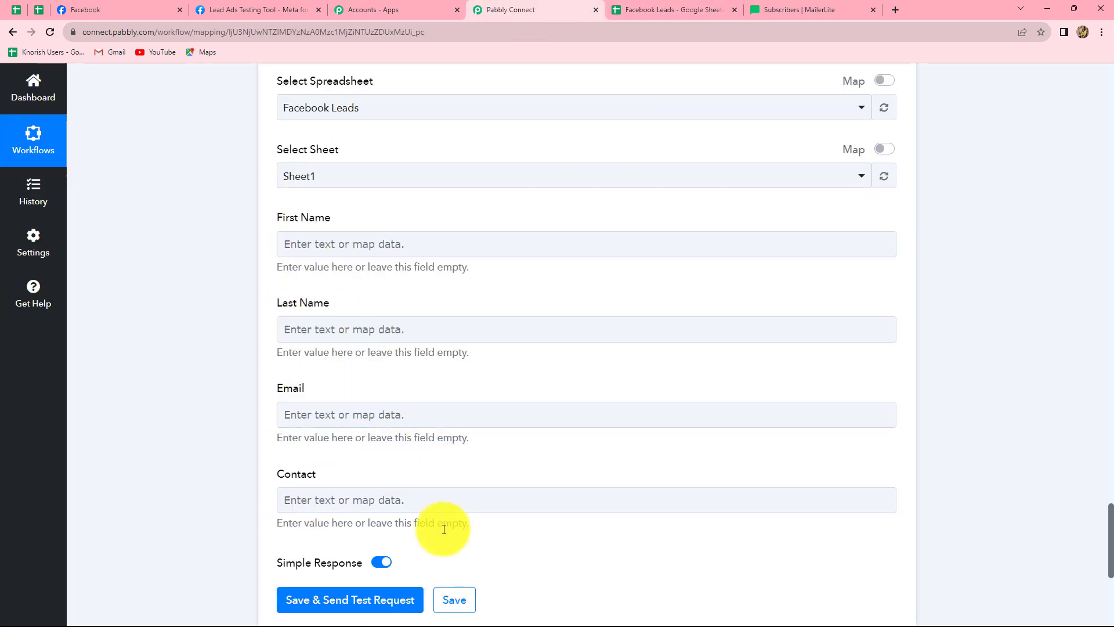
click(688, 2)
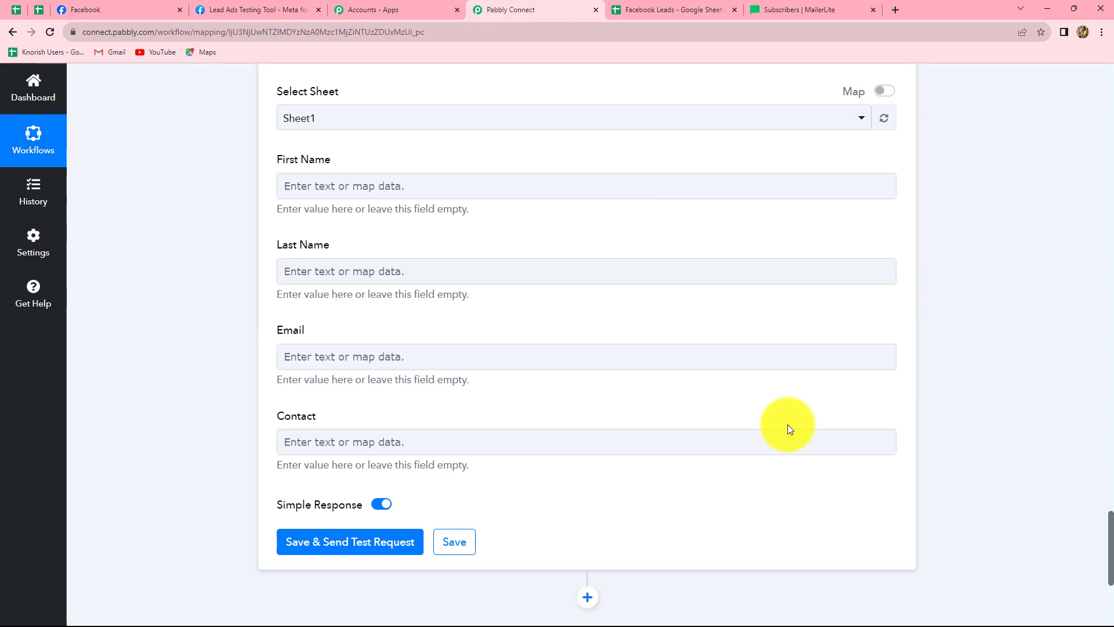
scroll(788, 425, up, 2)
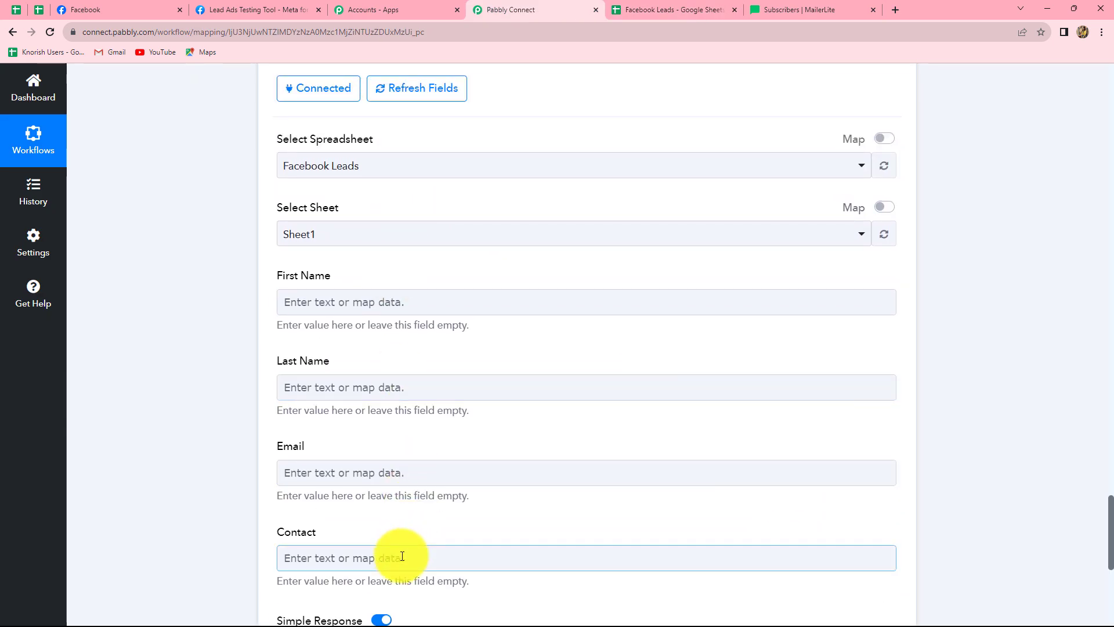
scroll(426, 348, down, 1)
Map the Facebook lead's First Name and Last Name into the sheet's First Name and Last Name columns
click(409, 247)
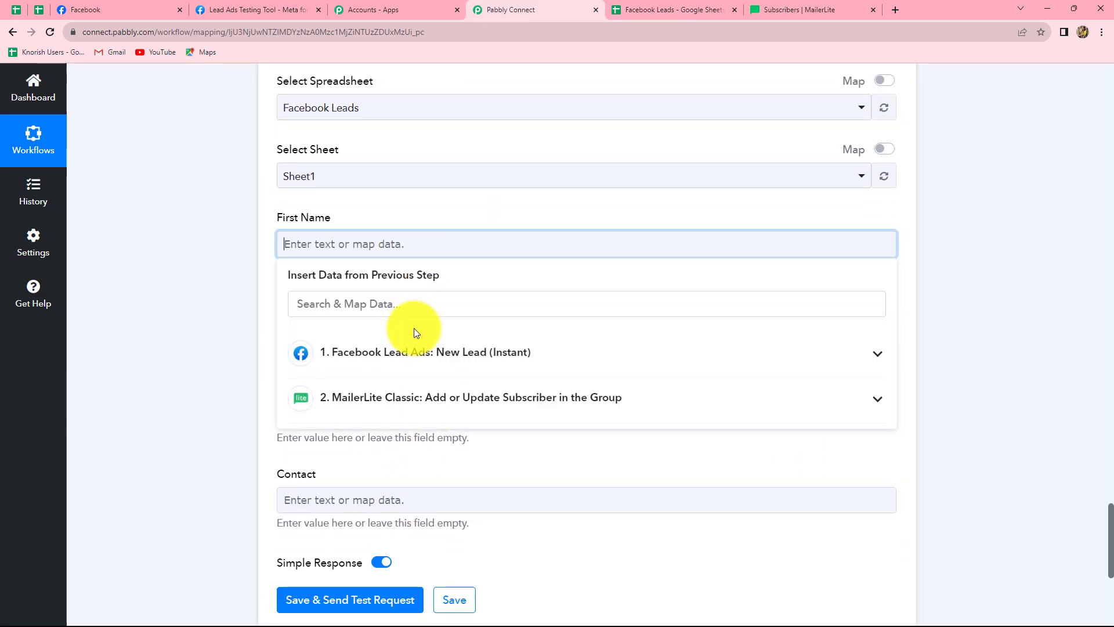
click(407, 368)
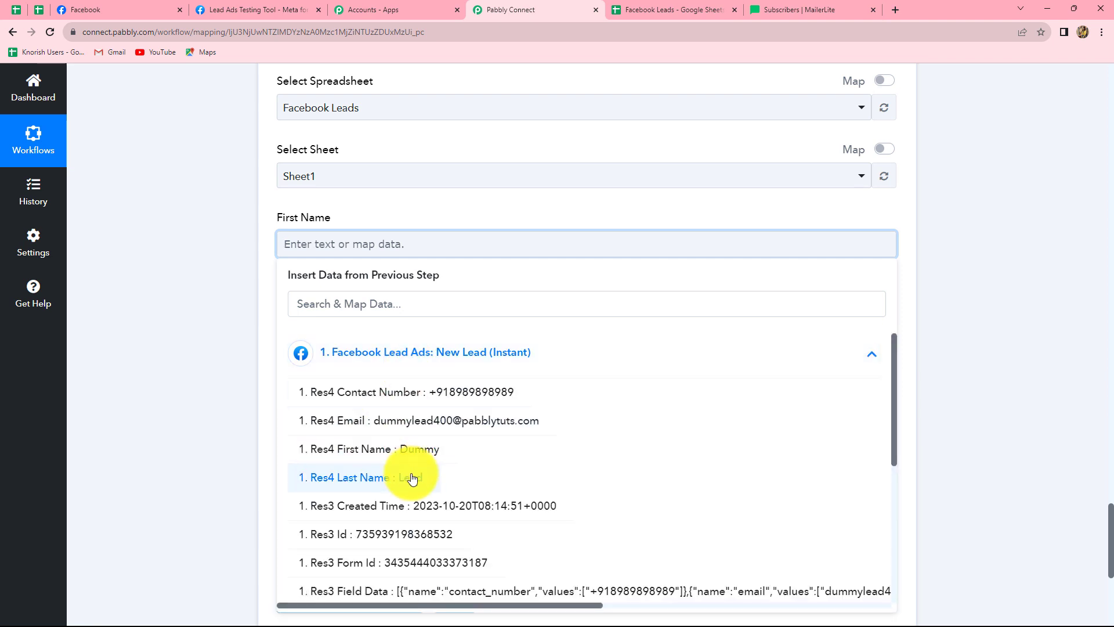
click(386, 449)
click(264, 393)
scroll(263, 393, down, 3)
click(382, 166)
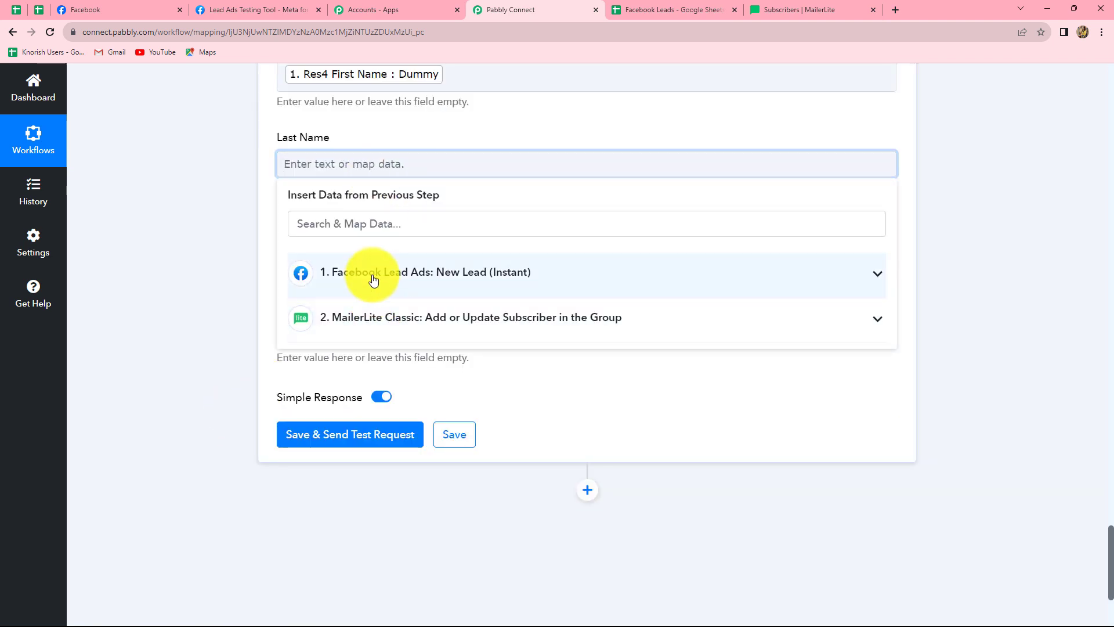
click(373, 273)
click(394, 394)
Map the lead's Email and Contact Number into the sheet's Email and Contact columns
click(314, 258)
click(348, 366)
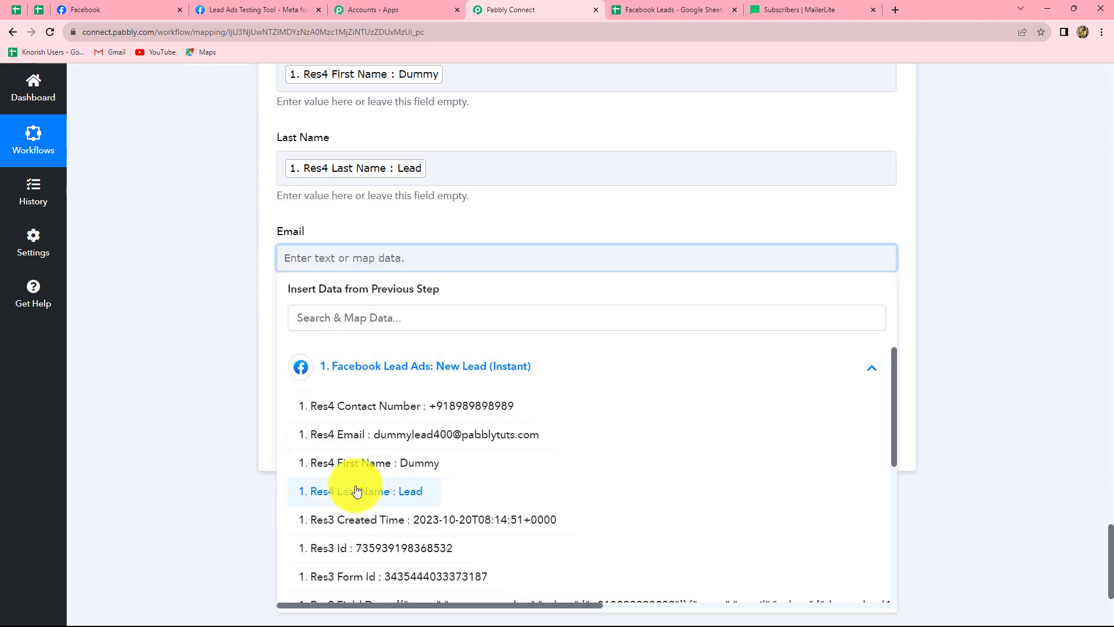
click(311, 435)
click(218, 399)
click(331, 352)
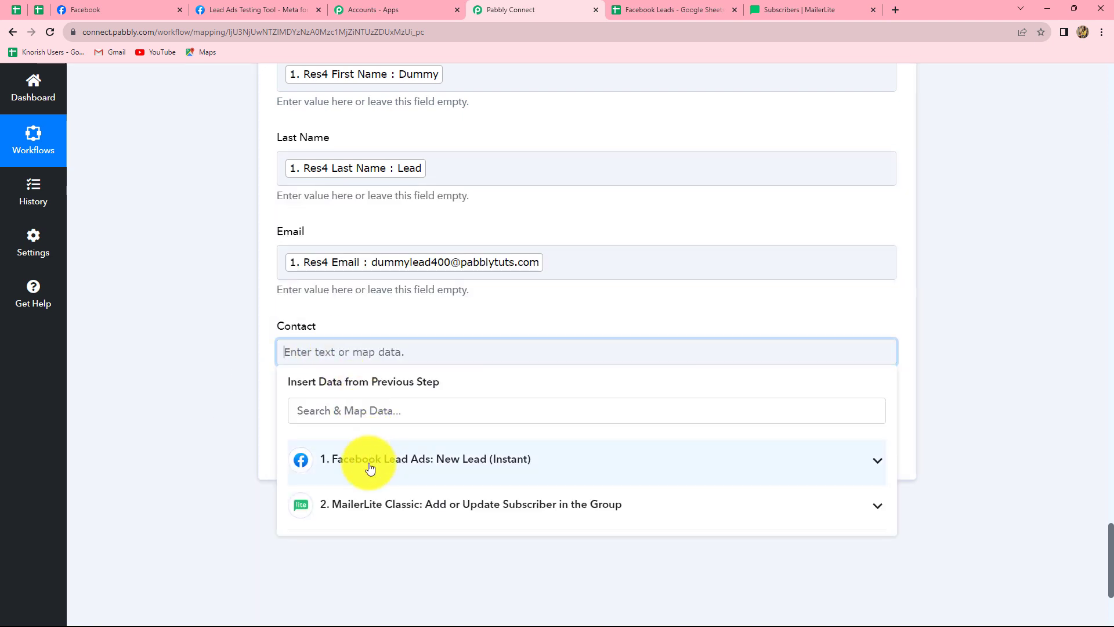
click(370, 467)
click(410, 510)
click(121, 399)
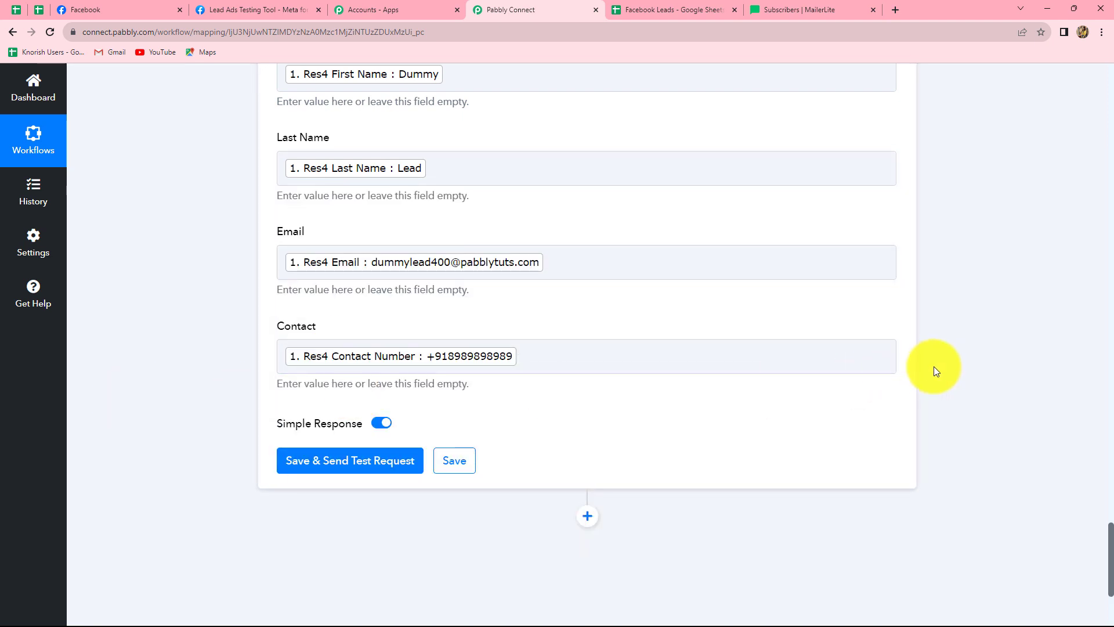
scroll(914, 348, up, 4)
scroll(673, 443, down, 2)
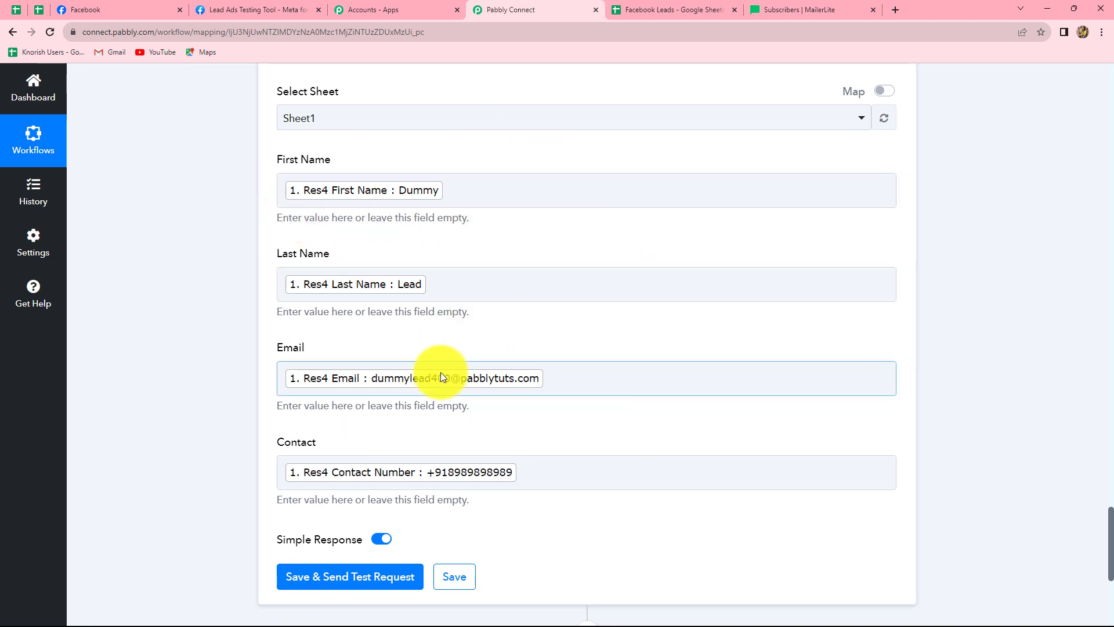
scroll(696, 398, down, 1)
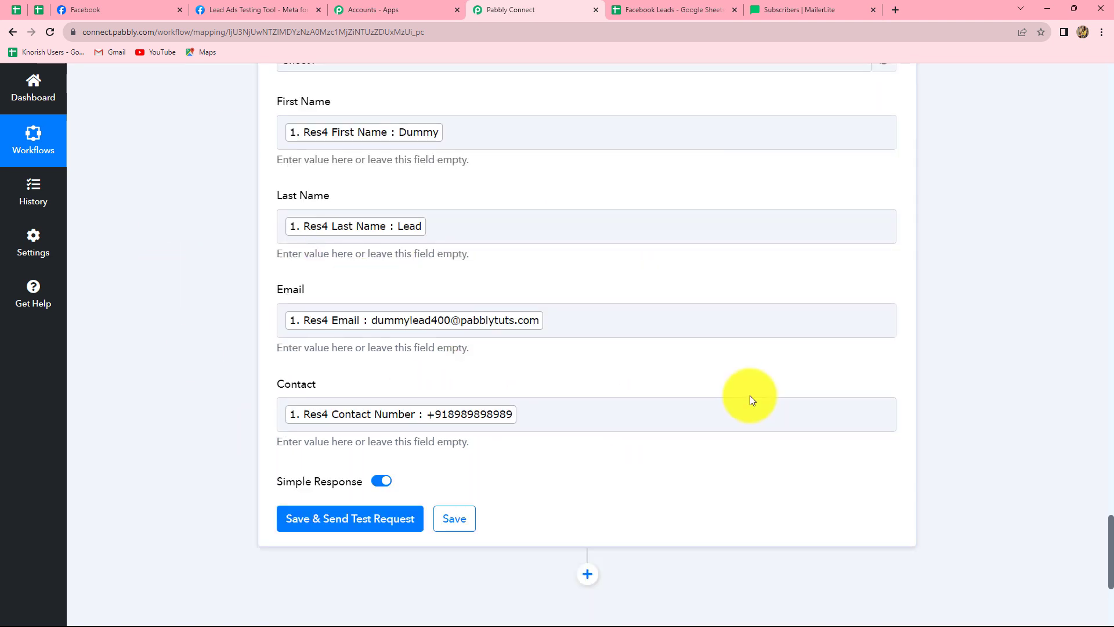
scroll(750, 395, up, 2)
scroll(750, 396, down, 5)
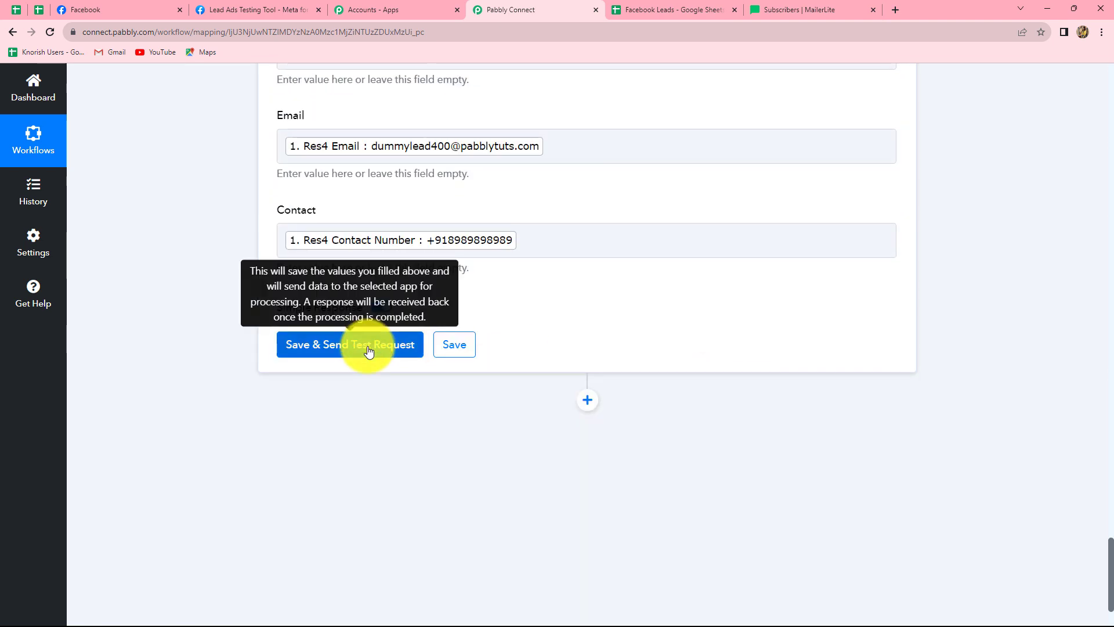
Save and send a test request, confirming the lead appears as row 3 in the Facebook Leads sheet
click(368, 350)
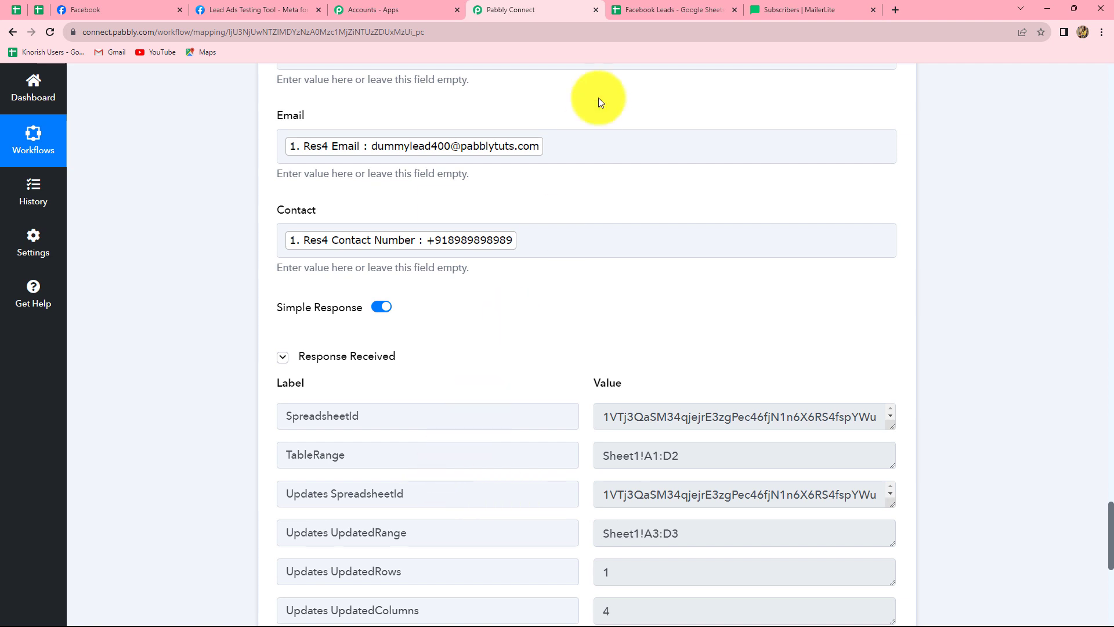
click(634, 8)
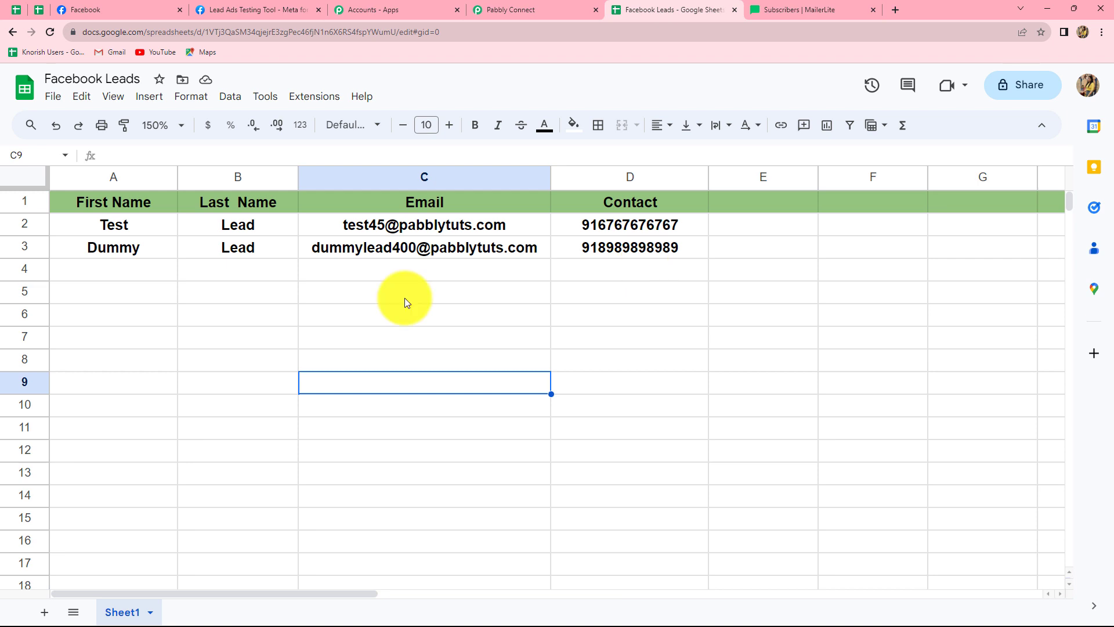
click(501, 9)
scroll(847, 350, up, 10)
scroll(903, 393, up, 4)
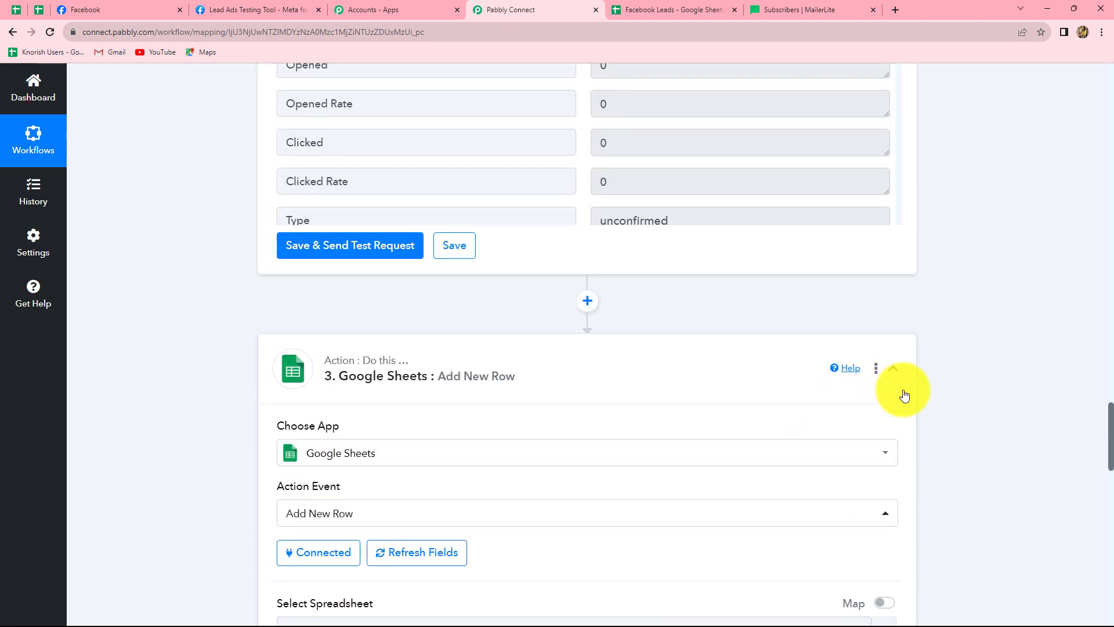
scroll(876, 379, down, 15)
scroll(876, 379, up, 20)
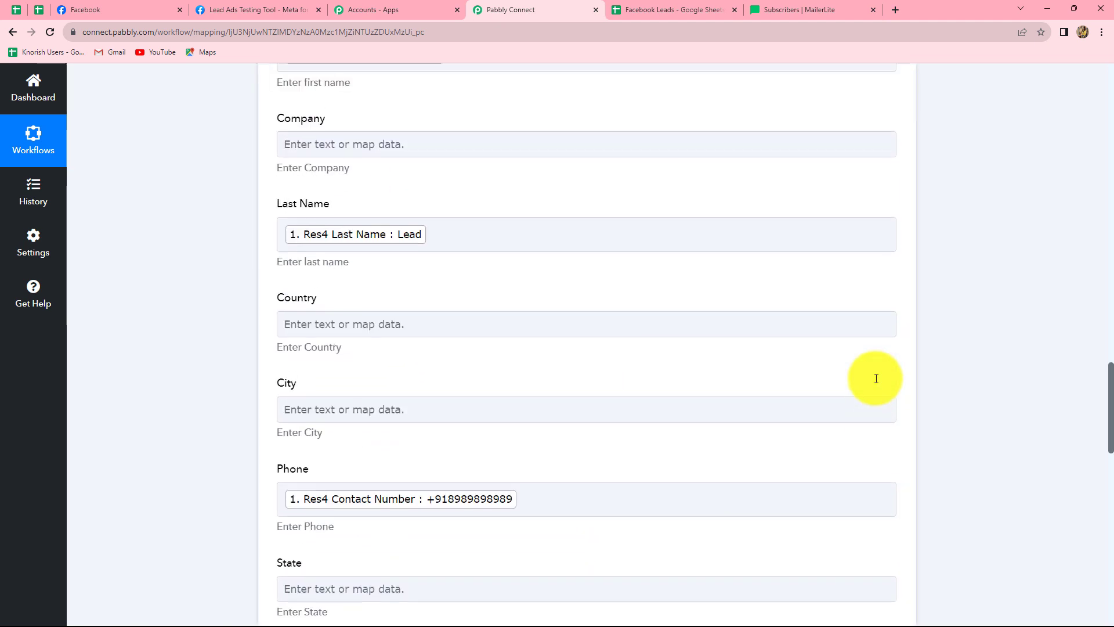